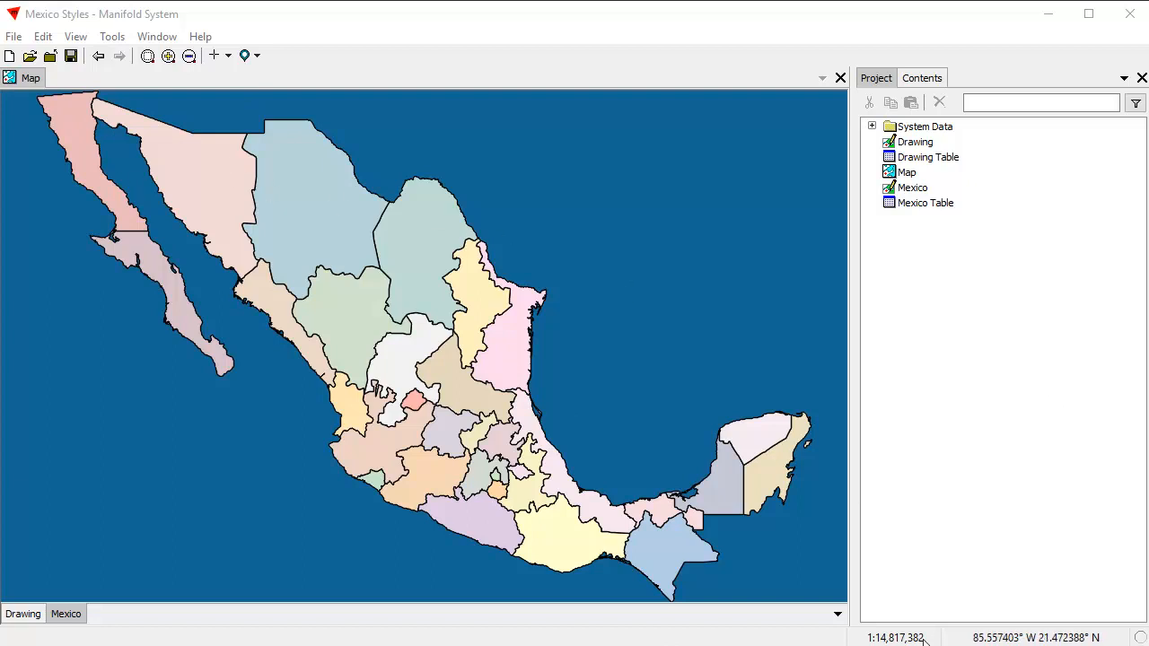
Open the area symbol choices in the style settings of the Mexico drawing
left_click(921, 79)
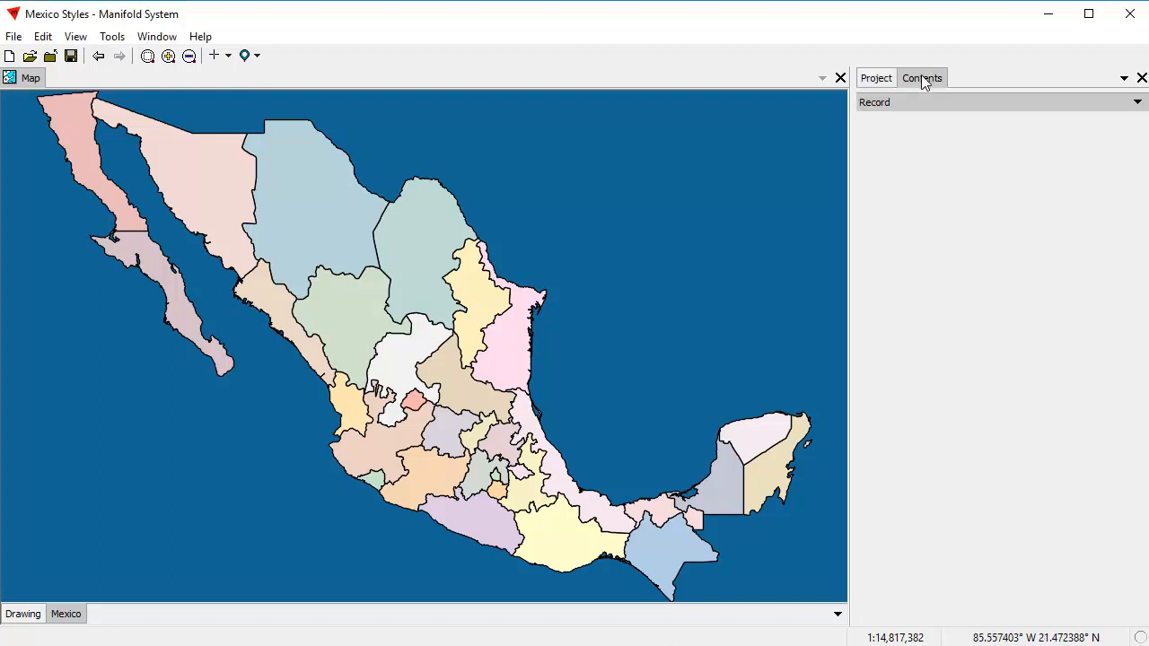
left_click(915, 104)
left_click(909, 197)
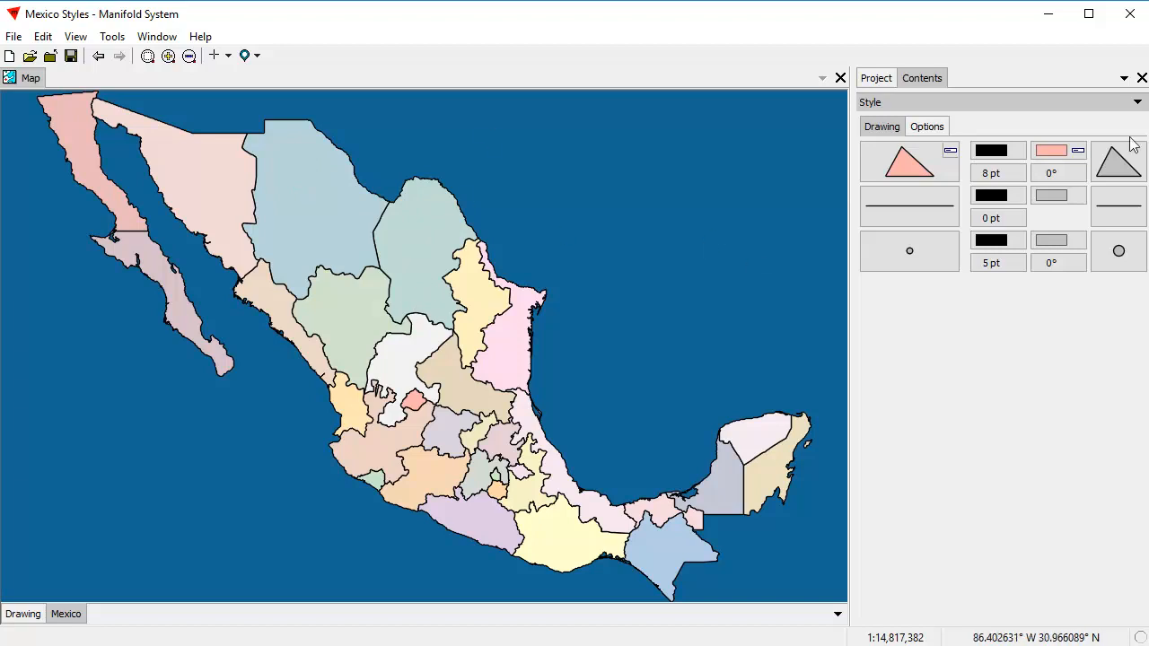
left_click(1110, 172)
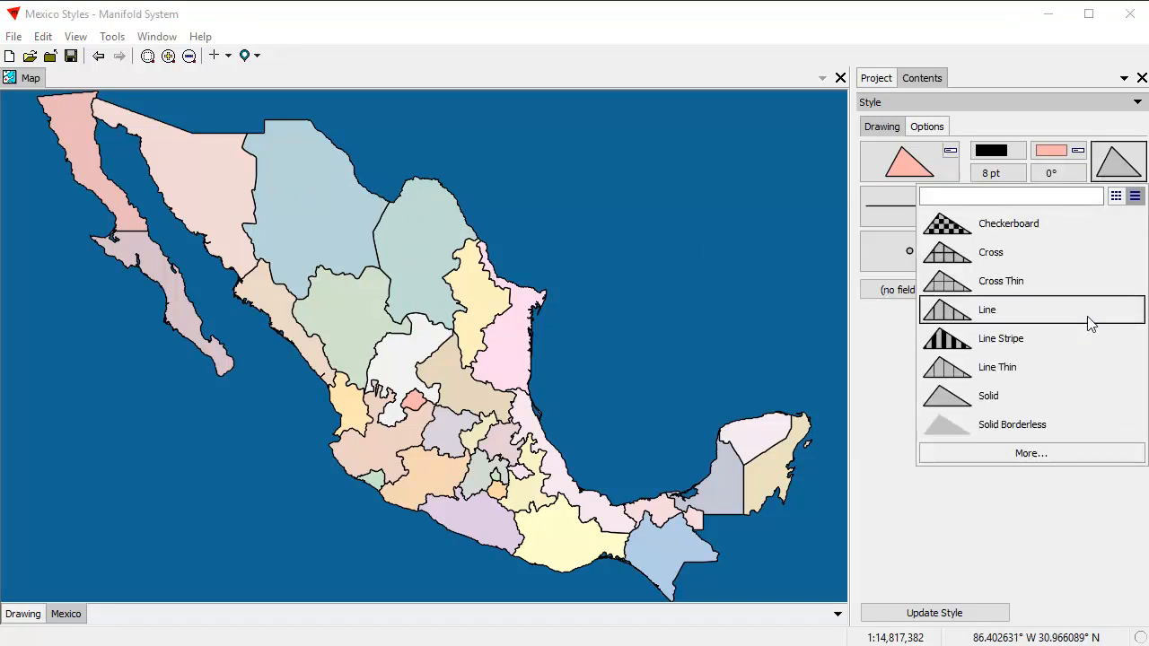
Compare the thumbnail and named-list views of the available area symbols
left_click(1116, 196)
left_click(1134, 196)
left_click(1115, 196)
left_click(1134, 196)
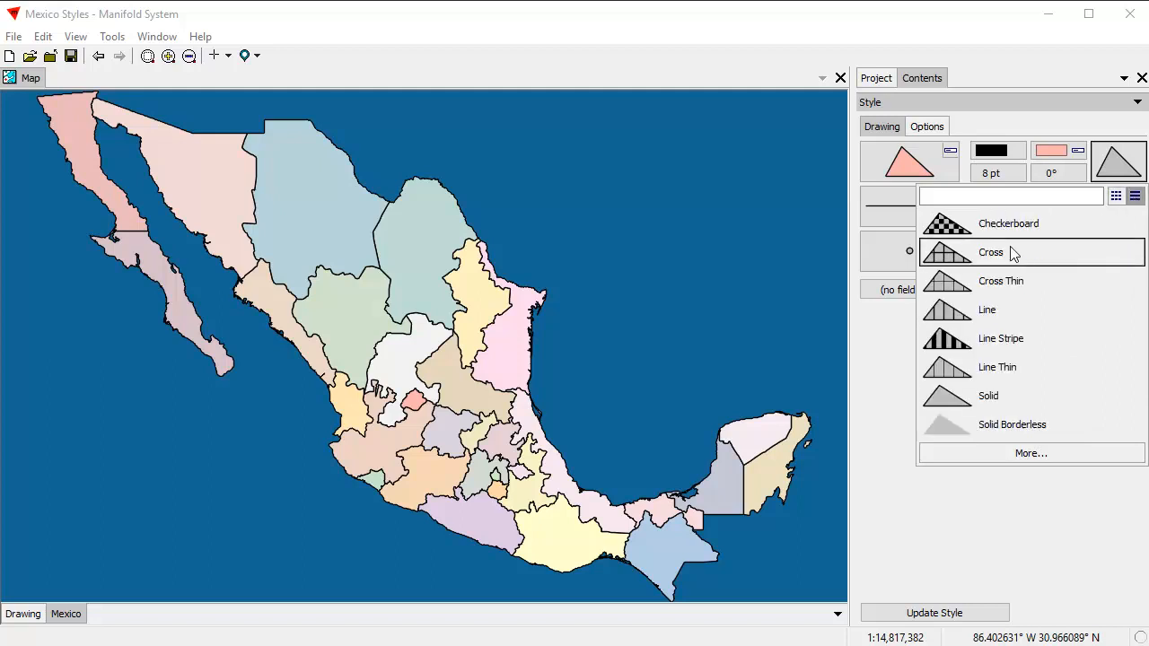
left_click(1118, 201)
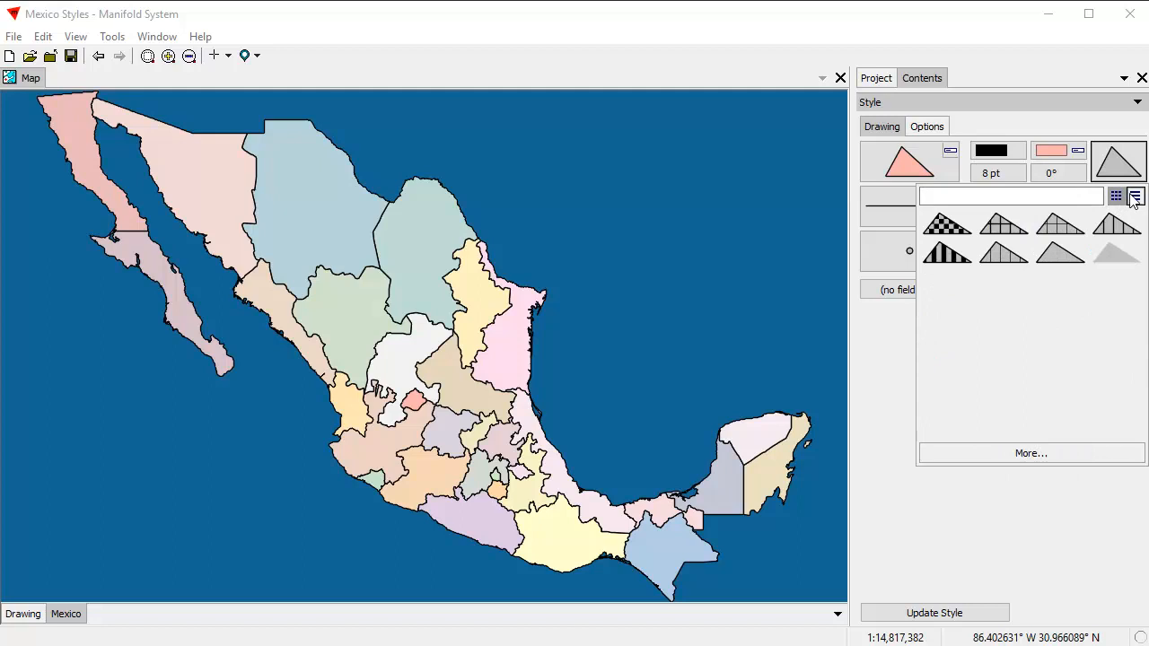
left_click(1134, 196)
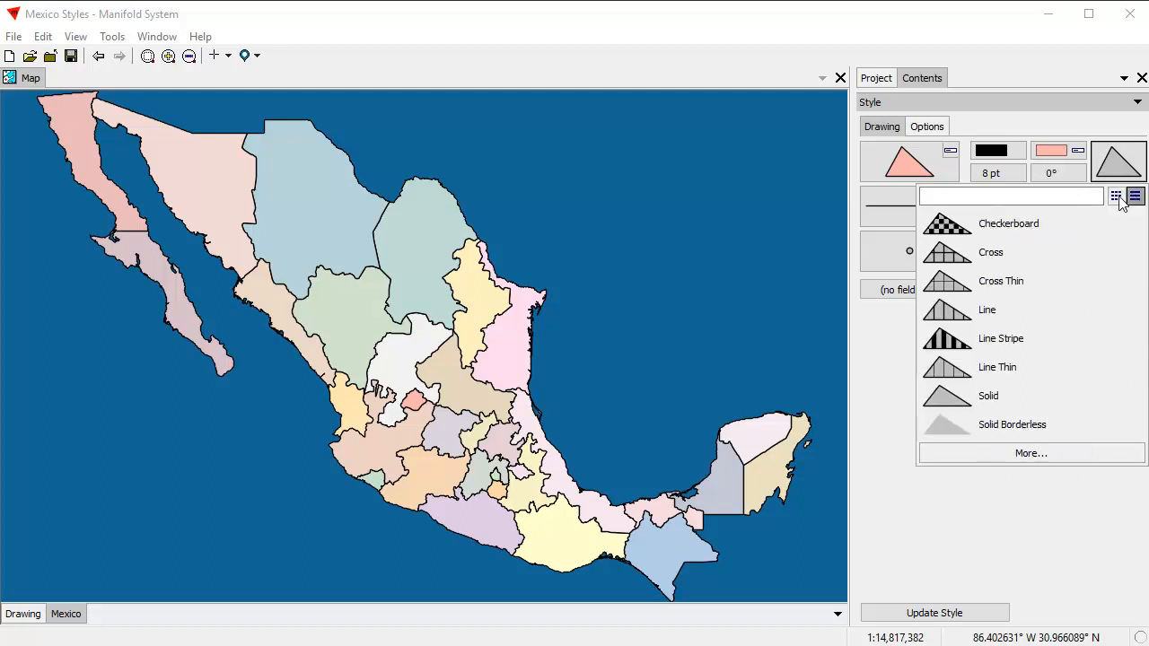
Open the full symbol settings for areas and set the preview background to the blue sampled from the map
left_click(1024, 453)
left_click_drag(569, 107, 404, 144)
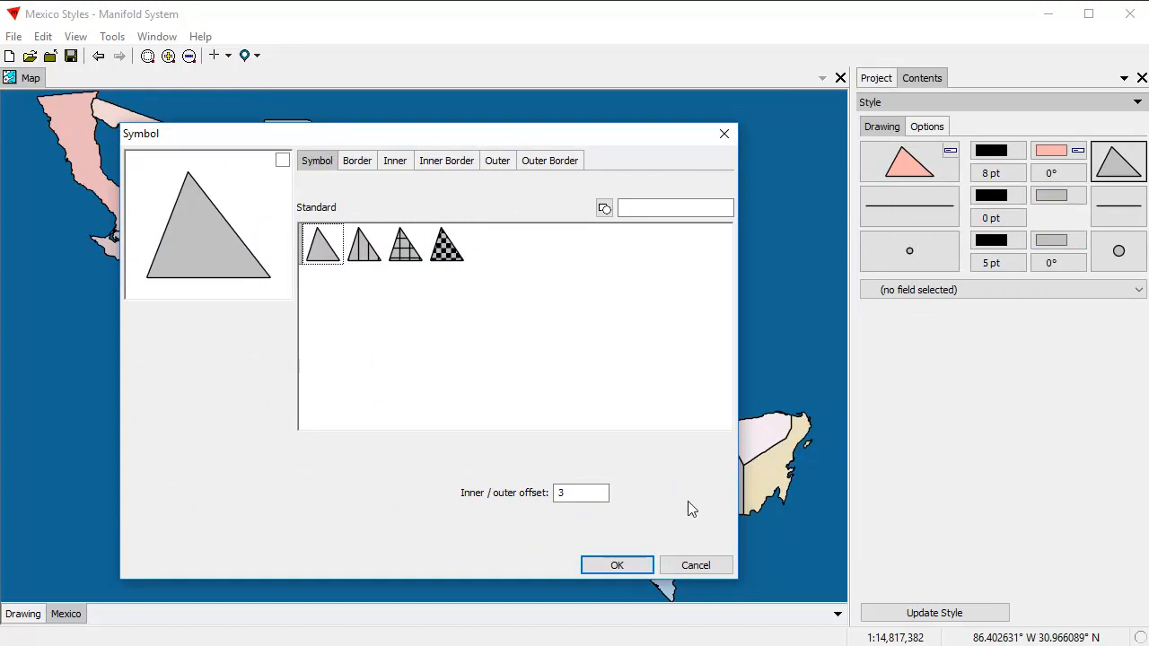
mouse_move(463, 140)
left_mouse_down()
mouse_move(656, 185)
mouse_move(353, 113)
mouse_move(372, 134)
mouse_move(467, 150)
mouse_move(456, 154)
left_mouse_up()
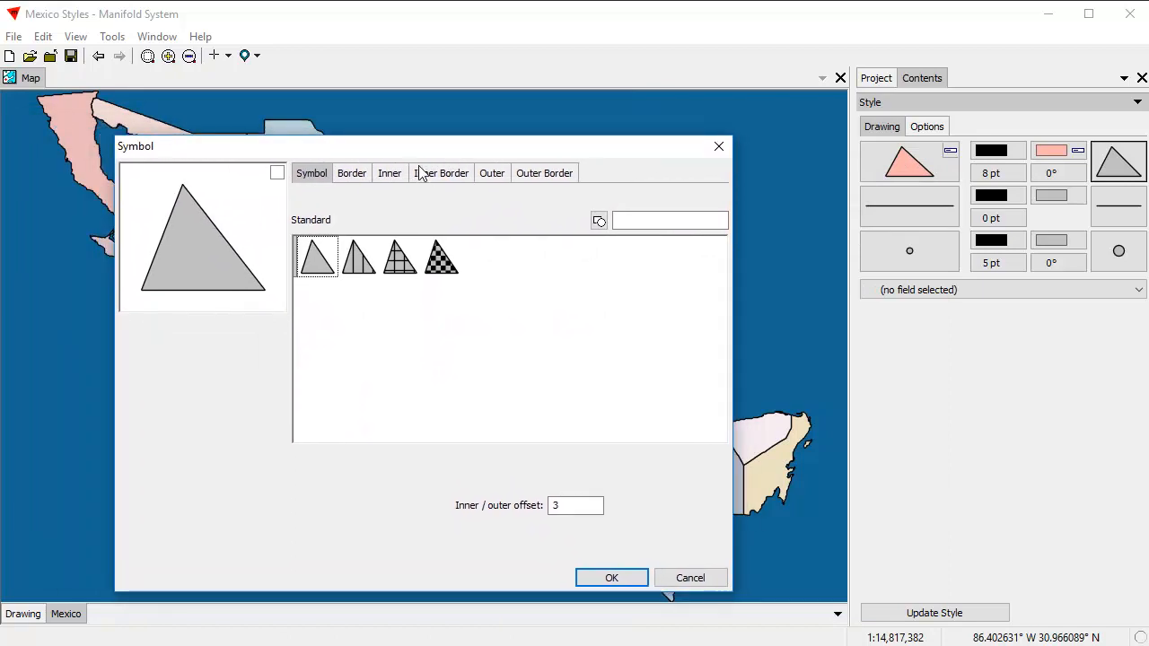
left_click(277, 173)
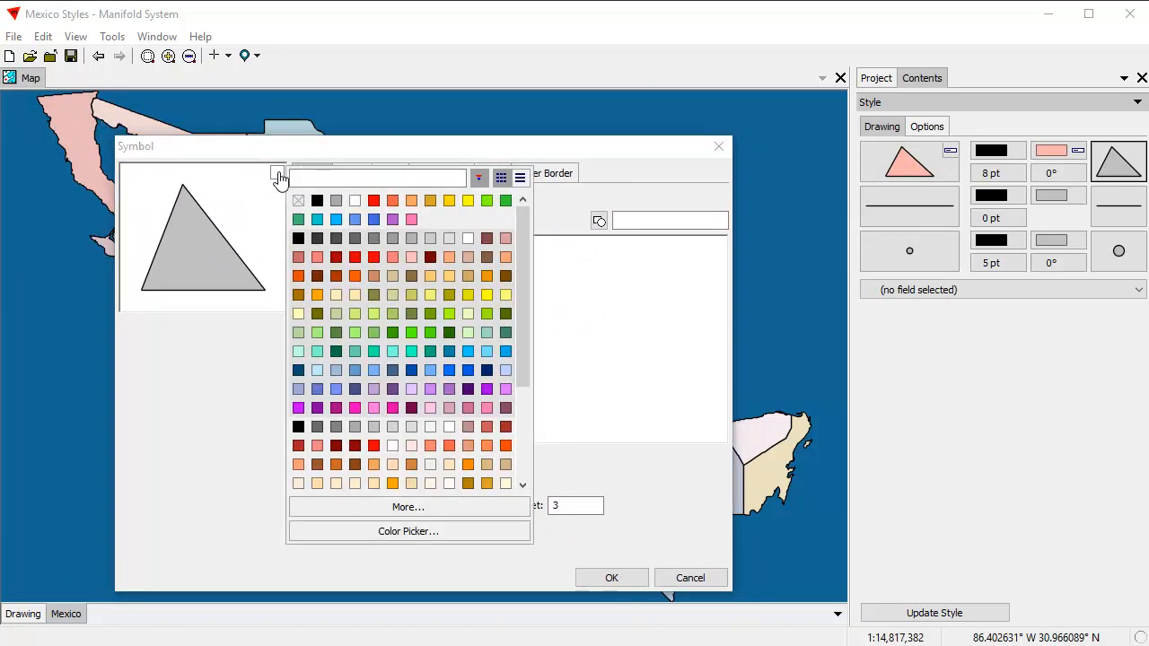
left_click(446, 536)
left_click(808, 327)
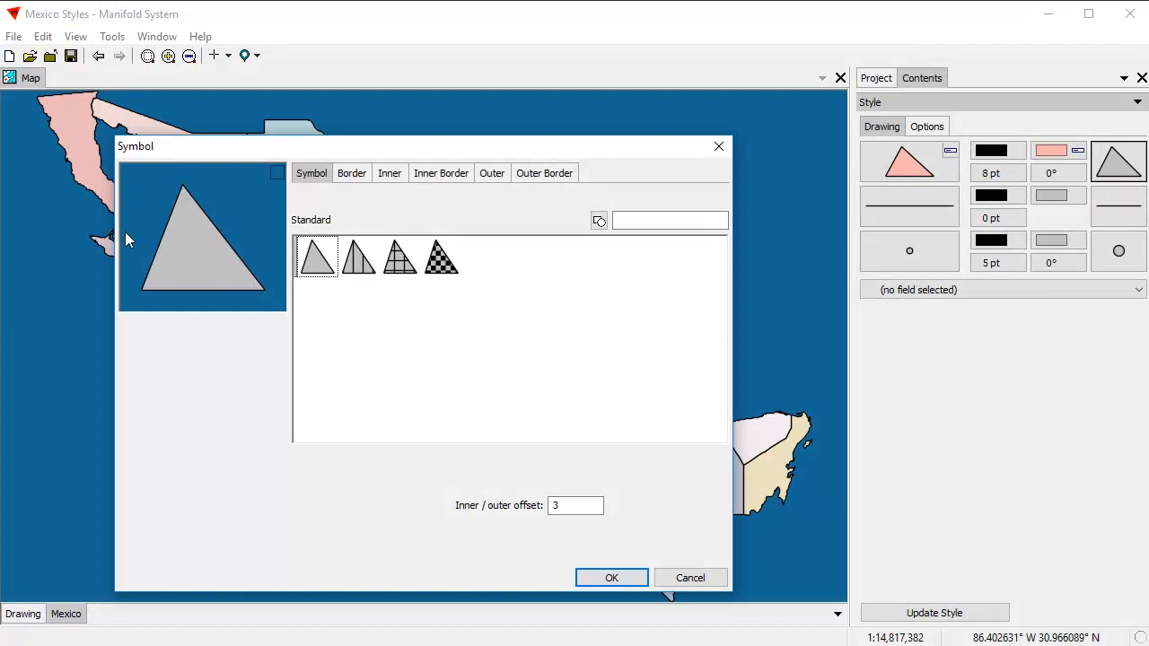
left_click_drag(411, 148, 360, 141)
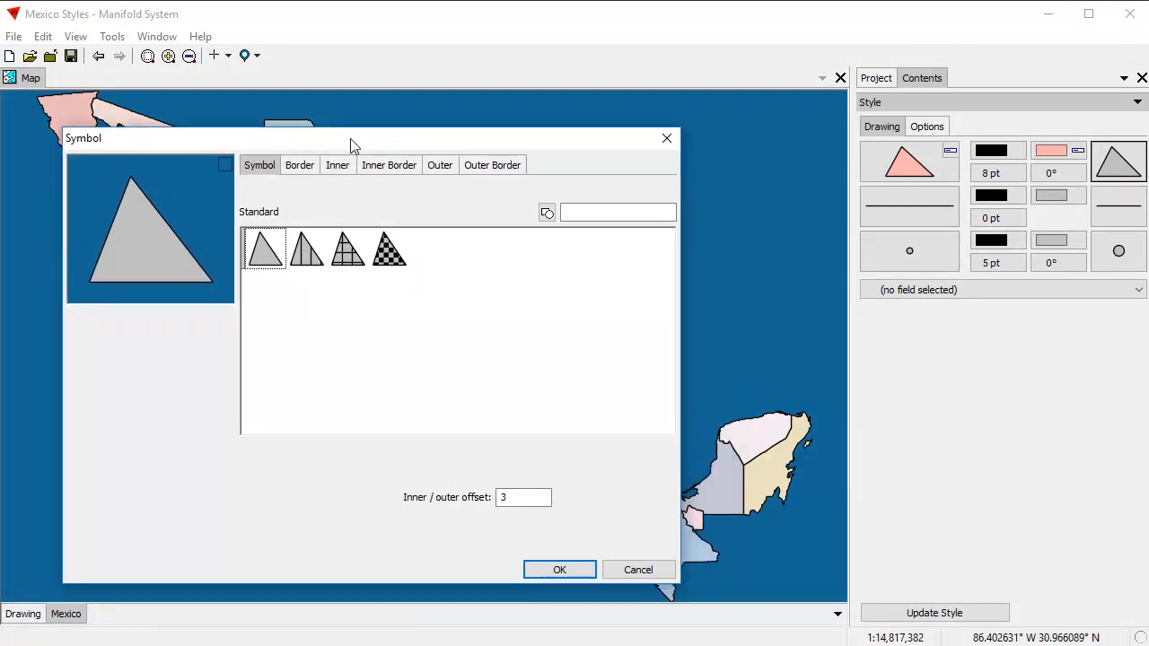
Enable the inner part of the area symbol and give it the vertical line pattern
left_click(334, 167)
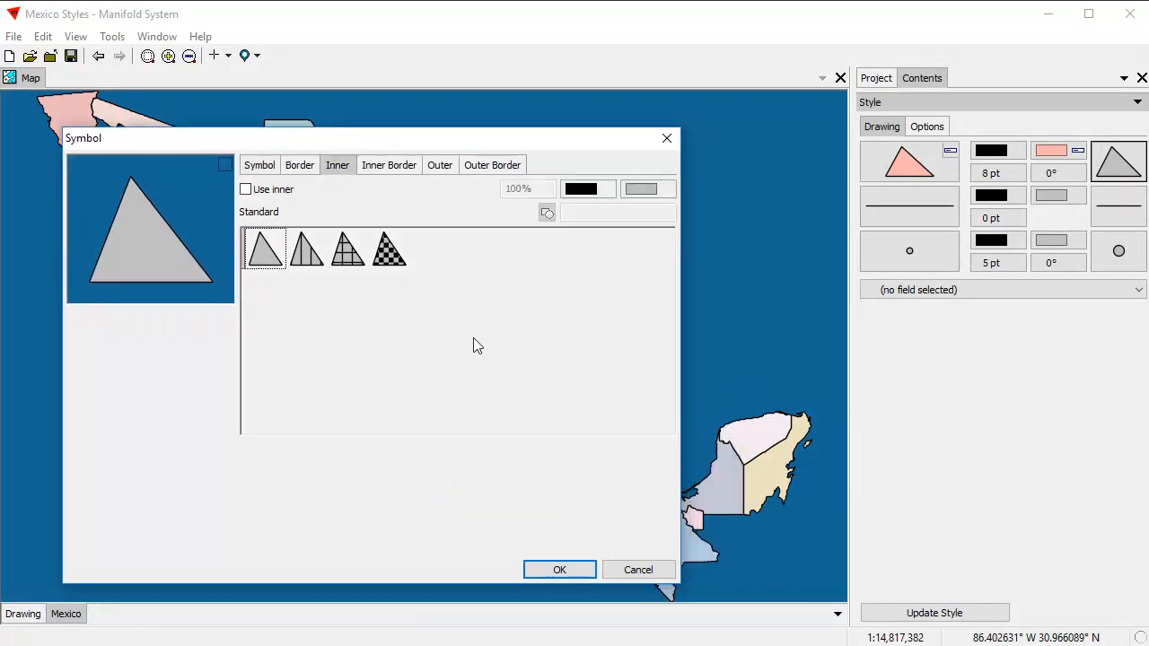
left_click(246, 189)
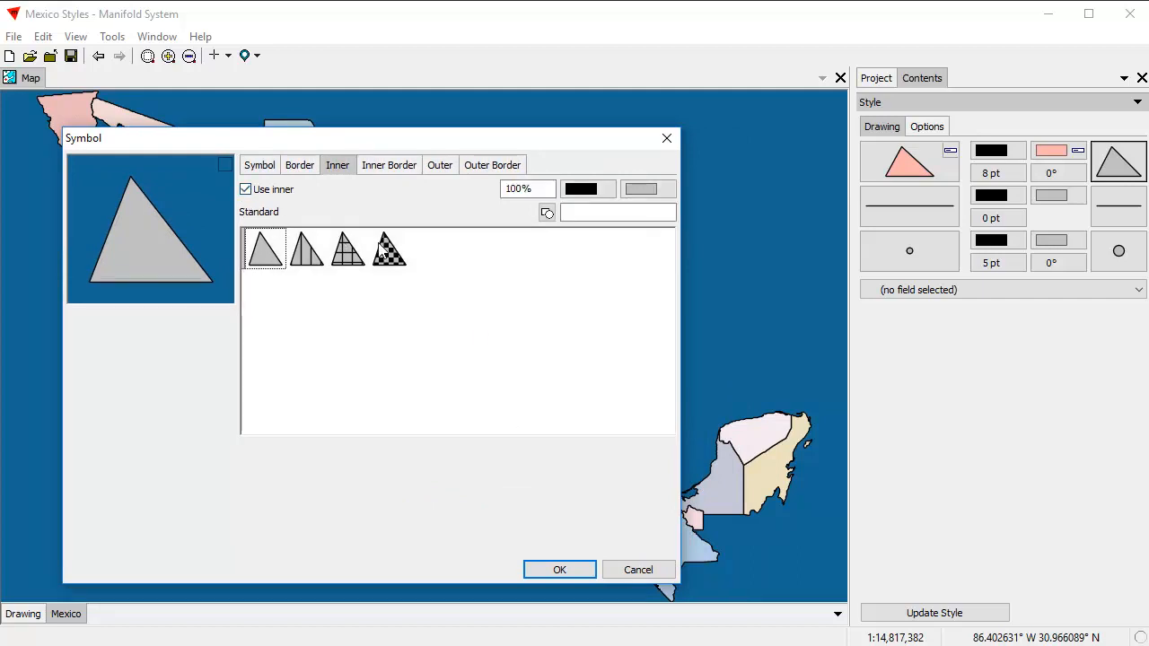
left_click(307, 255)
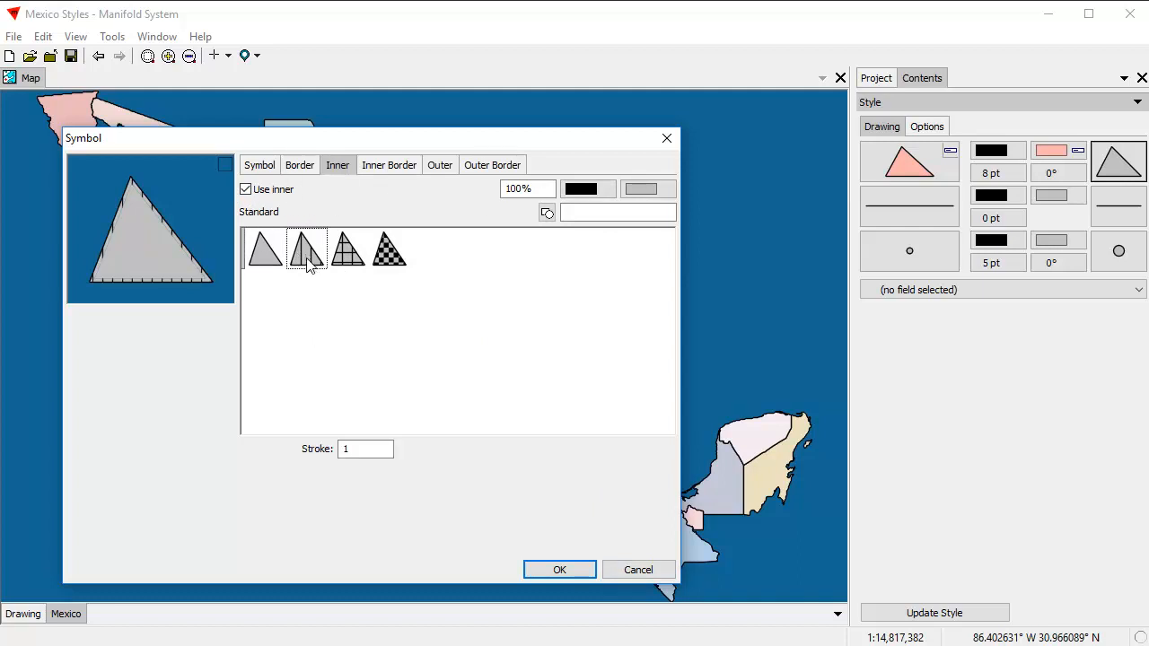
Try the line, cross and checkerboard patterns as the main area symbol and return to the solid fill
left_click(267, 169)
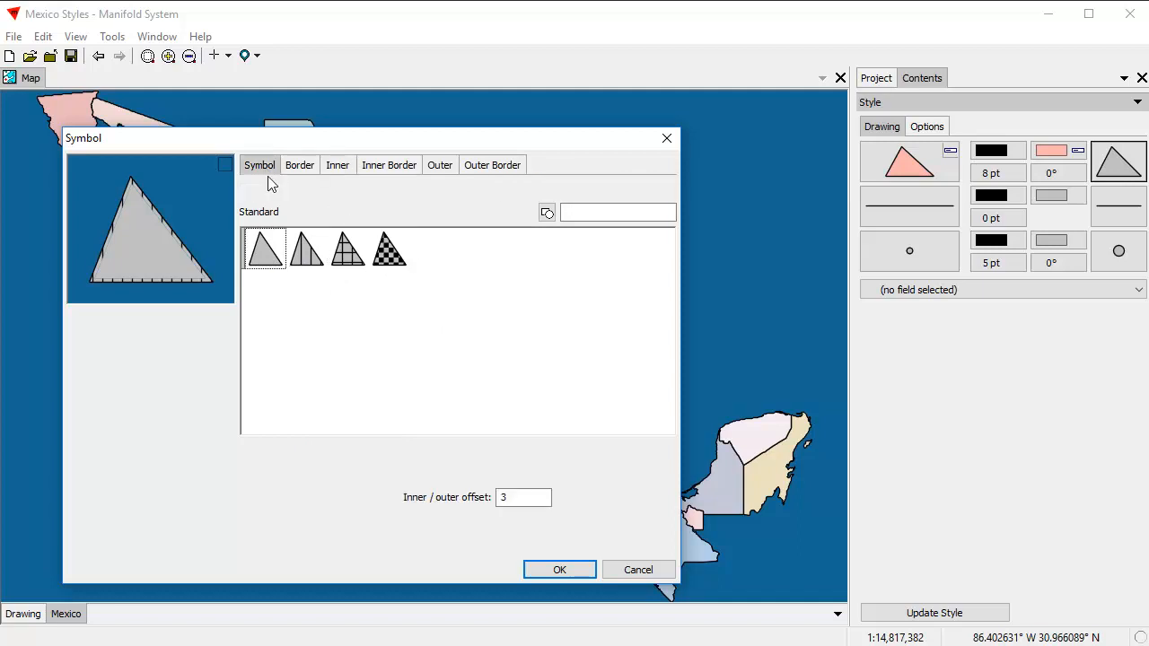
left_click(307, 256)
left_click(347, 256)
left_click(392, 260)
left_click(349, 258)
left_click(309, 260)
left_click(270, 261)
Try a border width of 5 for the area symbol and restore it to 1
left_click(293, 170)
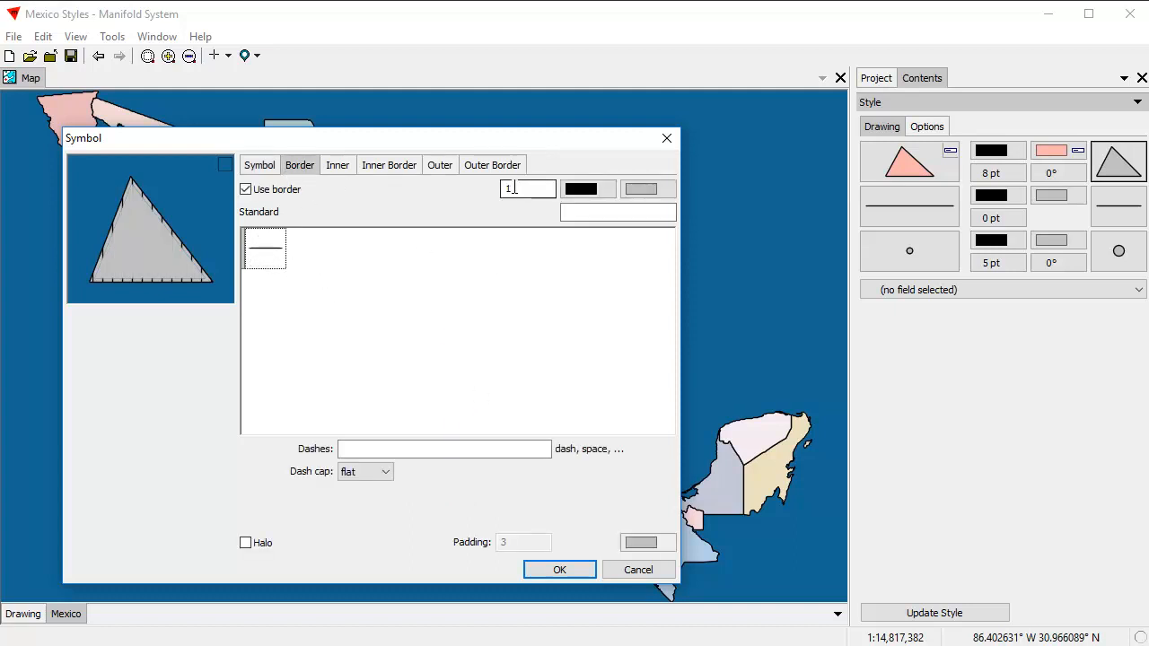
left_click_drag(532, 195, 463, 194)
type("5")
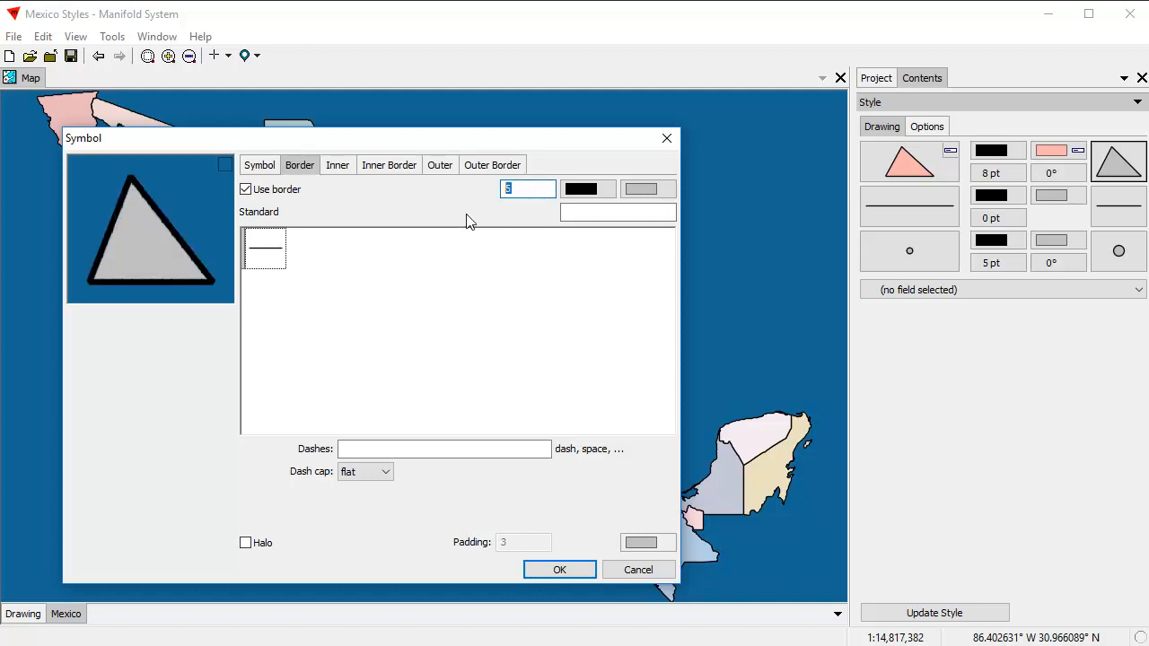
type("1")
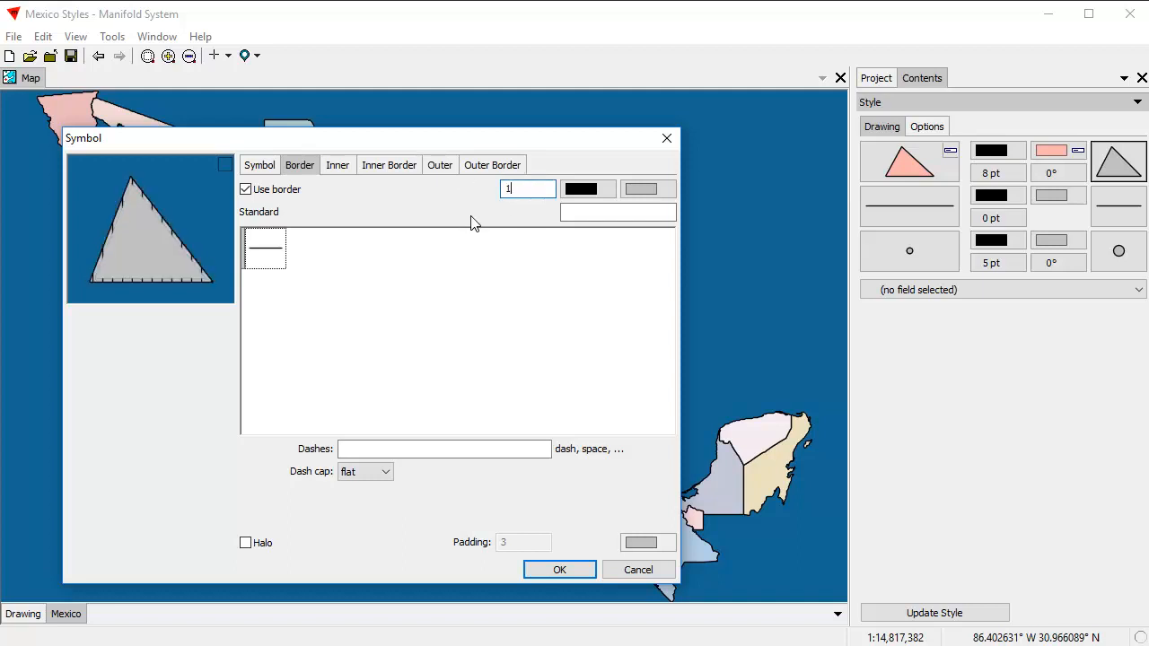
Try inner/outer offsets of 5 and 8 for the area symbol and settle on 6
left_click(338, 169)
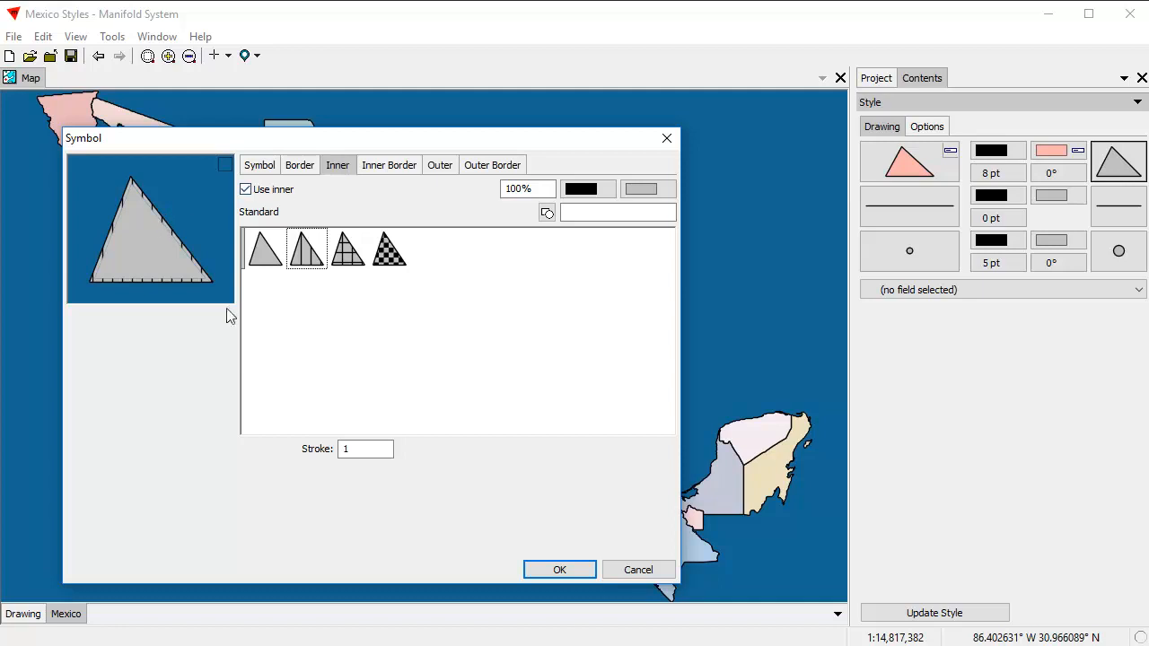
left_click(262, 167)
left_click_drag(519, 495, 495, 497)
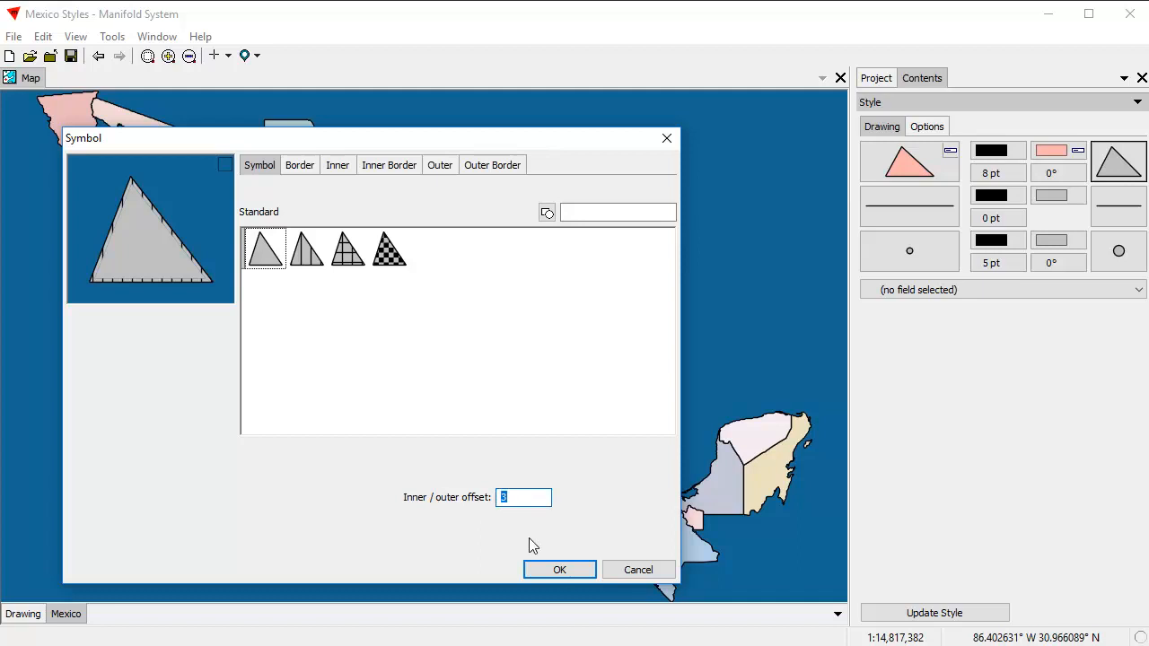
type("5")
type("6")
type("8")
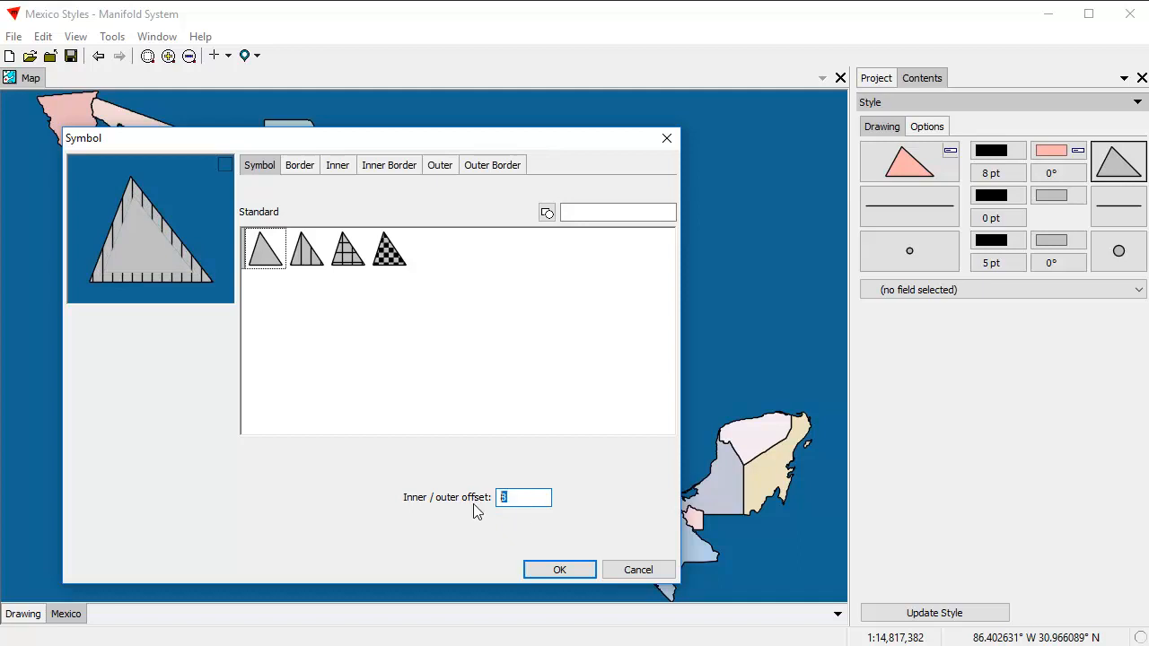
type("6")
Try the solid, cross and checkerboard patterns for the inner part and return to the vertical line pattern
left_click(338, 167)
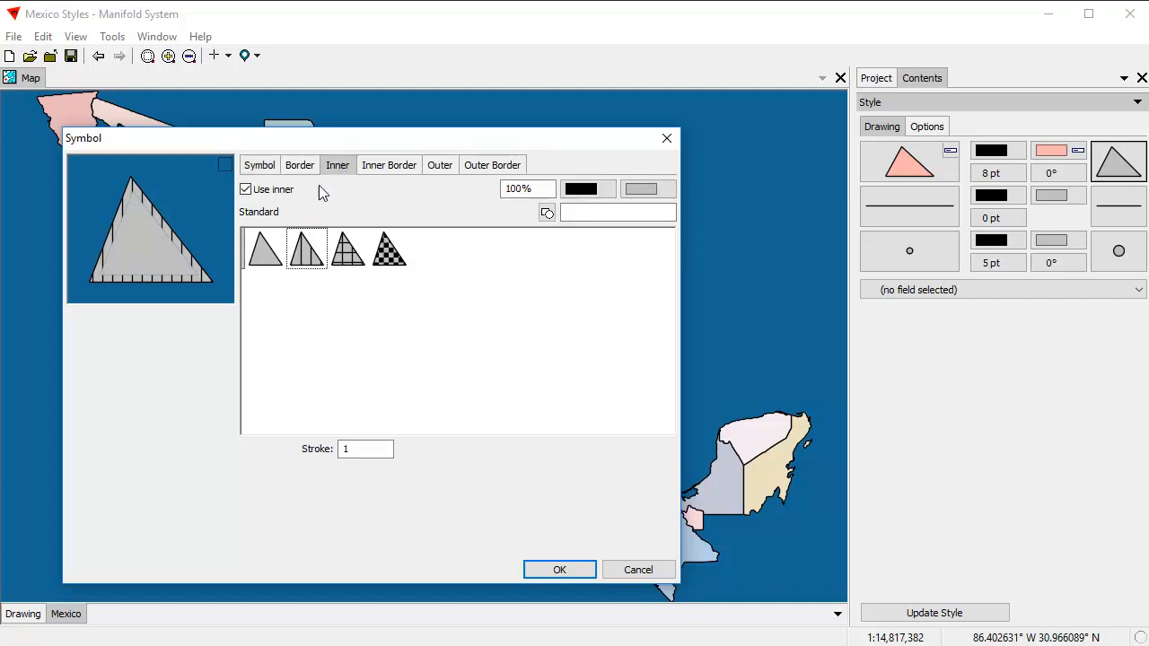
left_click(267, 256)
left_click(346, 261)
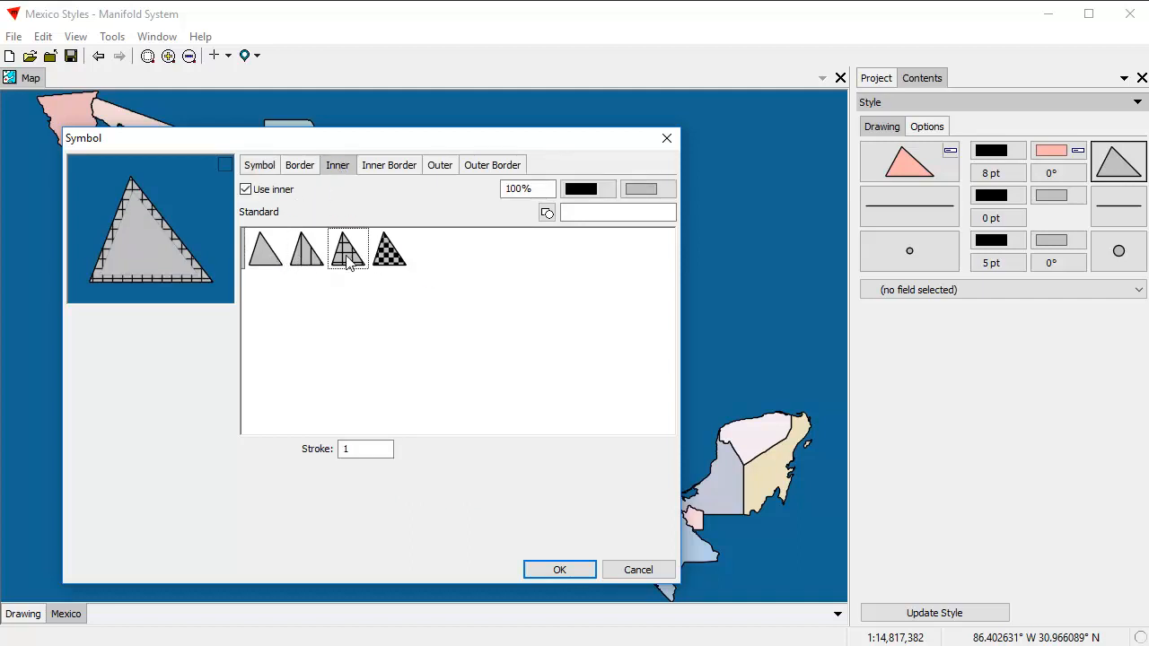
left_click(390, 255)
left_click(322, 272)
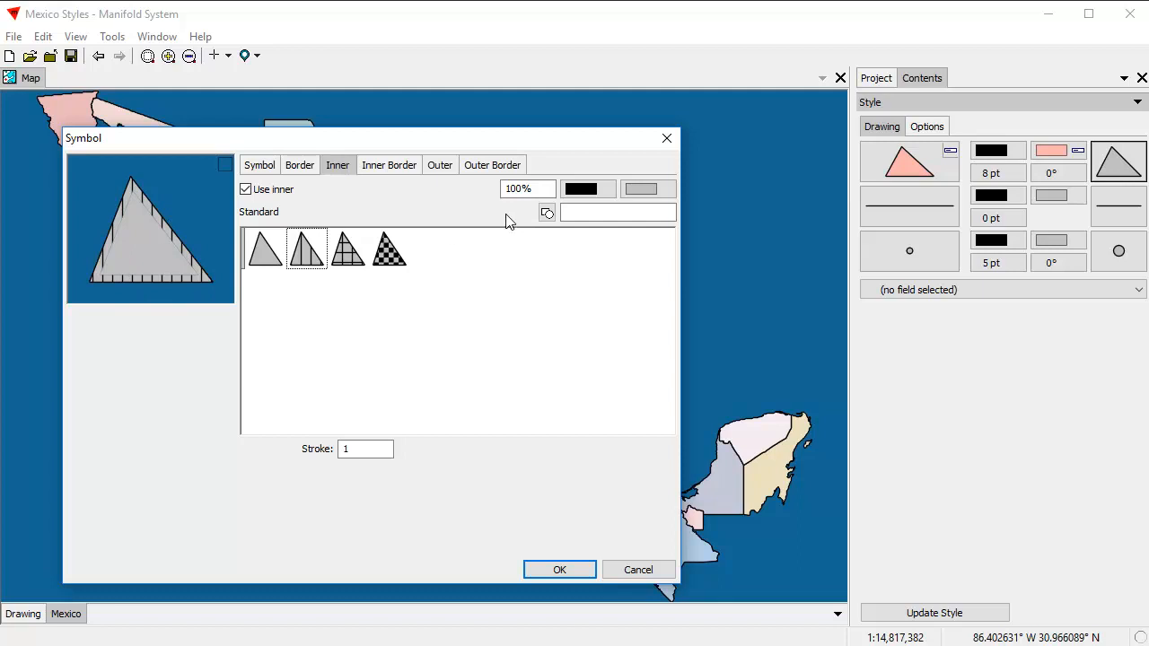
Set the inner line pattern's size to 50% and its stroke to 0.4
left_click_drag(517, 191, 481, 190)
key("BackSpace")
type("5")
double_click(344, 449)
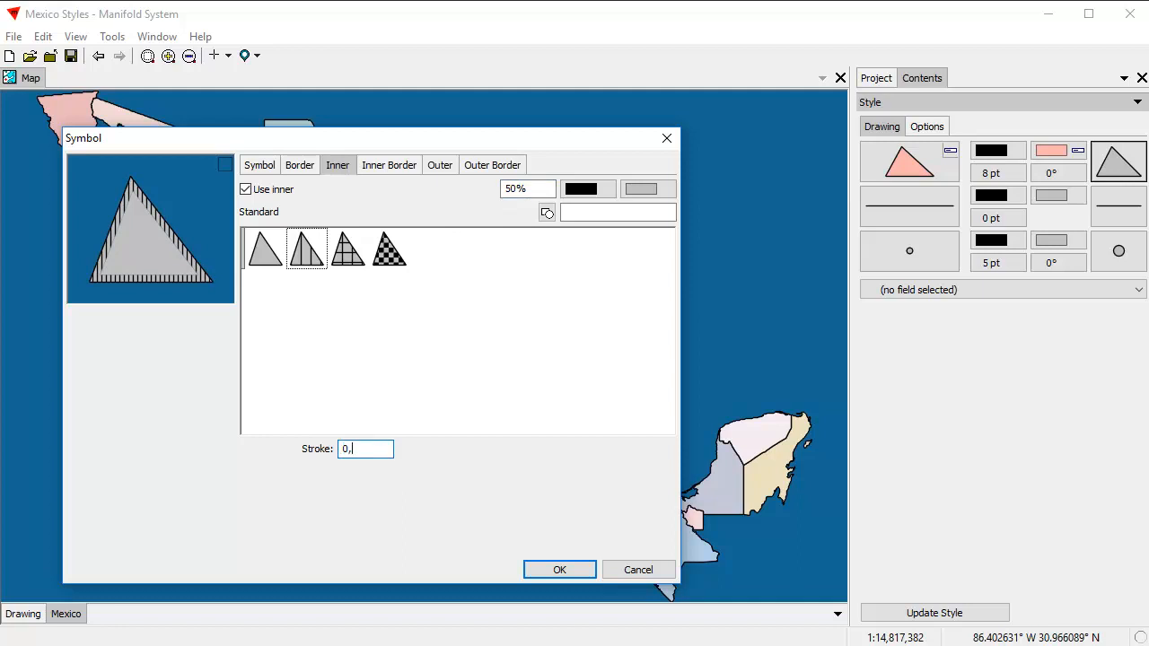
type("0.4")
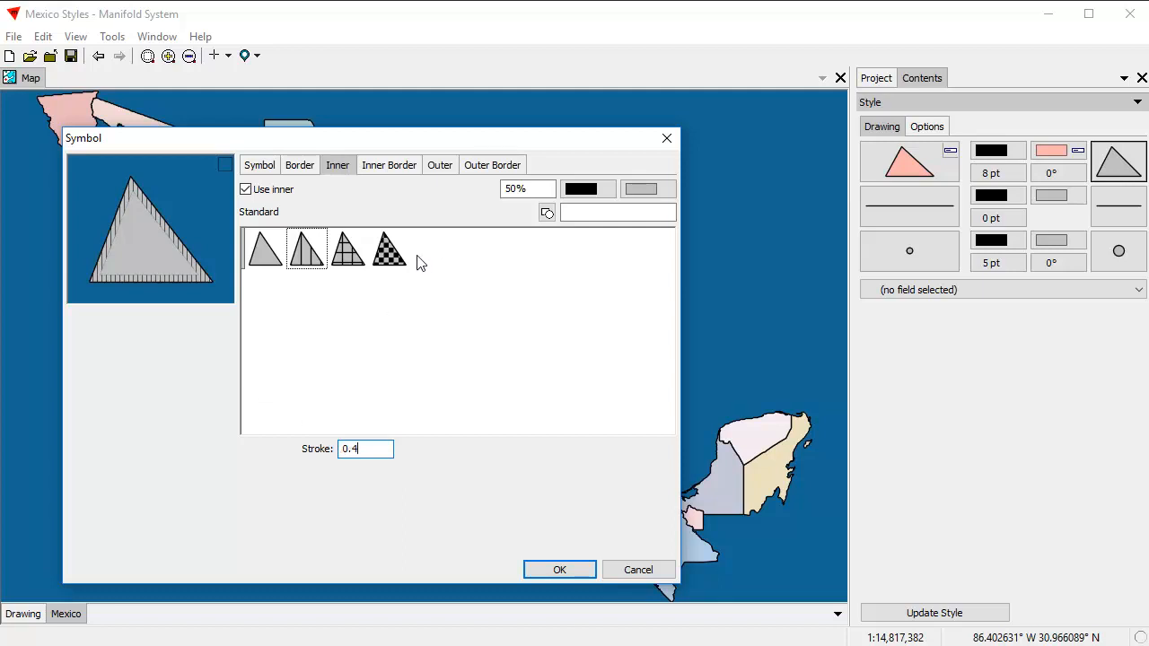
Try a transparent background color for the inner pattern and restore the default color
left_click(646, 190)
left_click(634, 259)
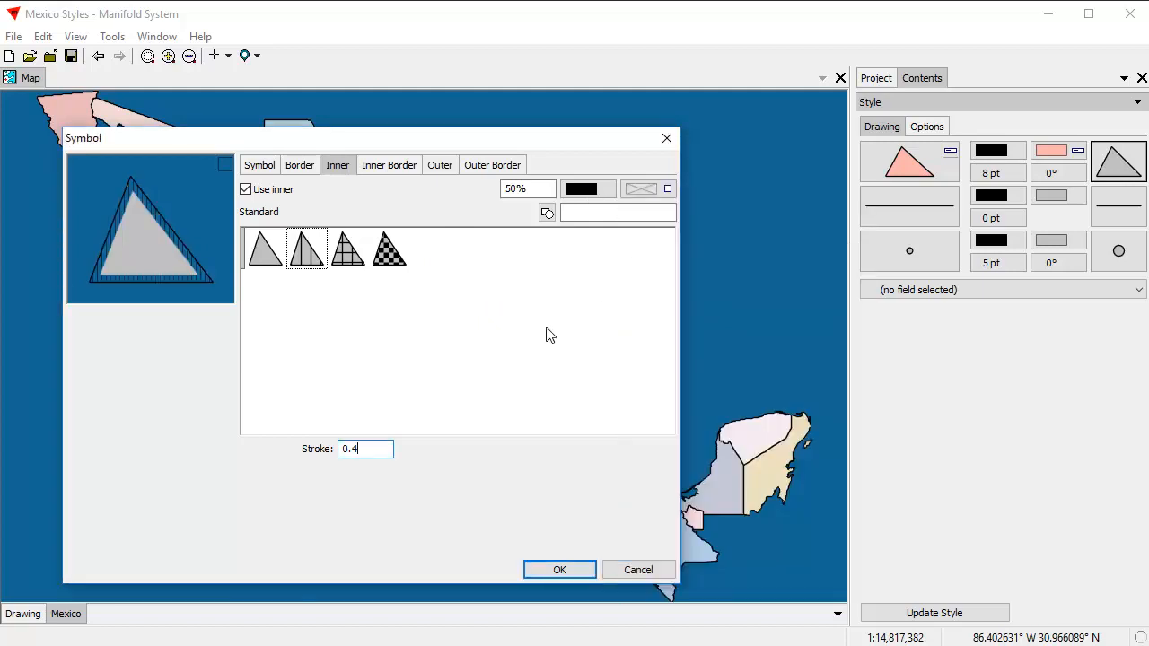
left_click(641, 188)
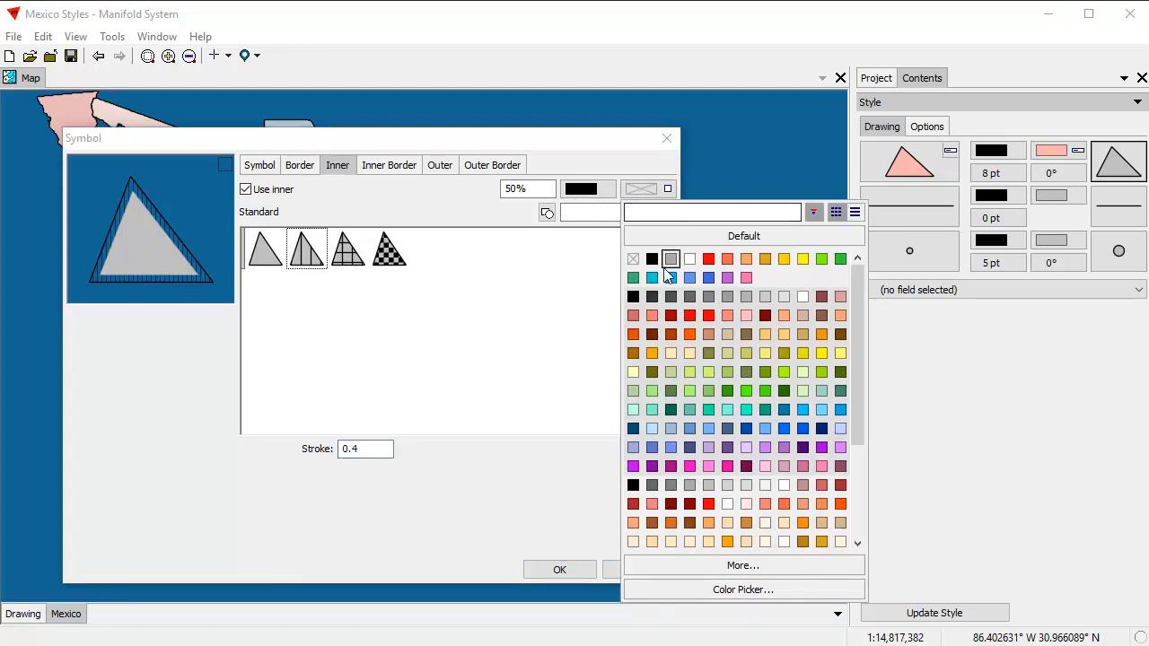
left_click(757, 237)
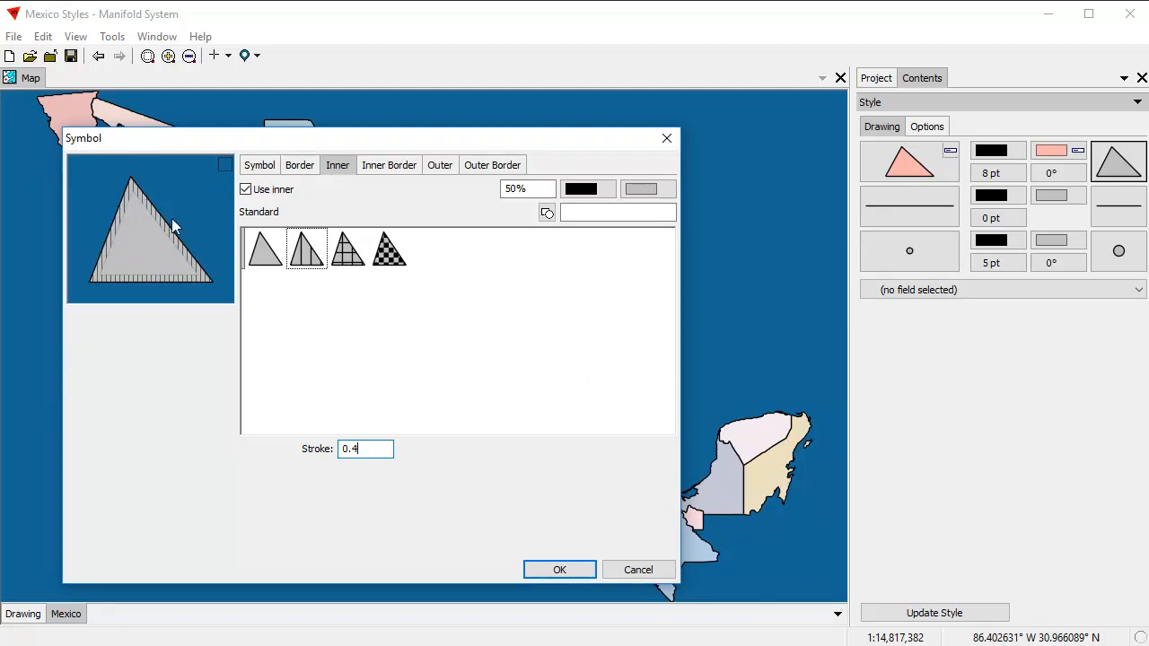
Change the inner part of the area symbol to the cross pattern
left_click(347, 260)
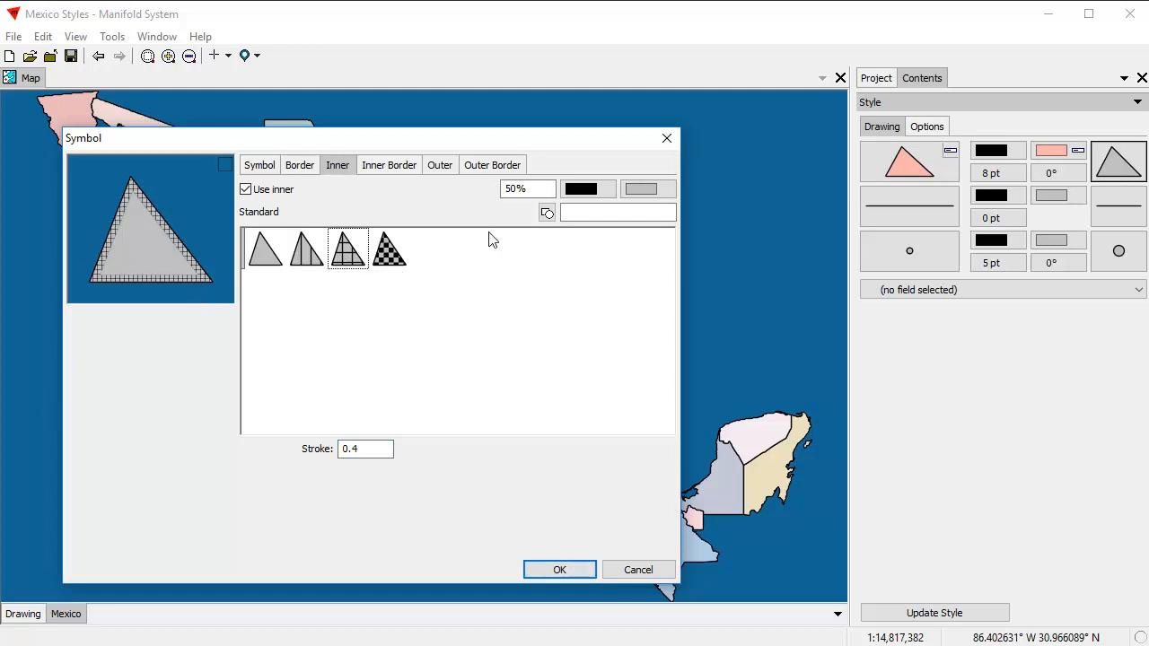
Try an inner border on the area symbol, turn it off again and return to the inner pattern settings
left_click(389, 167)
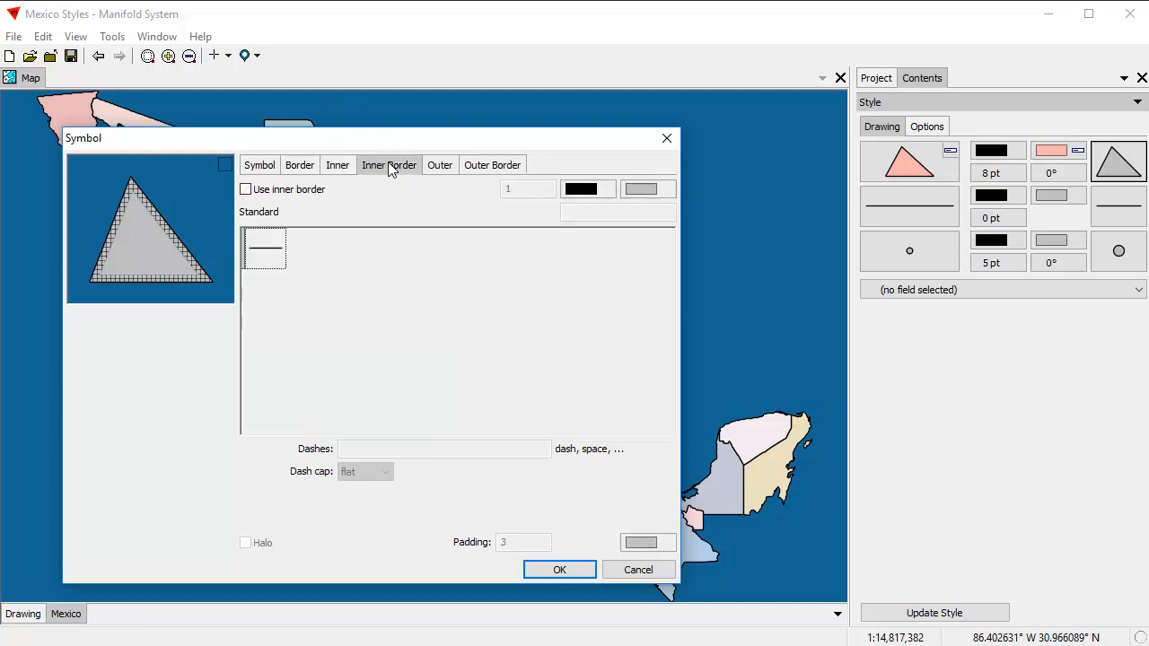
left_click(245, 189)
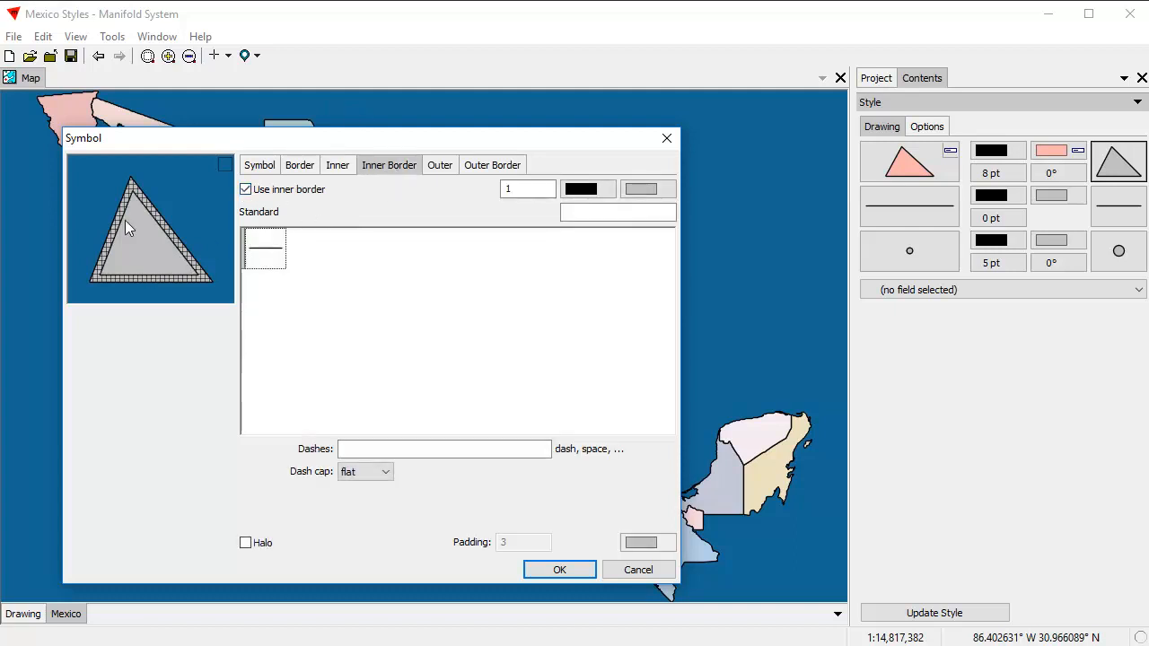
left_click(245, 189)
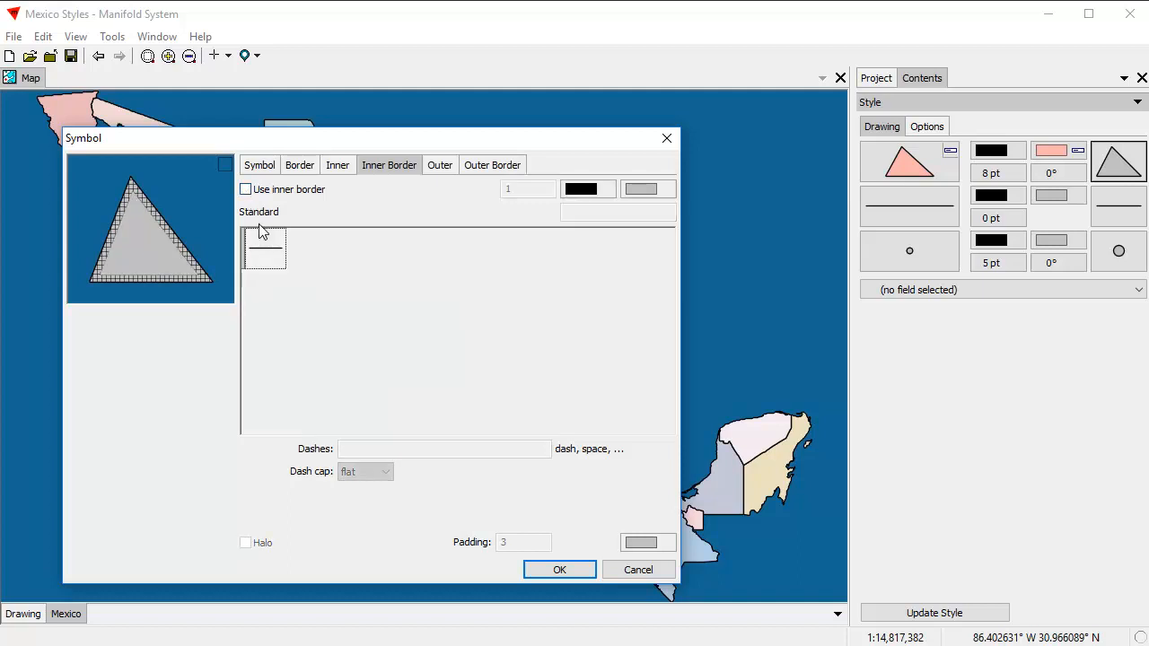
left_click(443, 167)
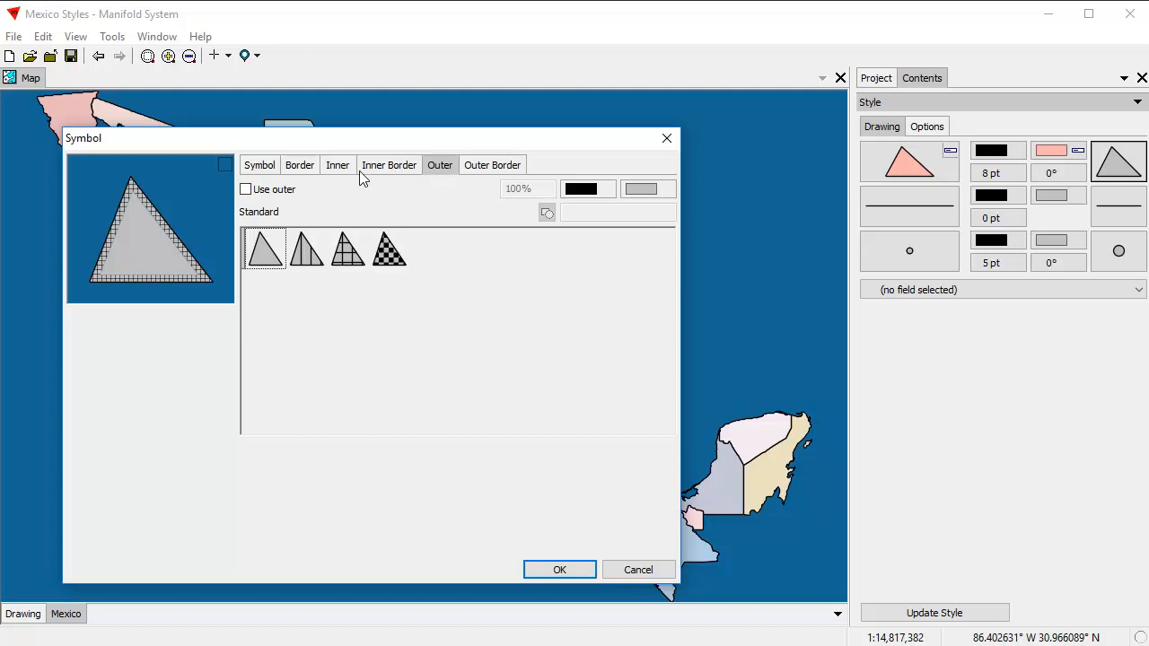
left_click(337, 167)
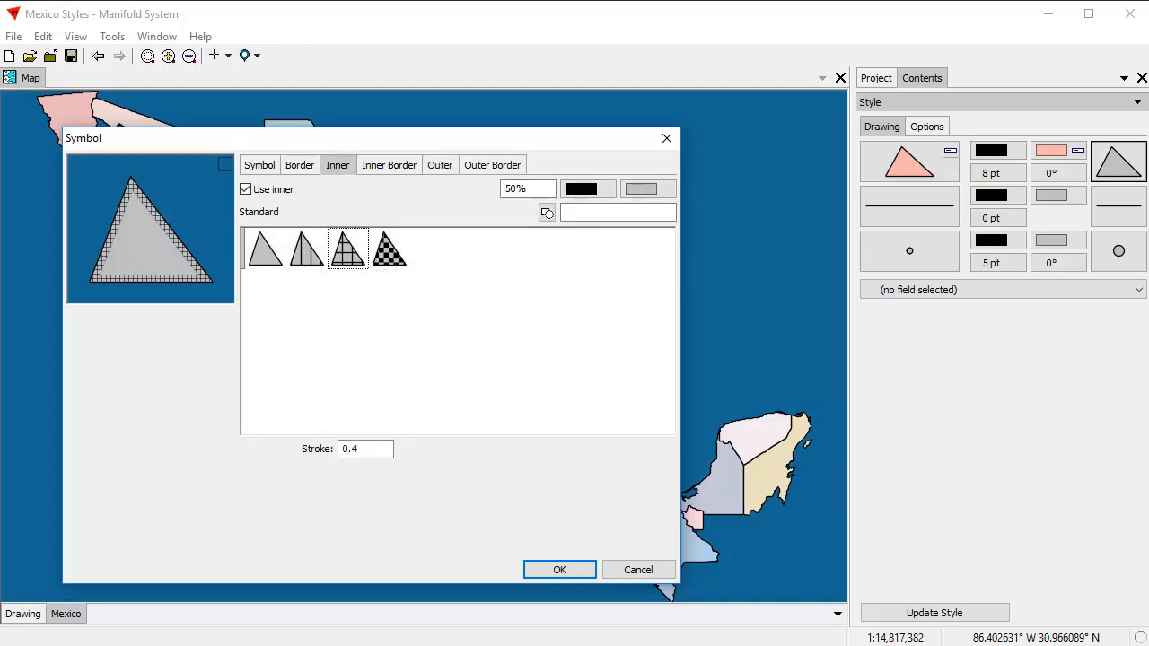
Apply the area symbol with the inner cross pattern to the Mexico drawing
left_click(559, 570)
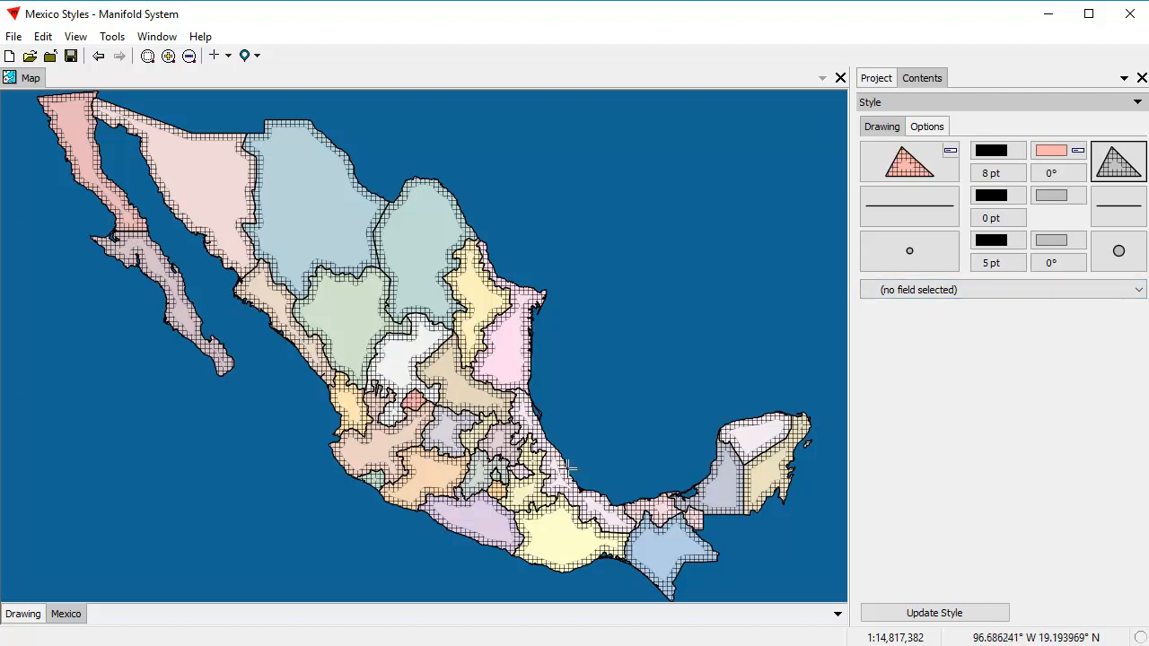
Create four points in the Drawing layer, one on the large green northern state and three in the sea east of Mexico
left_click(32, 616)
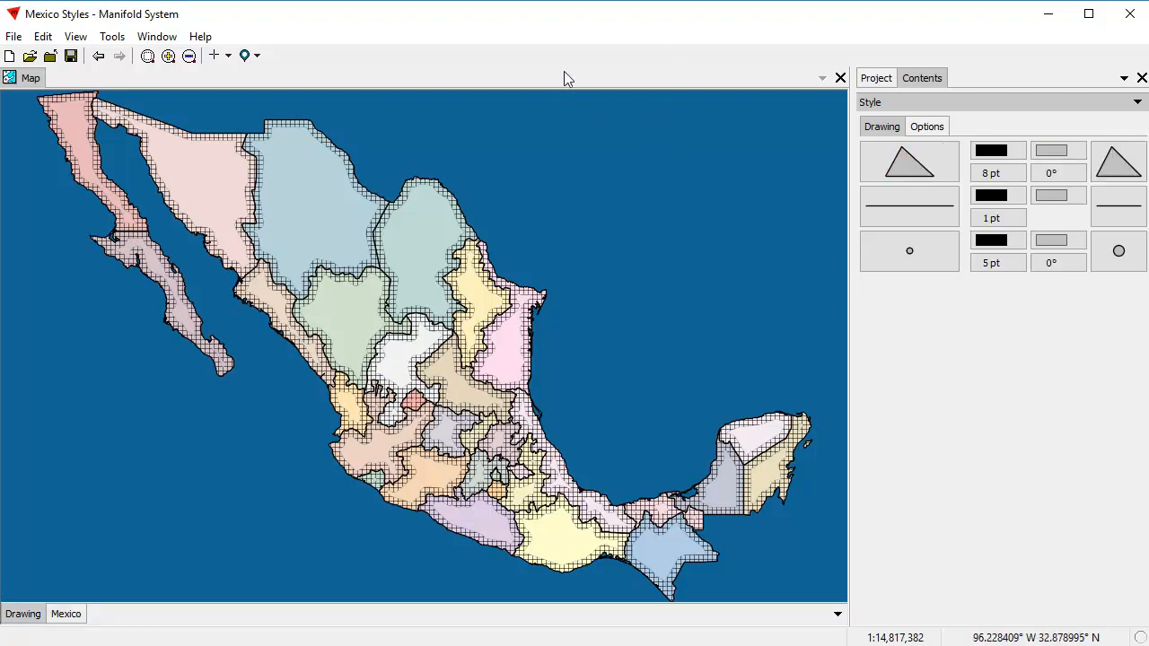
left_click(217, 59)
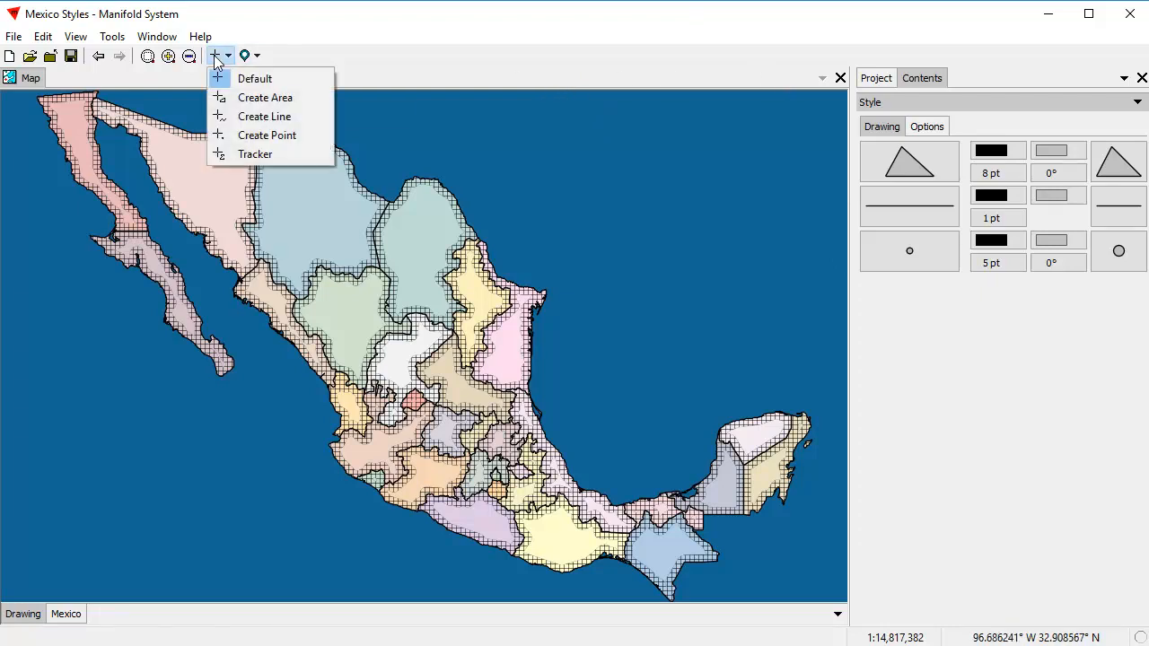
left_click(252, 135)
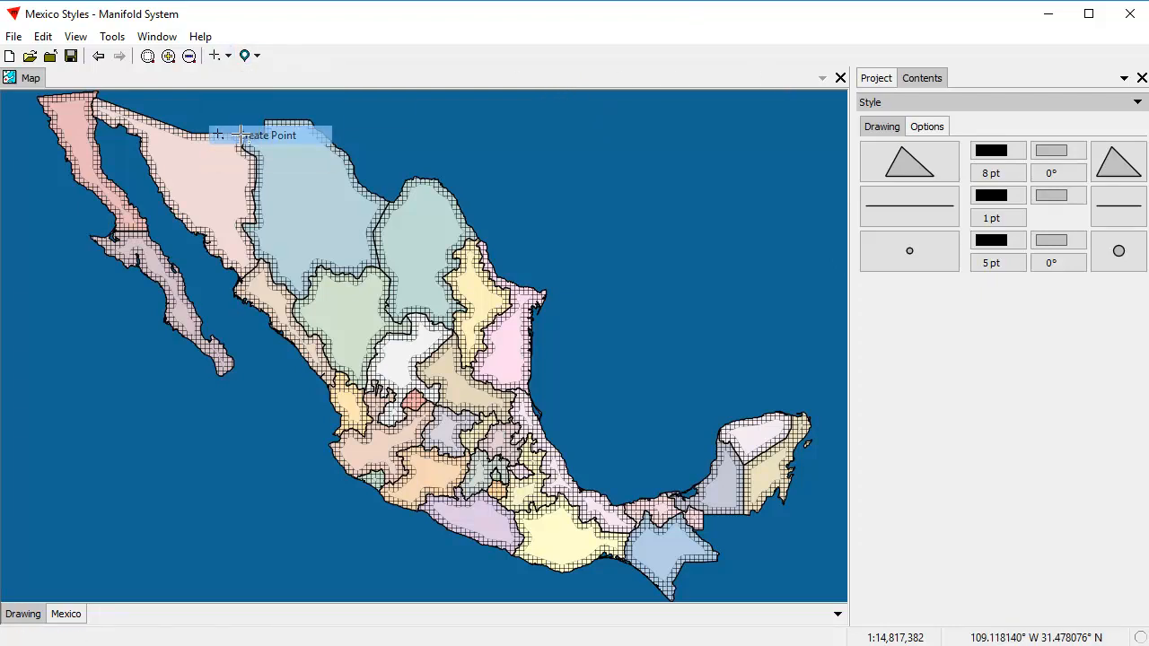
left_click(416, 250)
left_click(538, 159)
left_click(625, 319)
left_click(760, 168)
mouse_move(599, 269)
left_mouse_down()
mouse_move(587, 291)
mouse_move(583, 284)
left_mouse_up()
left_click(969, 615)
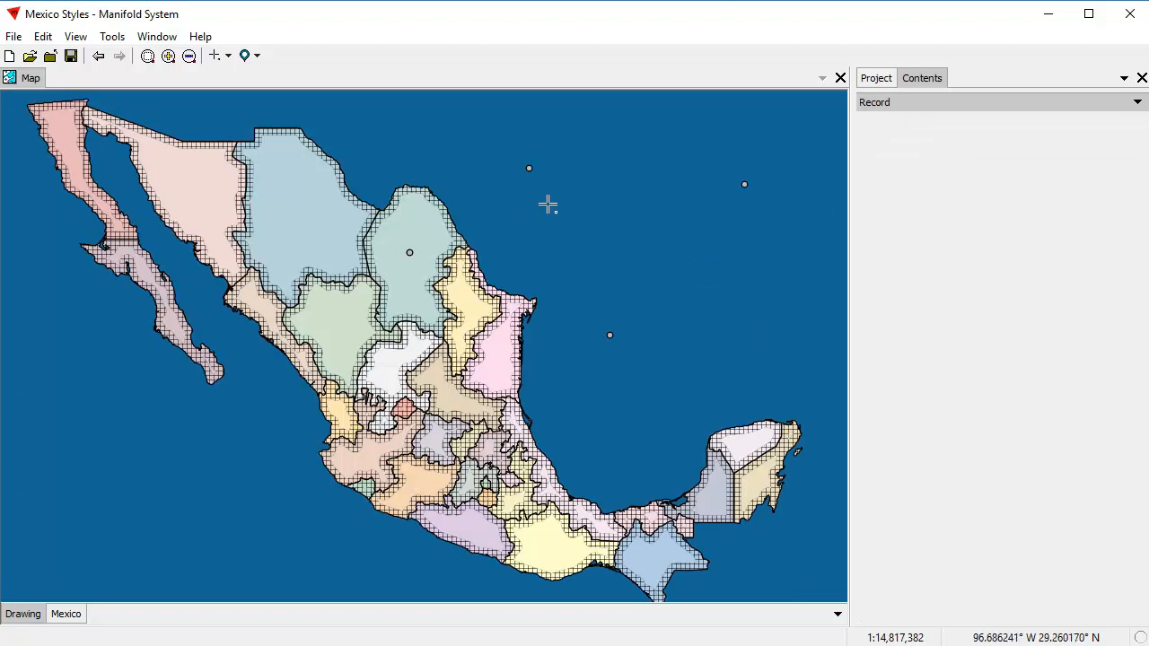
Return to the style settings of the Drawing layer and open the full Point Style settings for its points
left_click(919, 106)
left_click(927, 203)
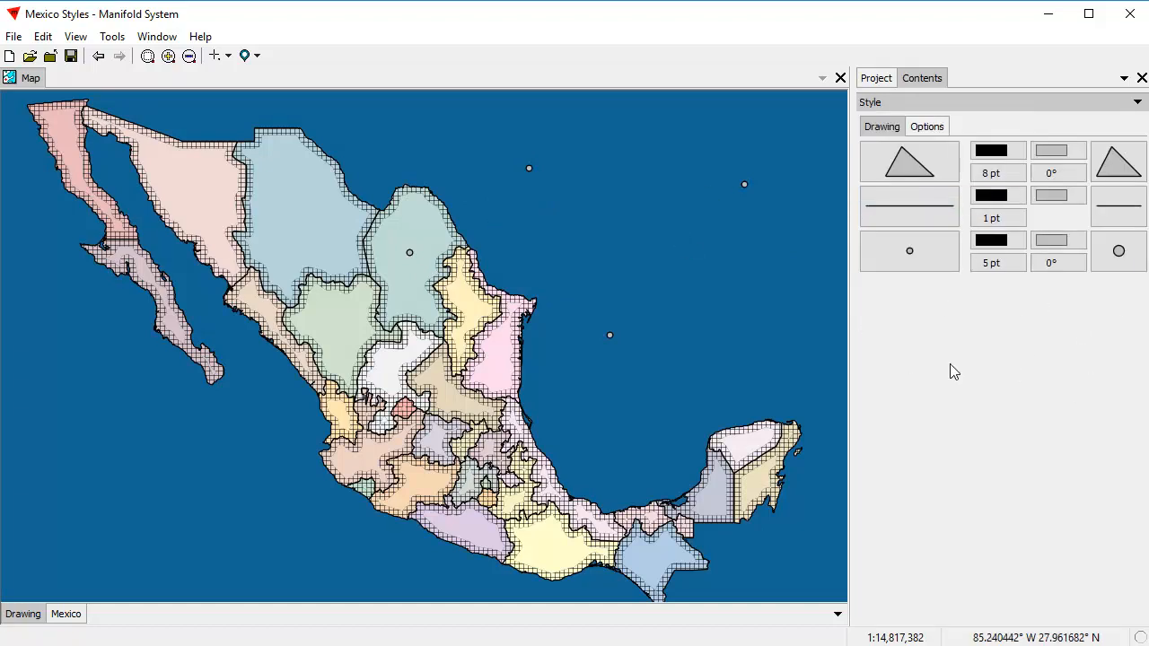
left_click(928, 274)
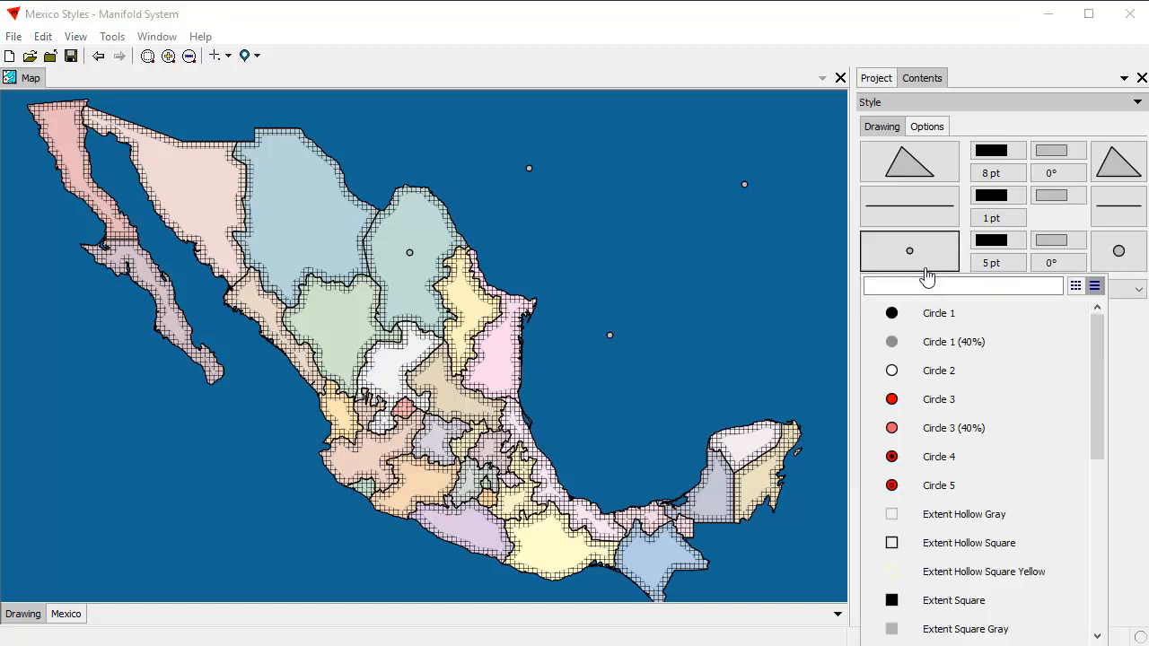
left_click(1075, 286)
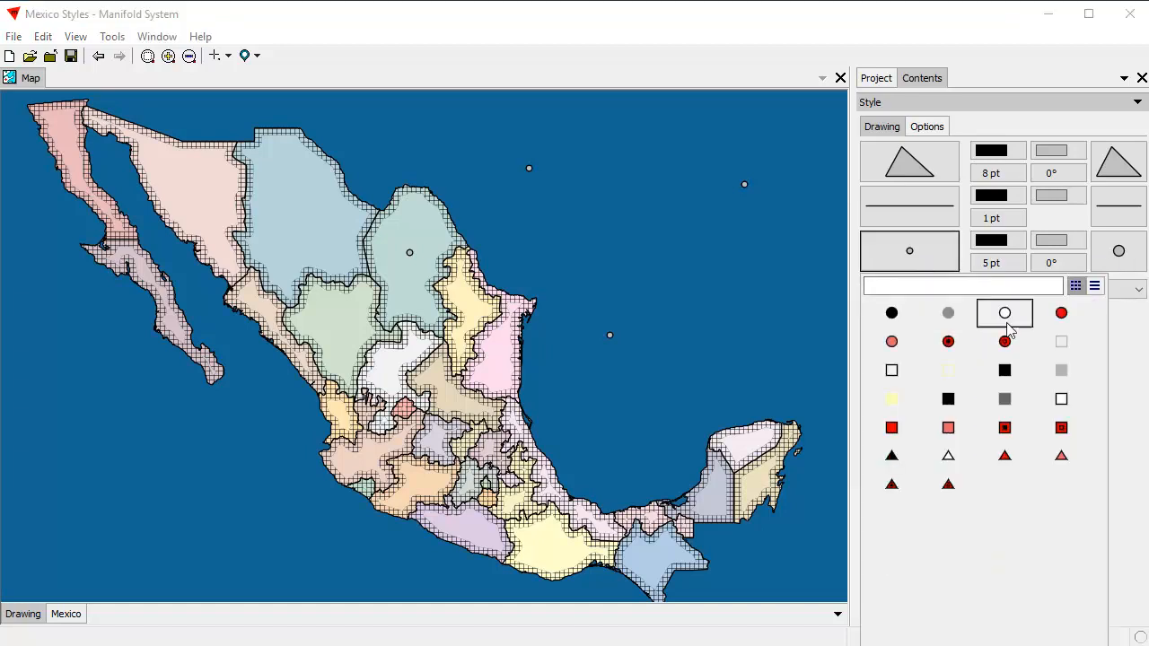
left_click(1094, 285)
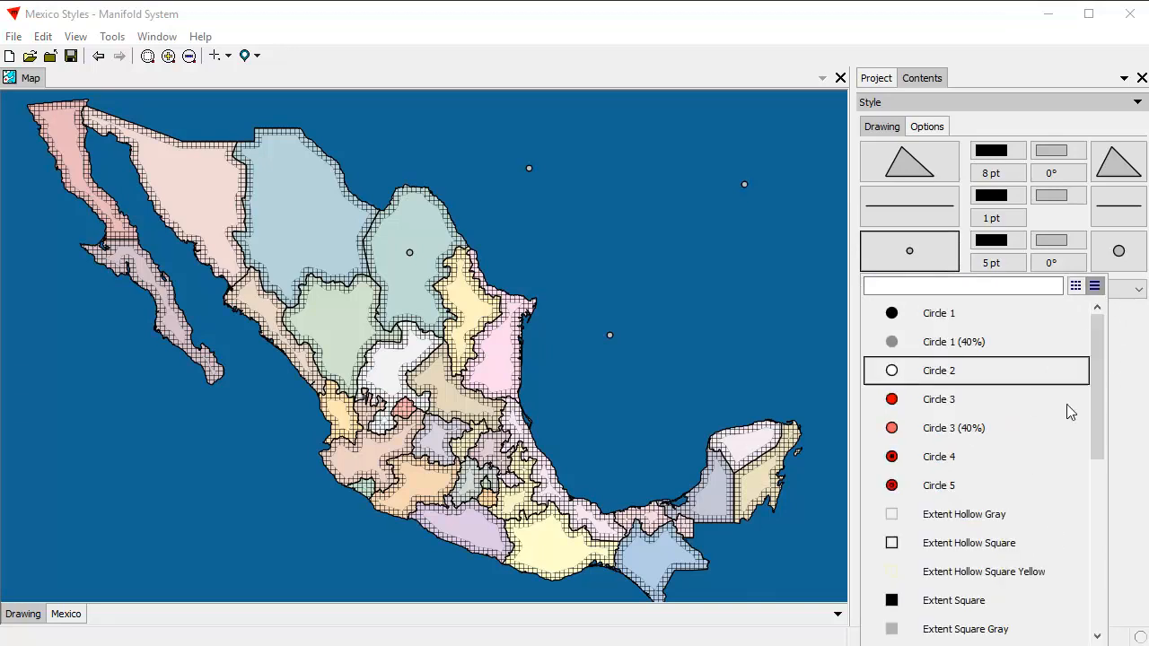
left_click(995, 644)
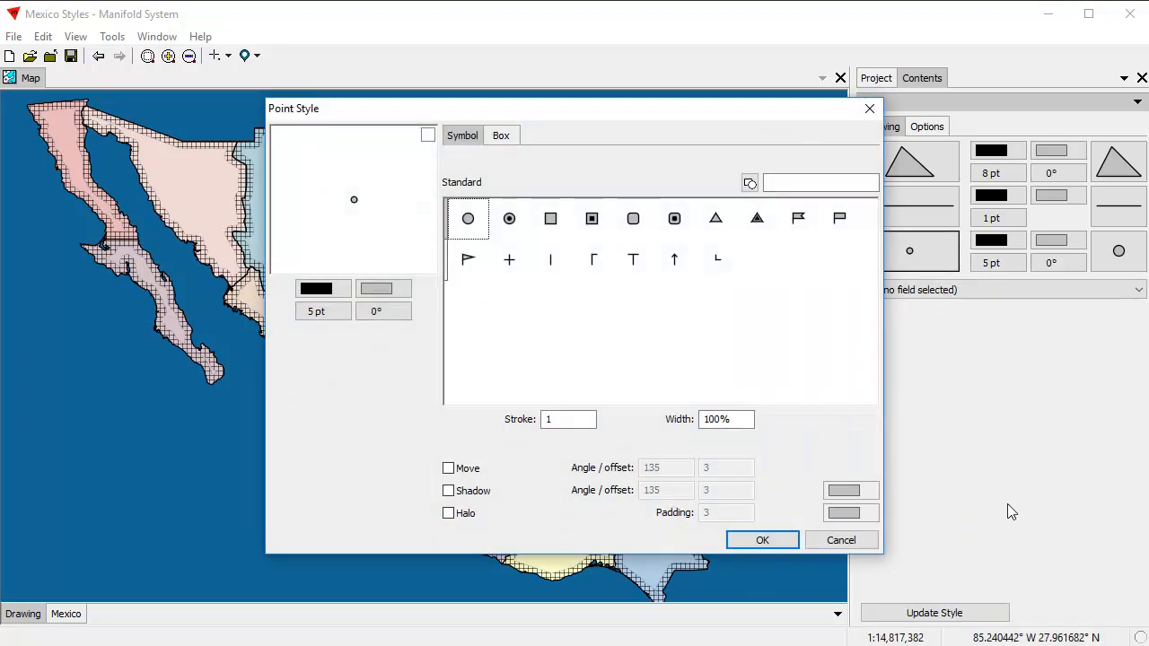
Set the point style preview's background to the blue sea color sampled from the map
left_click_drag(602, 113, 652, 128)
left_click(479, 151)
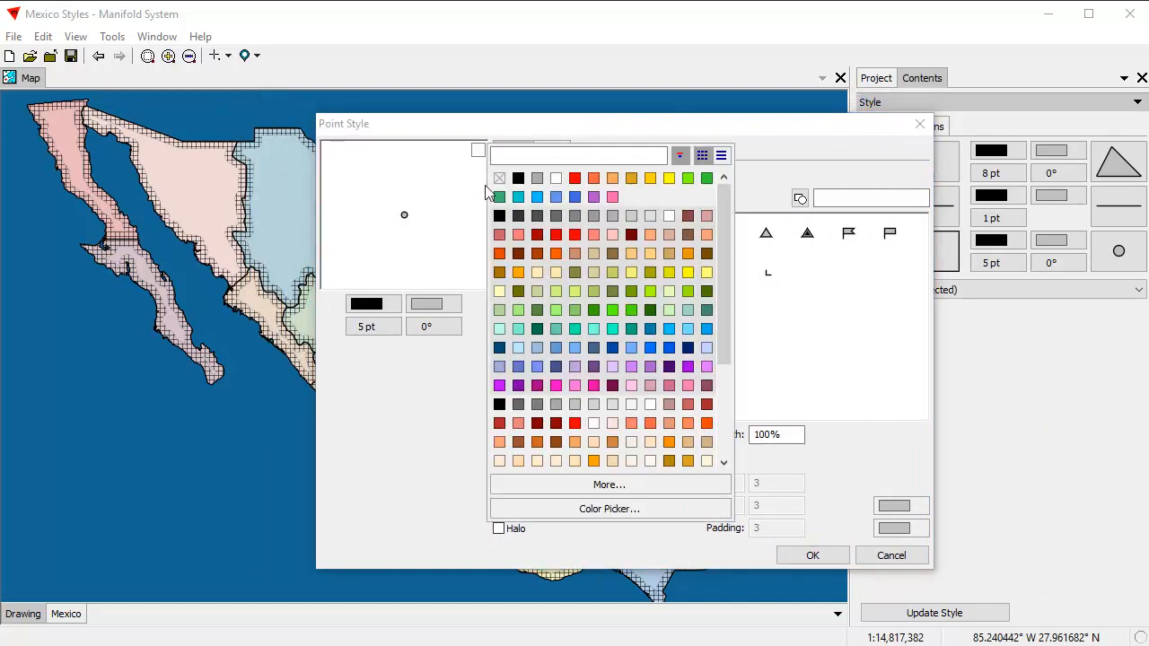
left_click(641, 511)
left_click(124, 500)
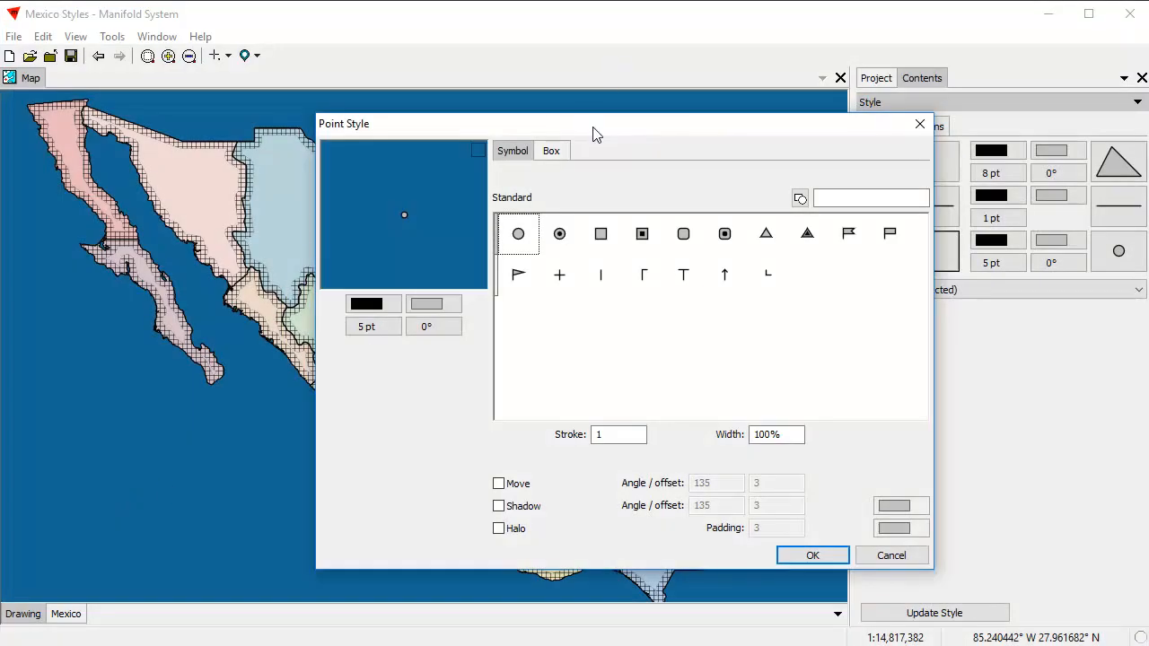
left_click_drag(627, 132, 381, 145)
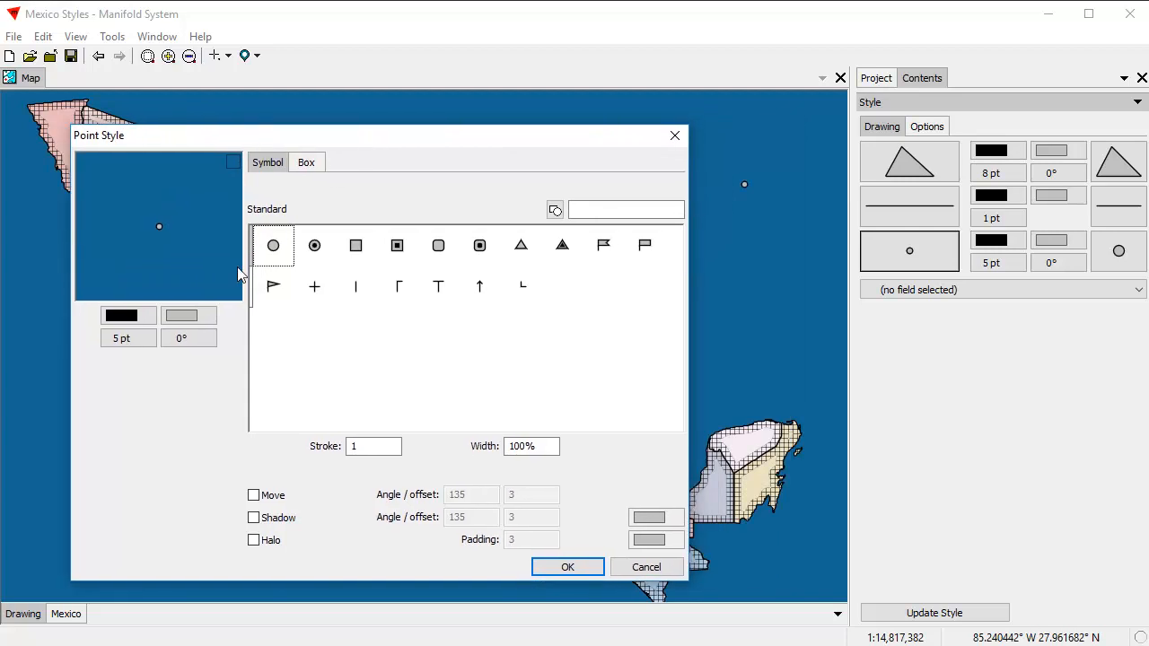
Set the point symbol size to 48 pt in the Point Style dialog
left_click(133, 338)
left_click(126, 497)
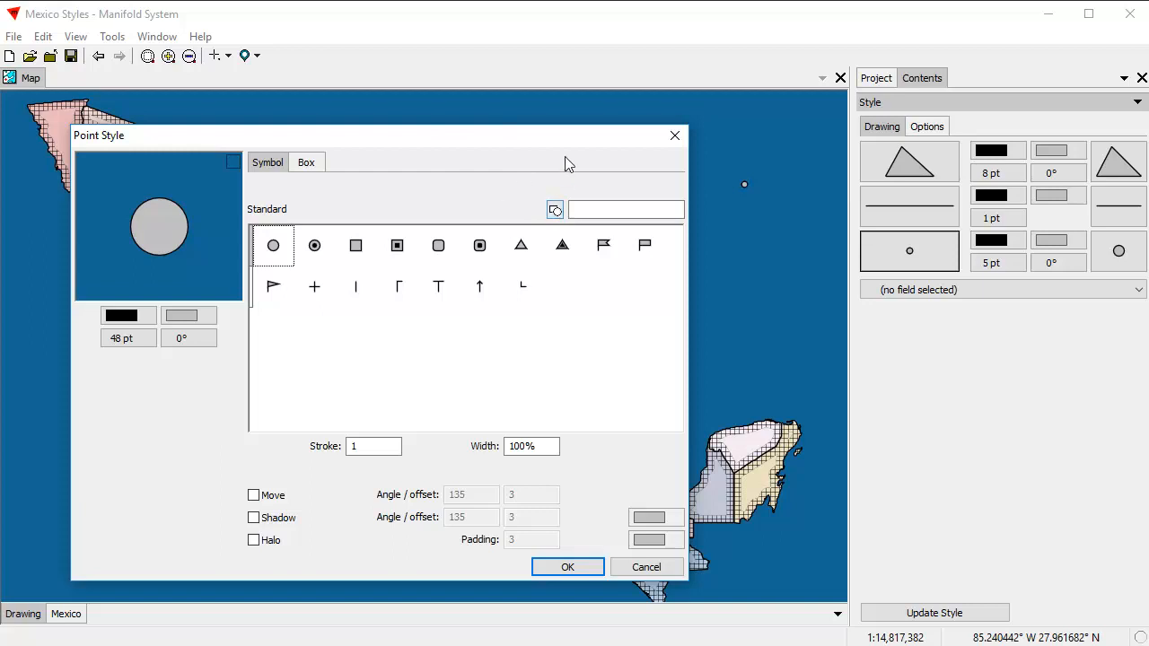
left_click_drag(554, 142, 529, 136)
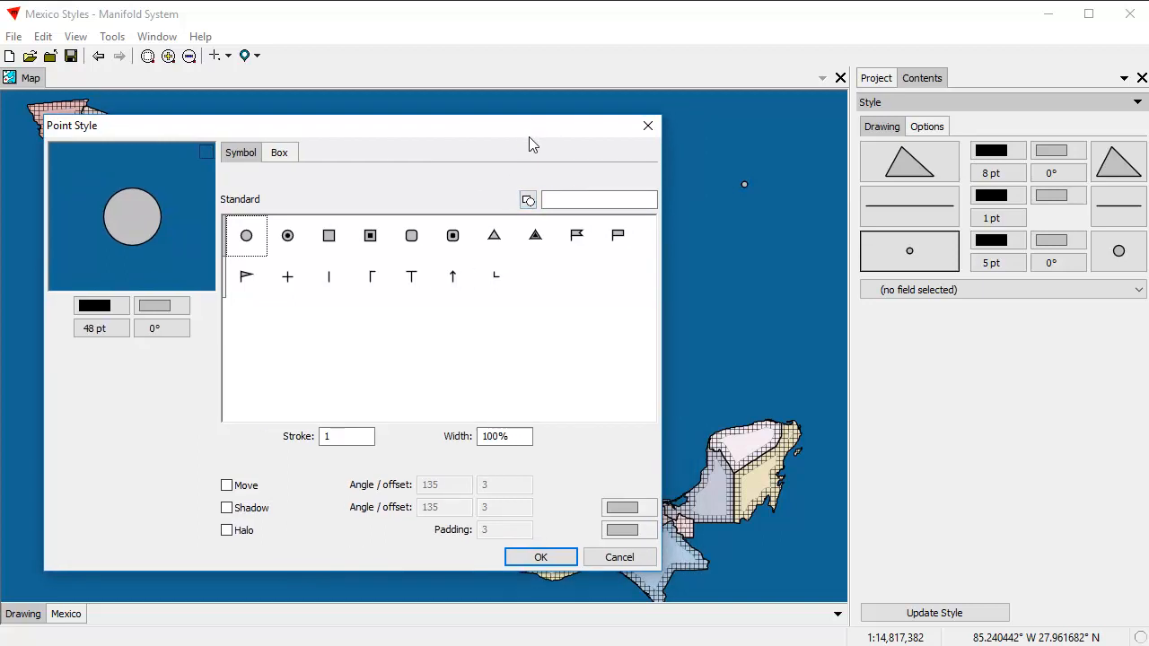
Try several point symbols from the Glyphs set, including Atom, and switch to the Brands set
left_click(529, 199)
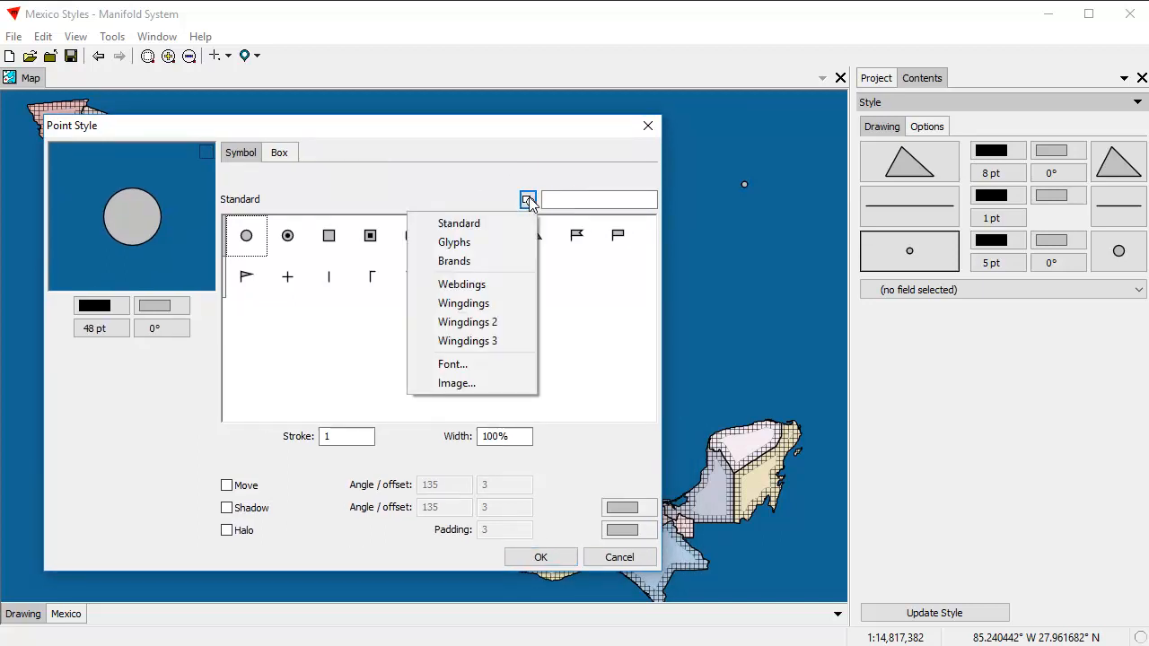
left_click(498, 244)
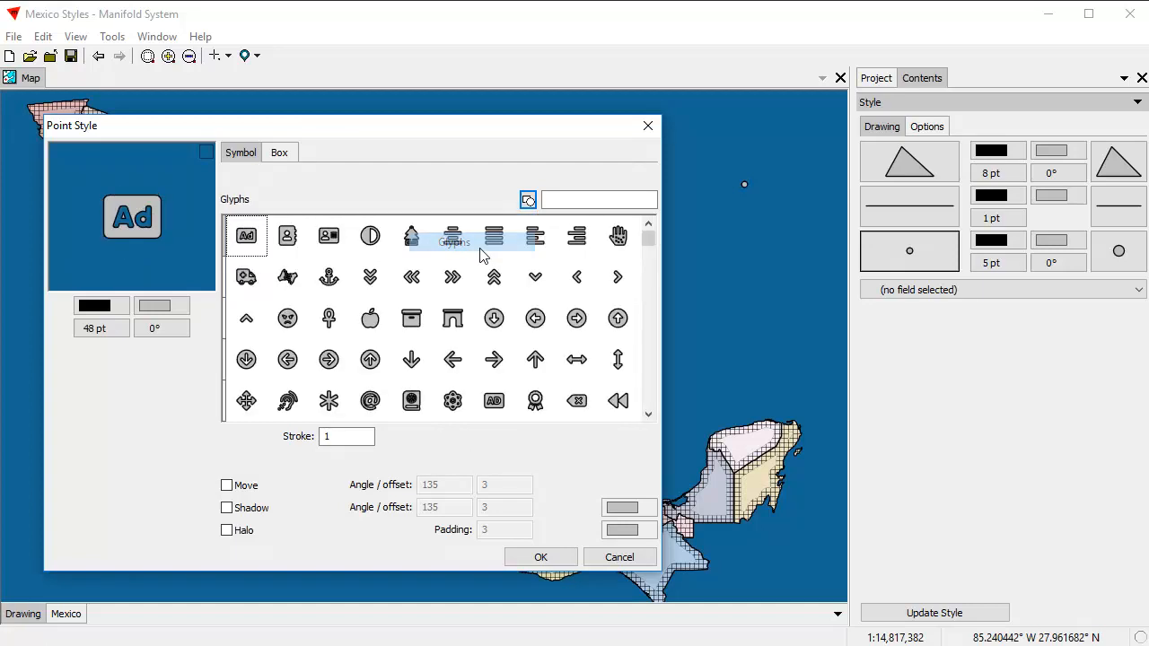
left_click(370, 319)
left_click(329, 276)
left_click(328, 235)
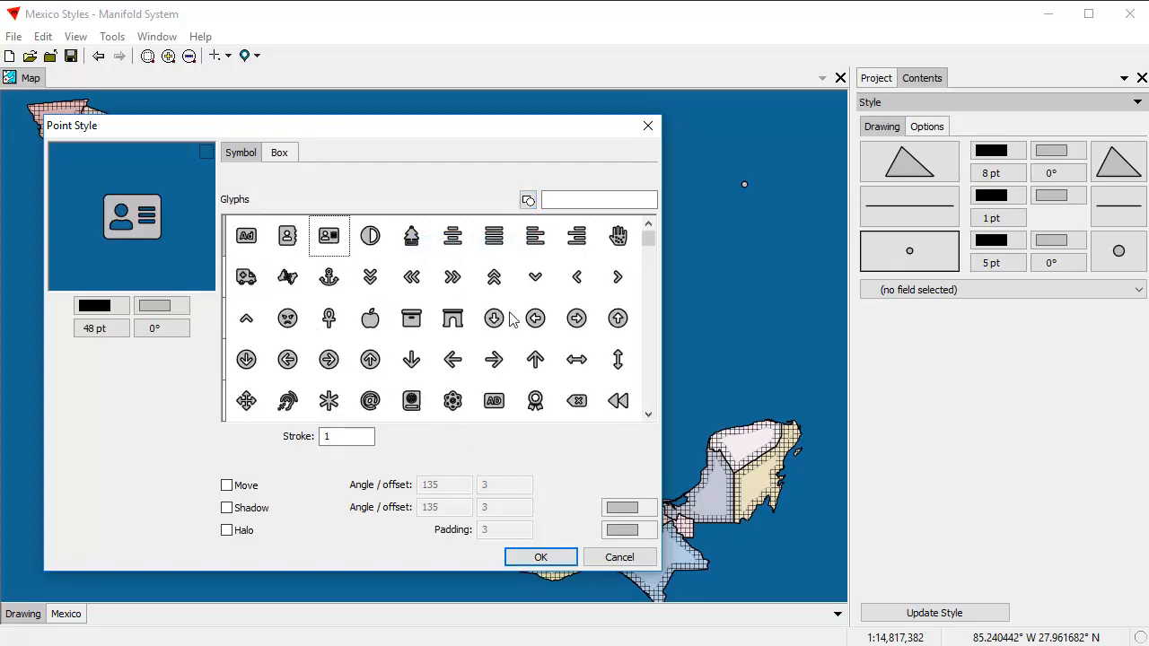
left_click(452, 320)
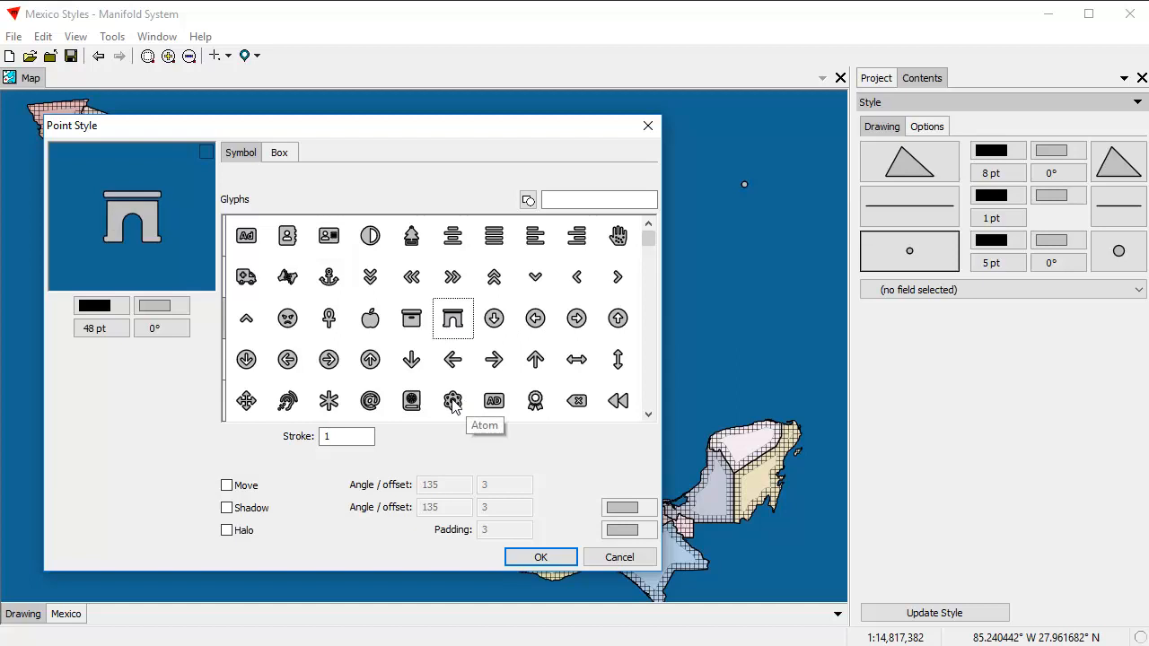
left_click(452, 400)
left_click(527, 200)
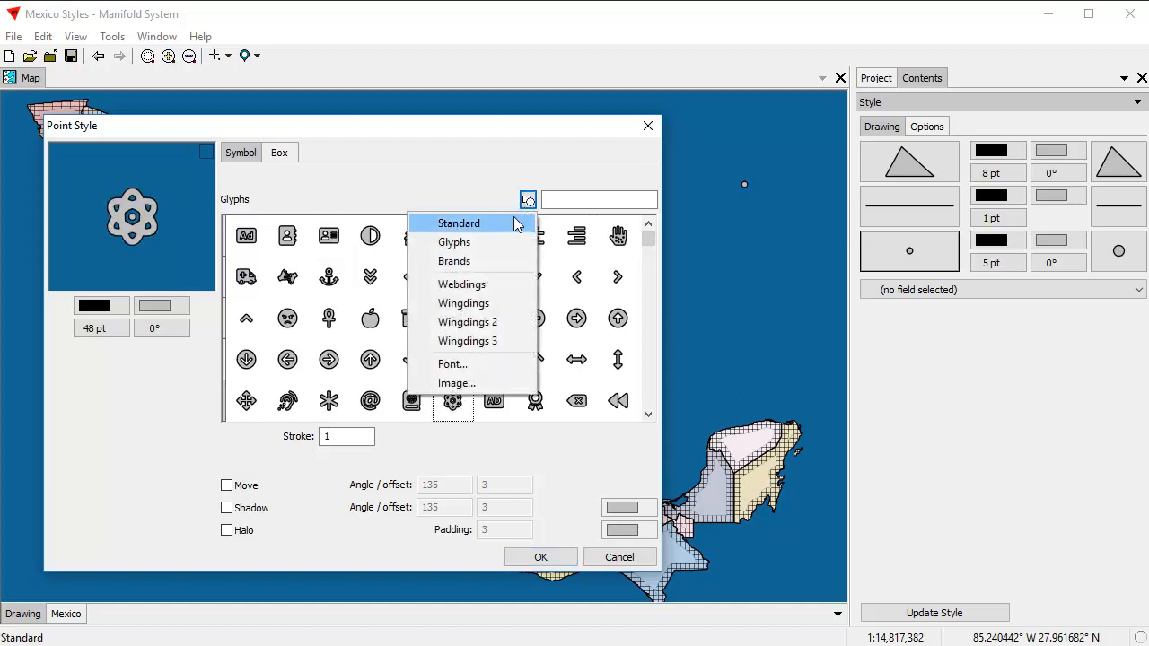
left_click(489, 260)
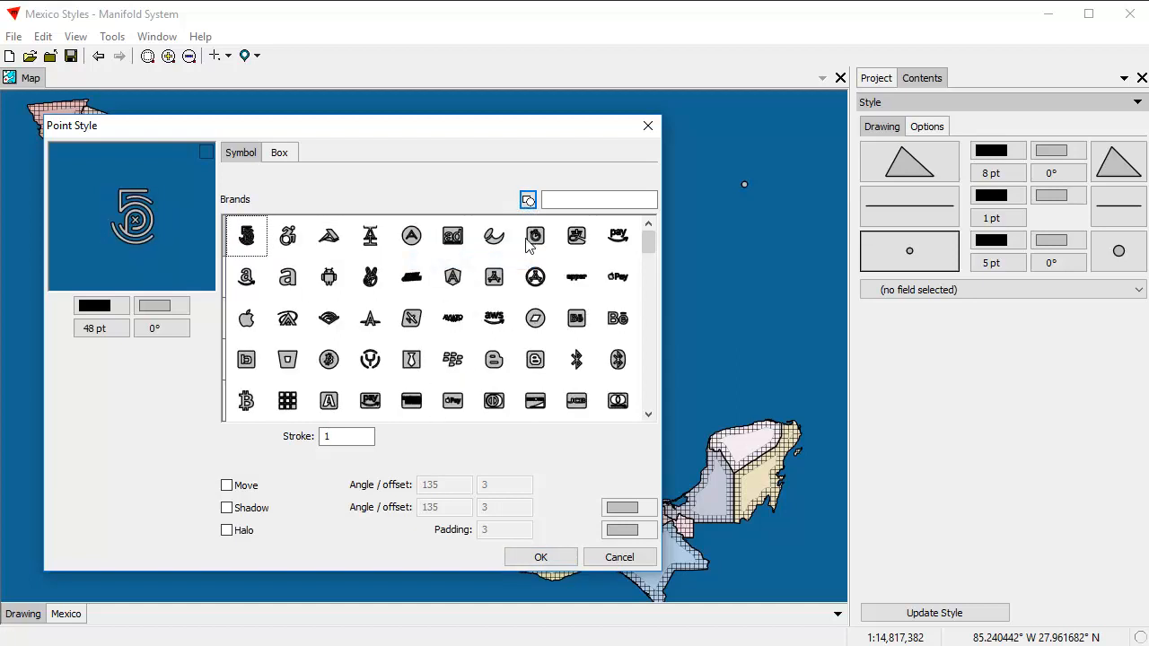
Import the image 20c.png from the beads folder in bitmaps for styles as a custom point symbol
left_click(527, 200)
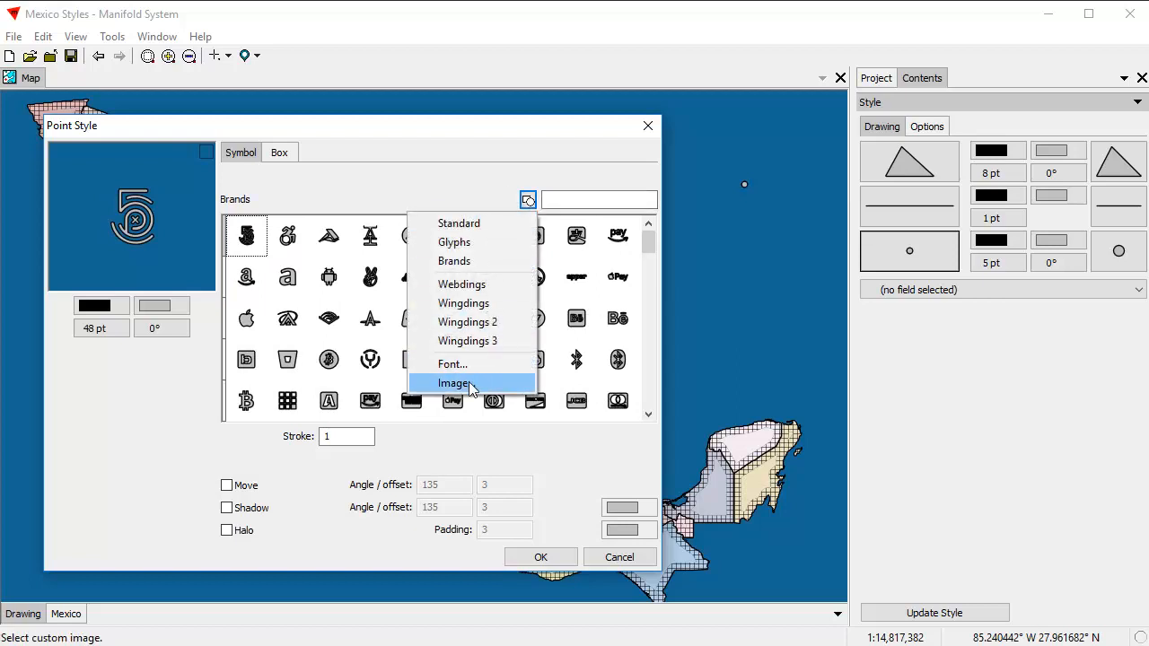
left_click(470, 384)
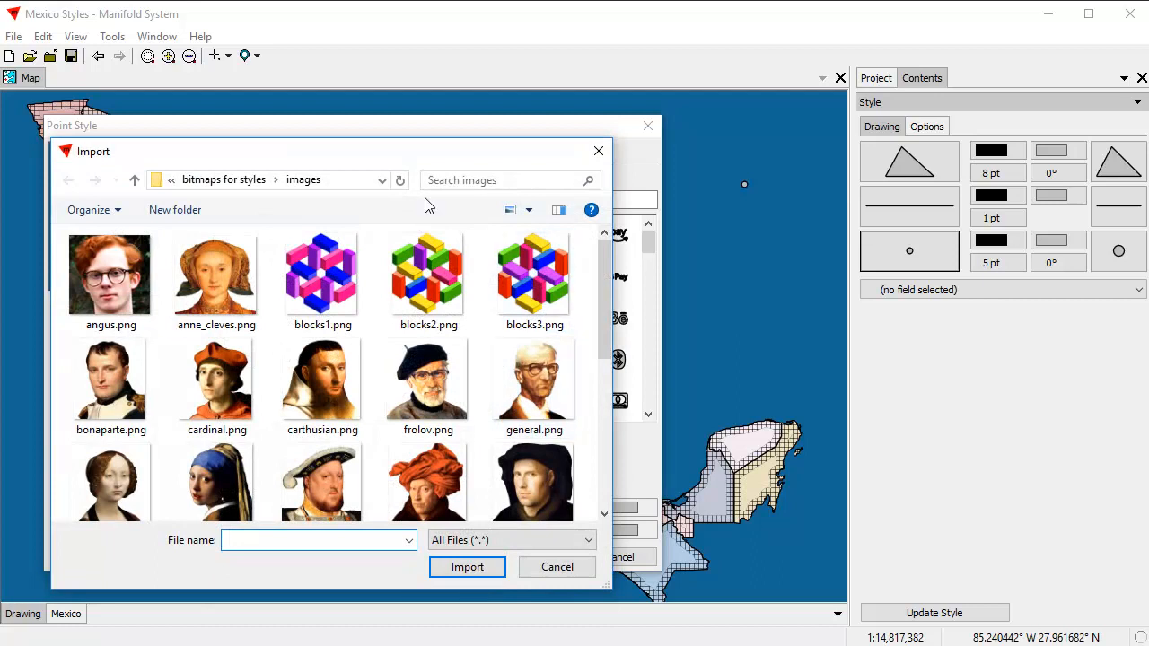
left_click(221, 182)
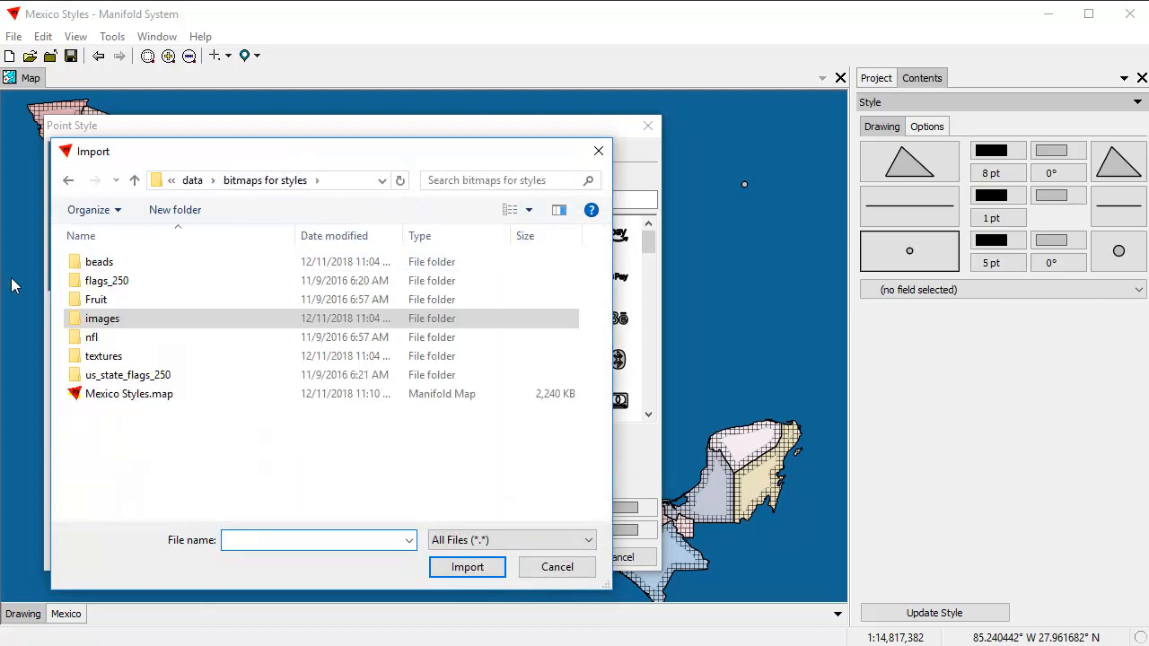
double_click(94, 265)
left_click_drag(461, 162, 526, 150)
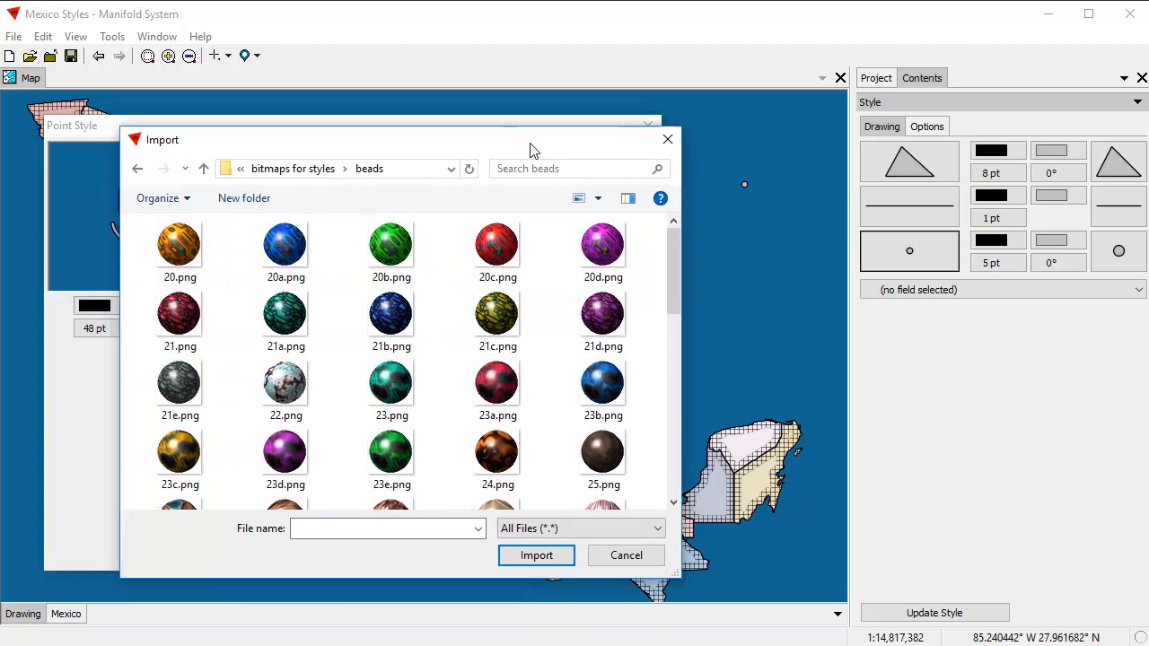
left_click(502, 259)
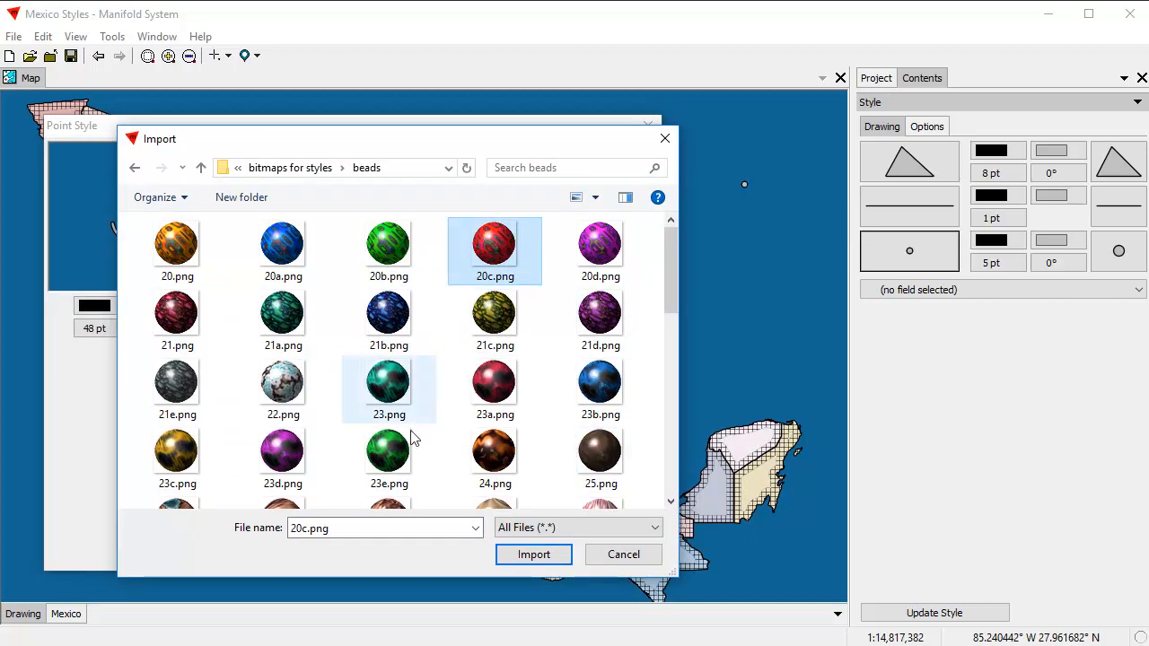
left_click(565, 554)
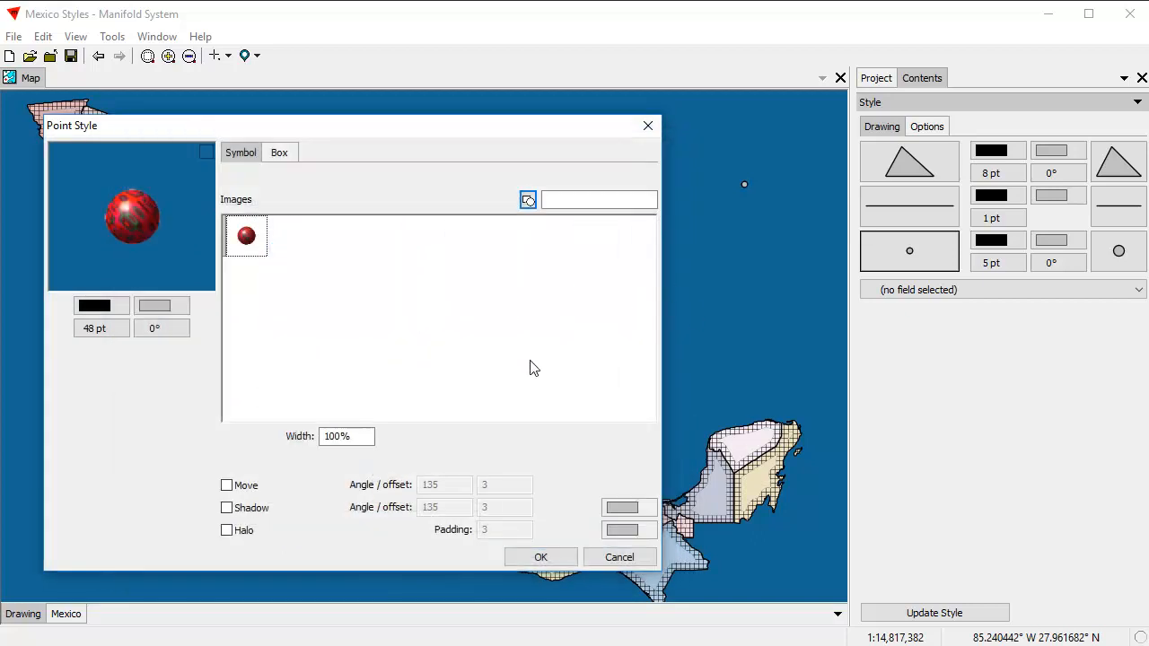
Import all images from the beads folder as custom point symbols
left_click(527, 200)
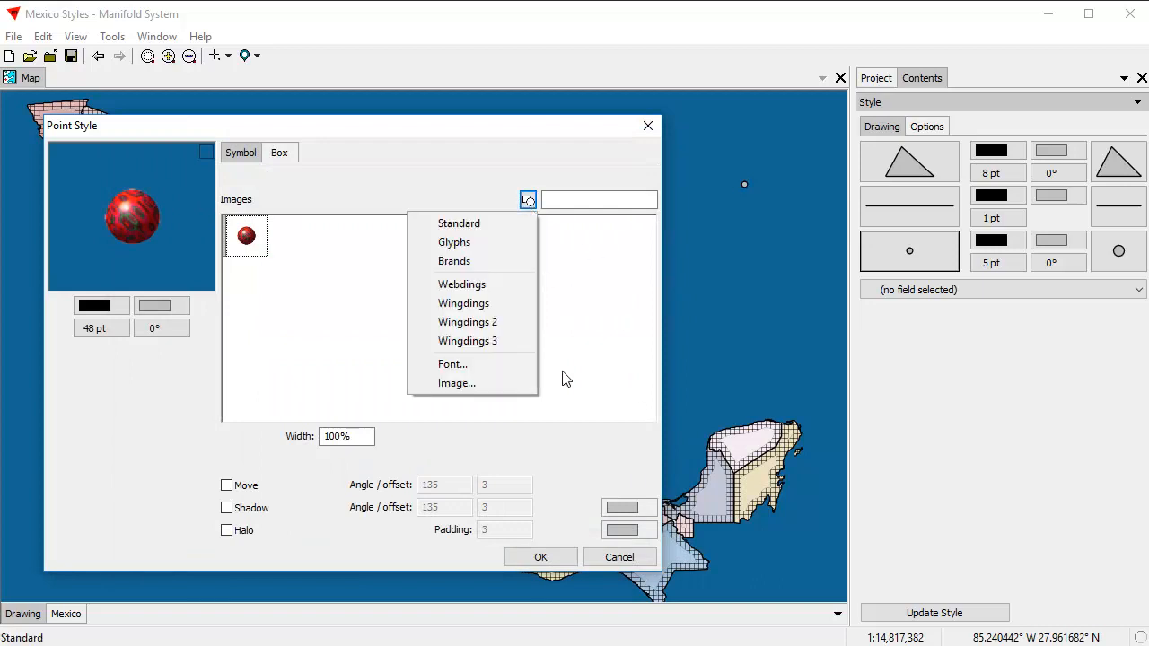
left_click(487, 384)
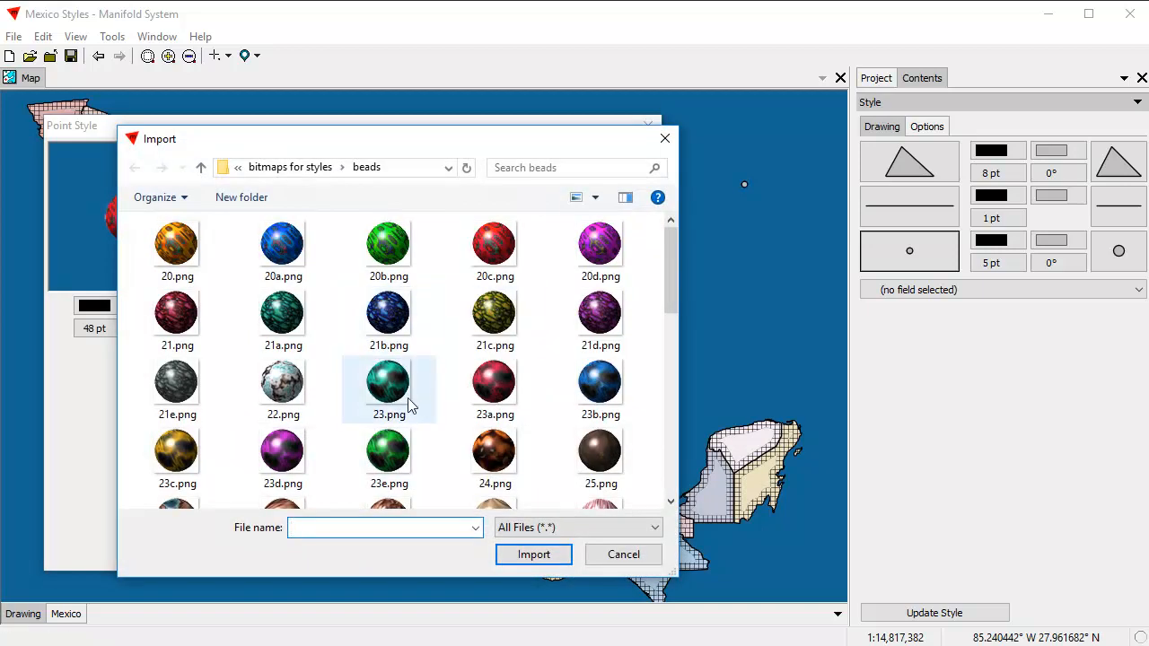
left_click(454, 350)
key("ctrl+a")
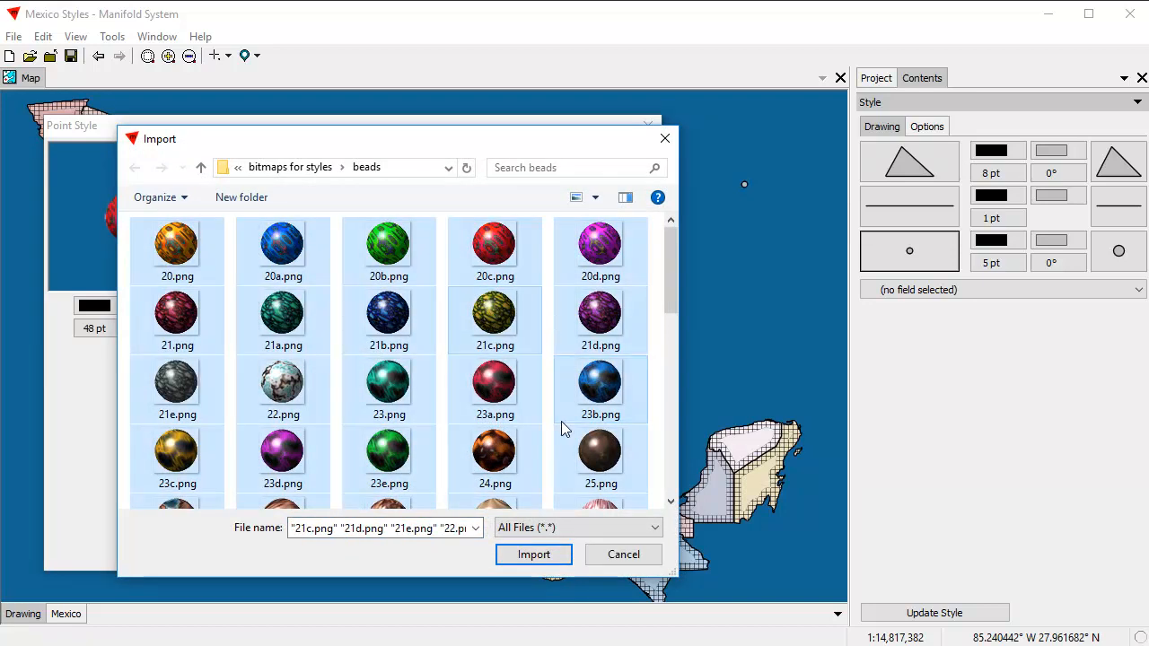
left_click(533, 554)
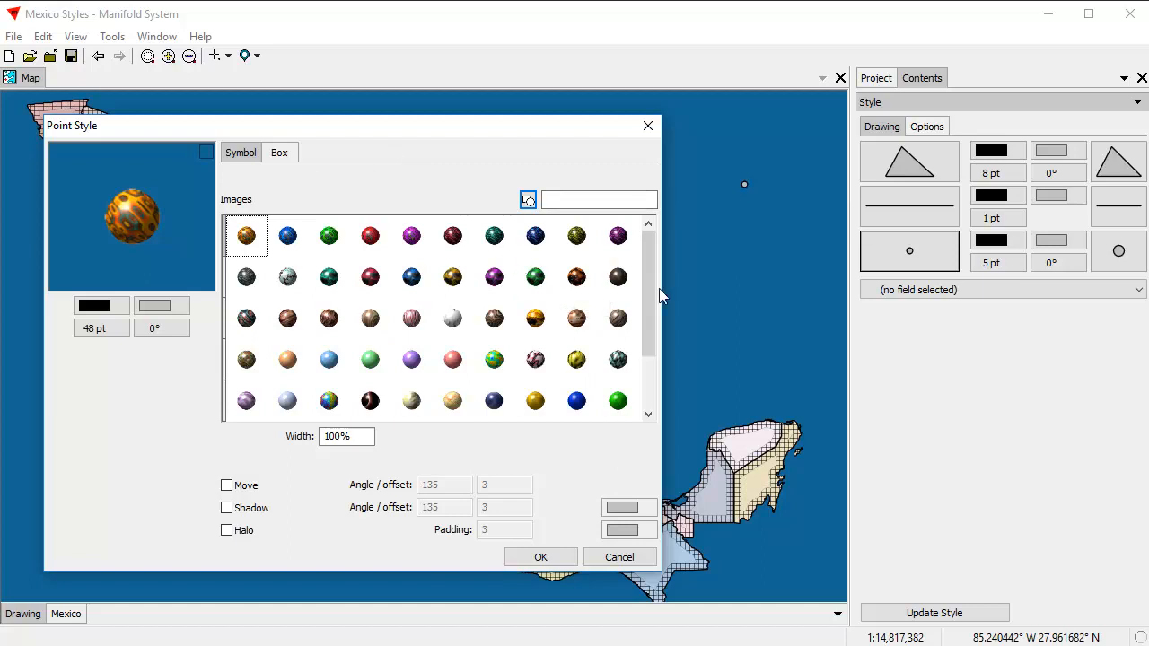
Preview a few bead images, choose the green bead in the first row and apply it to the points
left_click(287, 238)
left_click(329, 237)
left_click(369, 238)
left_click(337, 240)
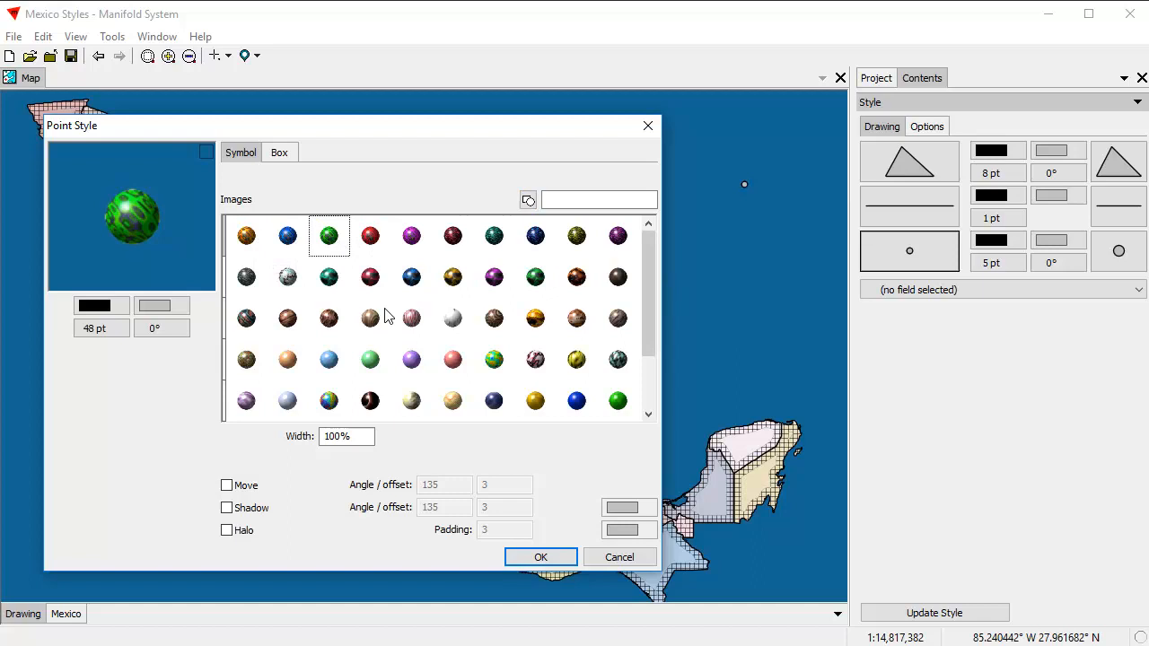
left_click(556, 557)
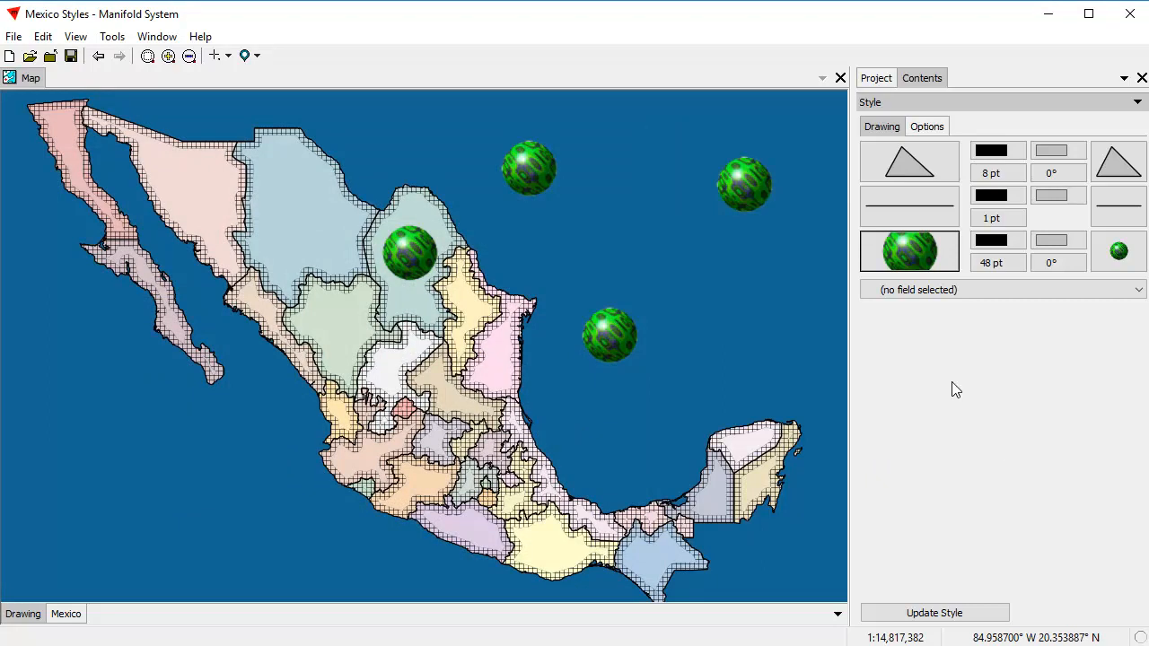
Set the size of the bead points to 32 pt
left_click(991, 263)
left_click(1028, 400)
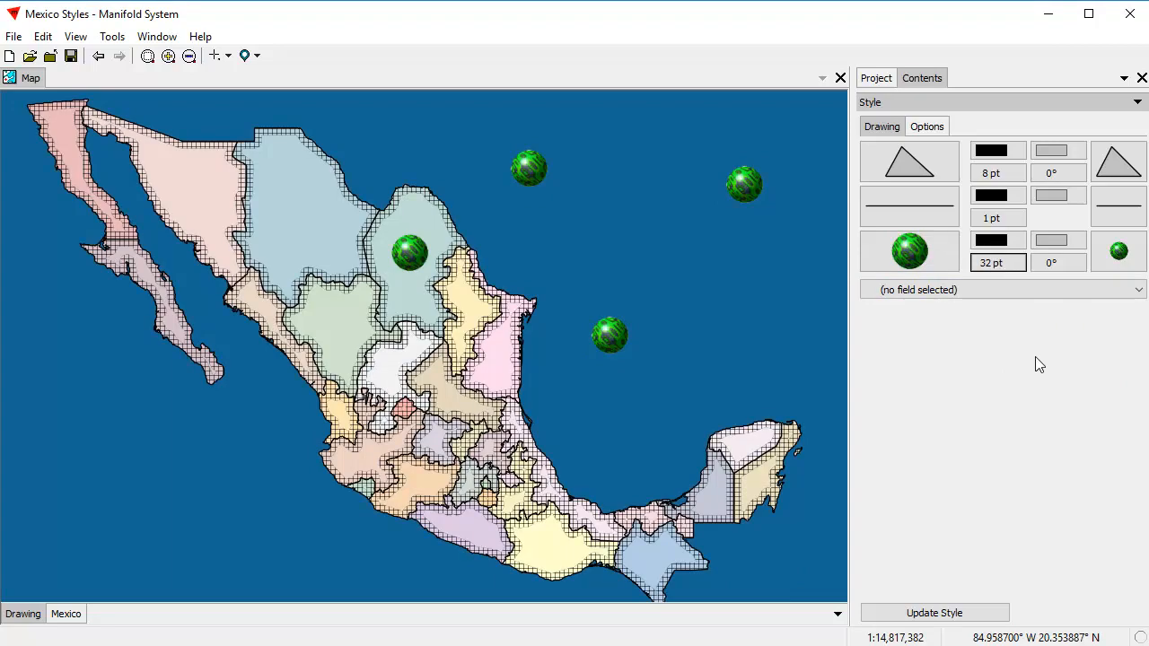
Vary the point symbol by the mfd_id field using equal intervals
left_click(1114, 263)
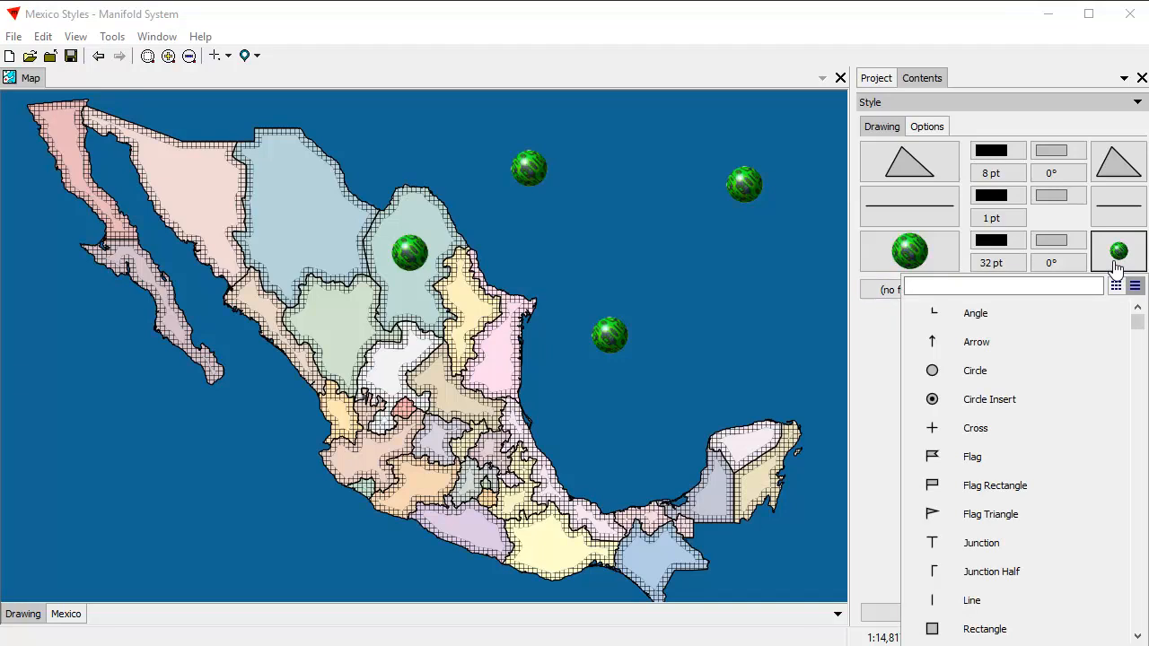
left_click(867, 339)
left_click(896, 294)
left_click(901, 323)
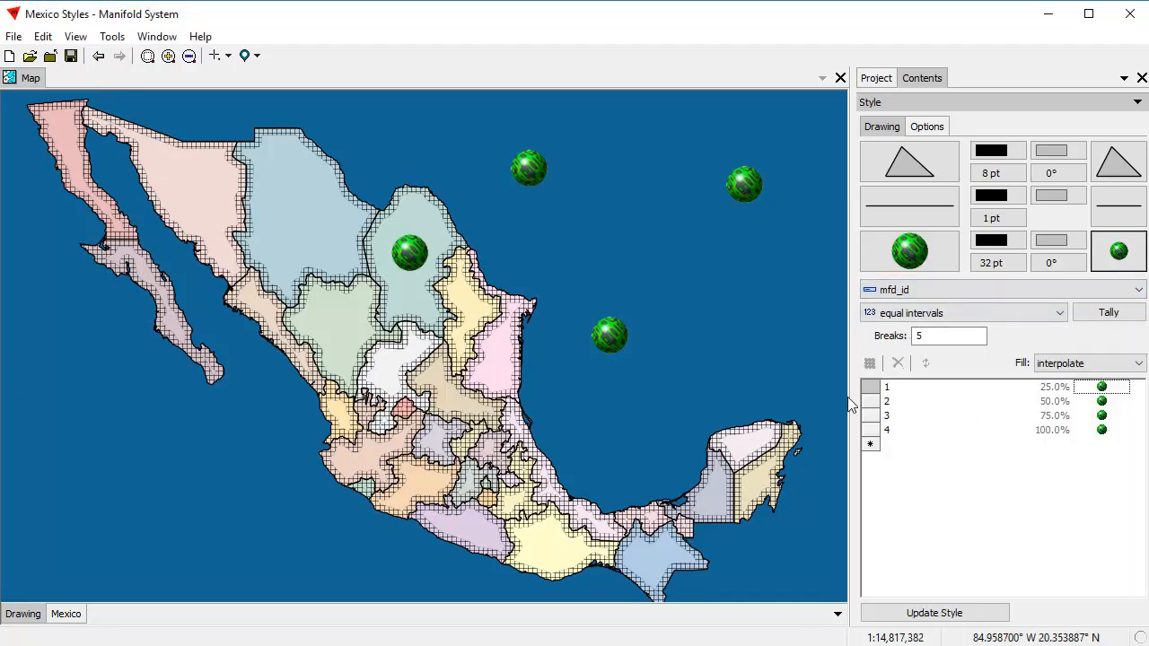
Import the blue bead image 20a.png from the beads folder as the point symbol for mfd_id value 2
left_click(1102, 401)
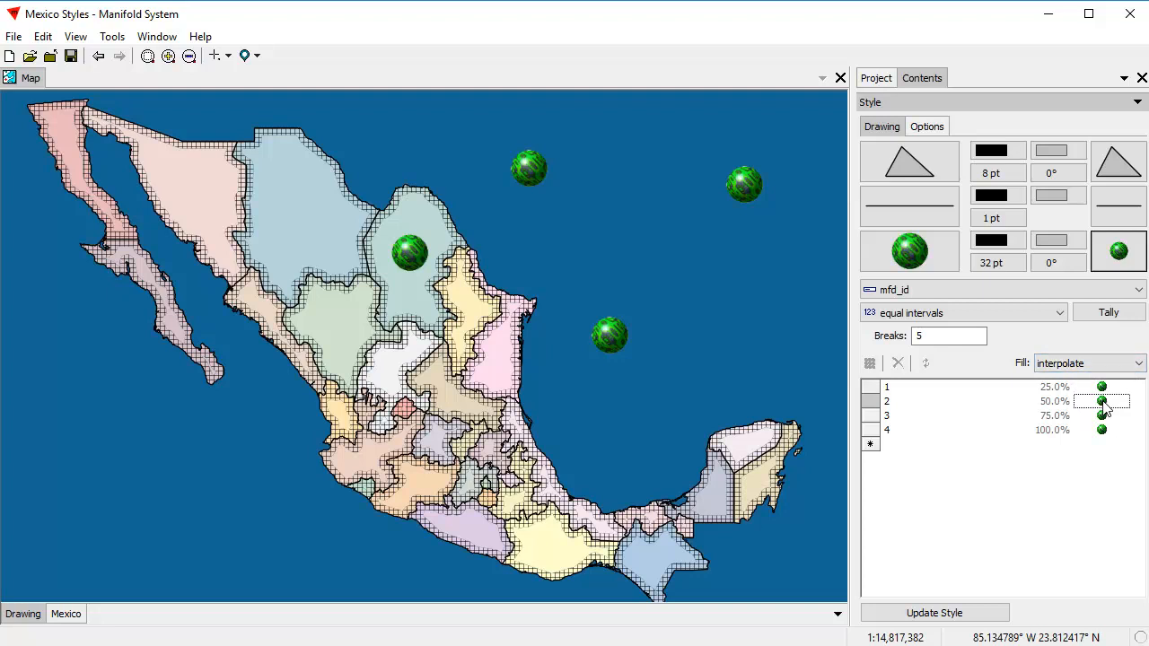
left_click(1104, 403)
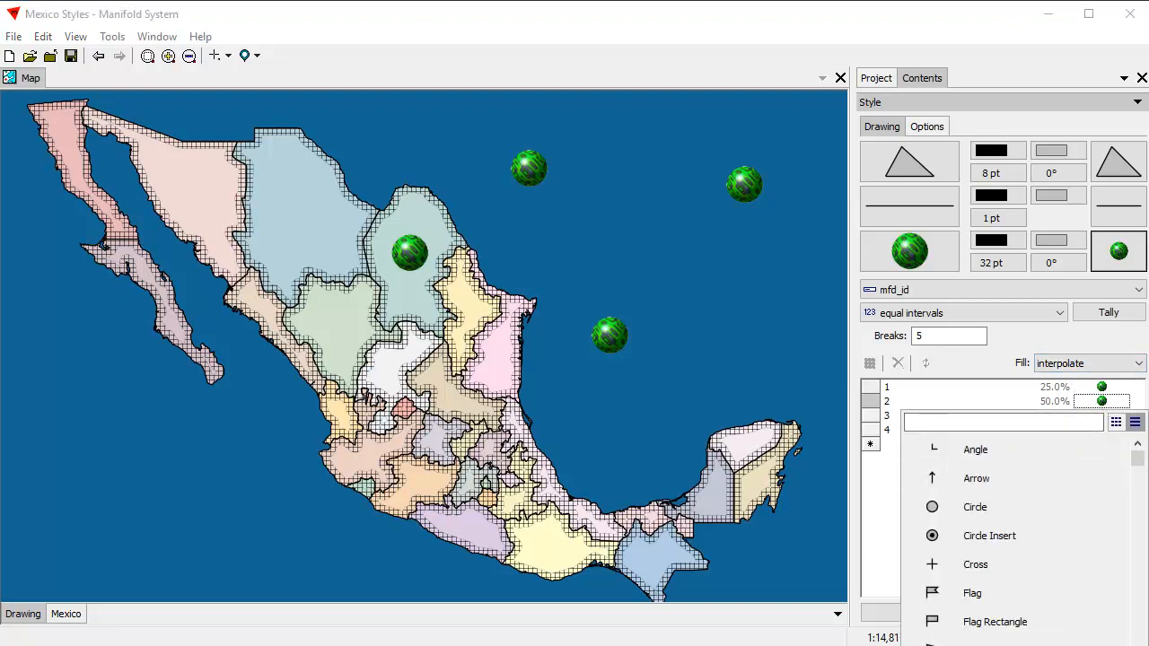
key("Escape")
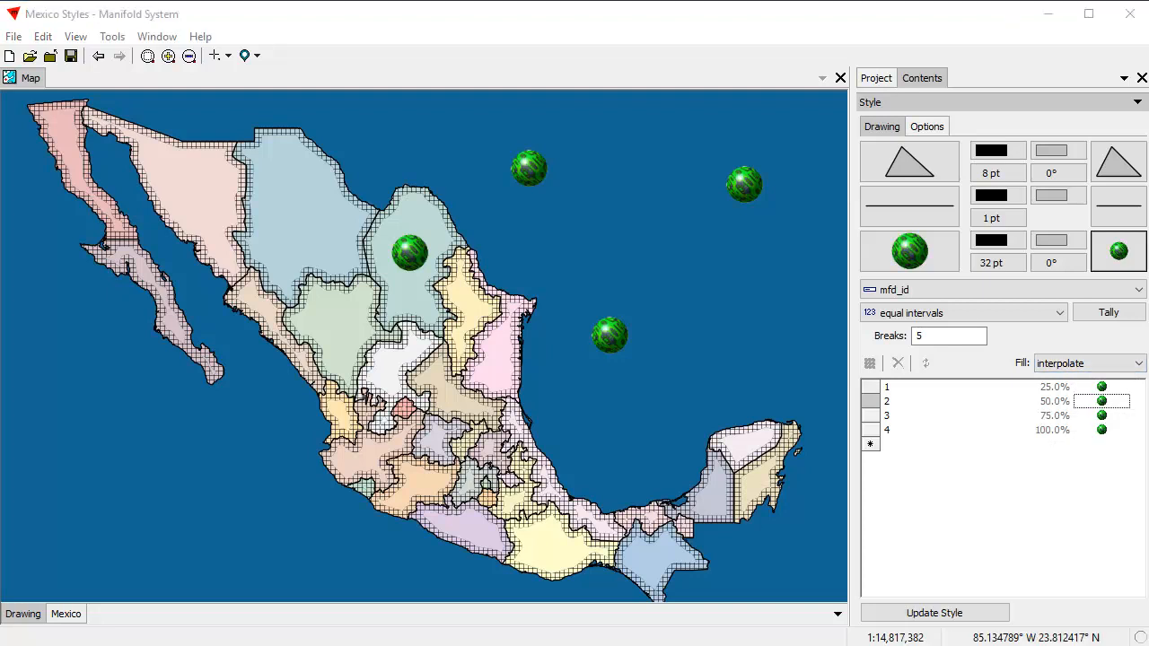
left_click(1102, 404)
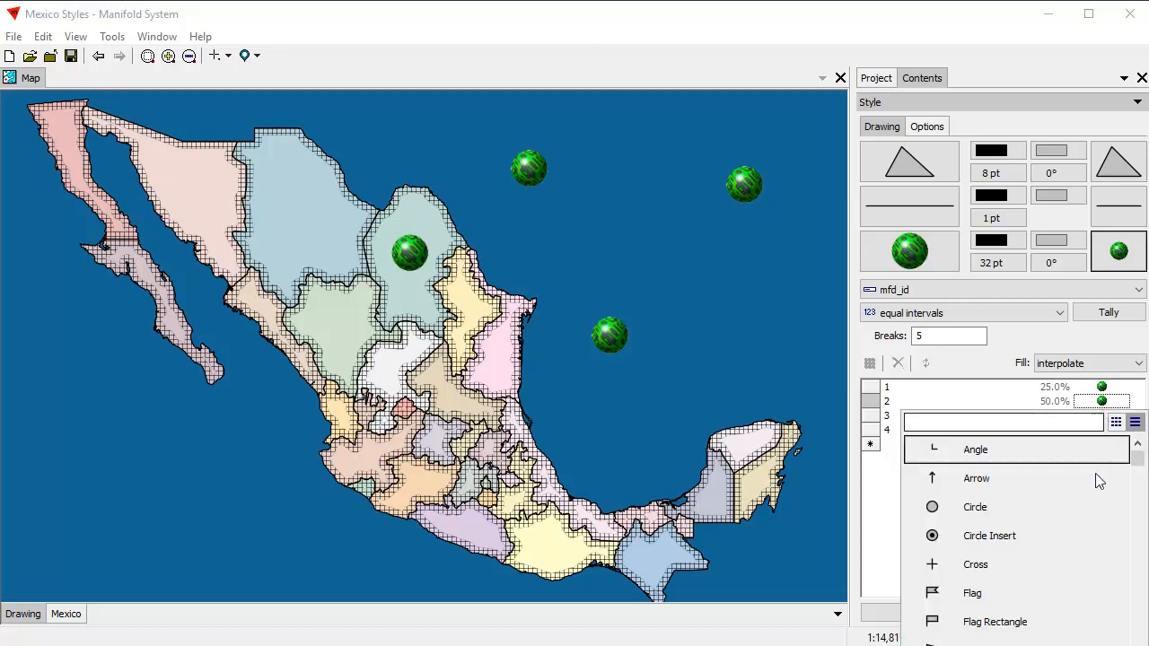
left_click(1136, 421)
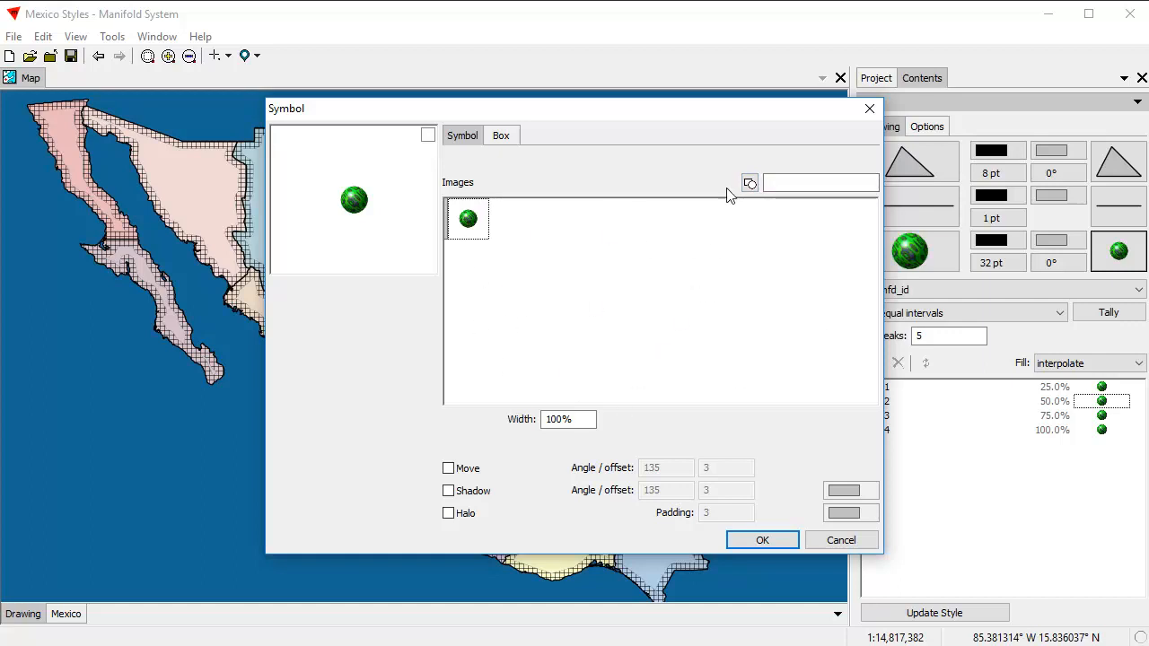
left_click(751, 183)
left_click(745, 367)
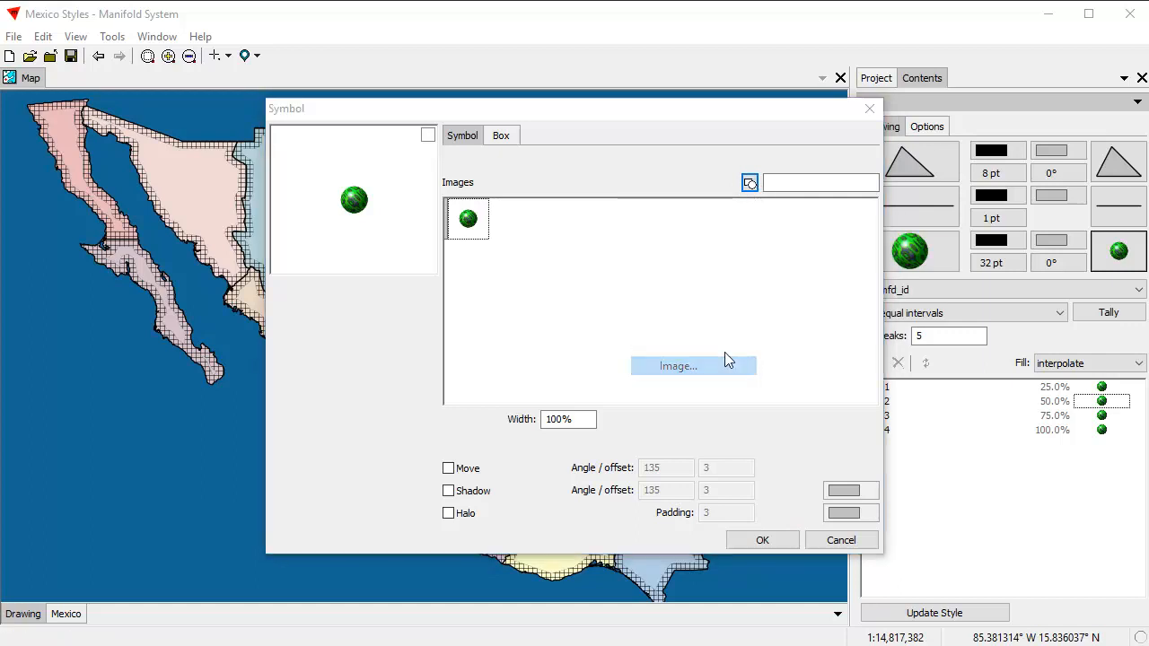
left_click(431, 239)
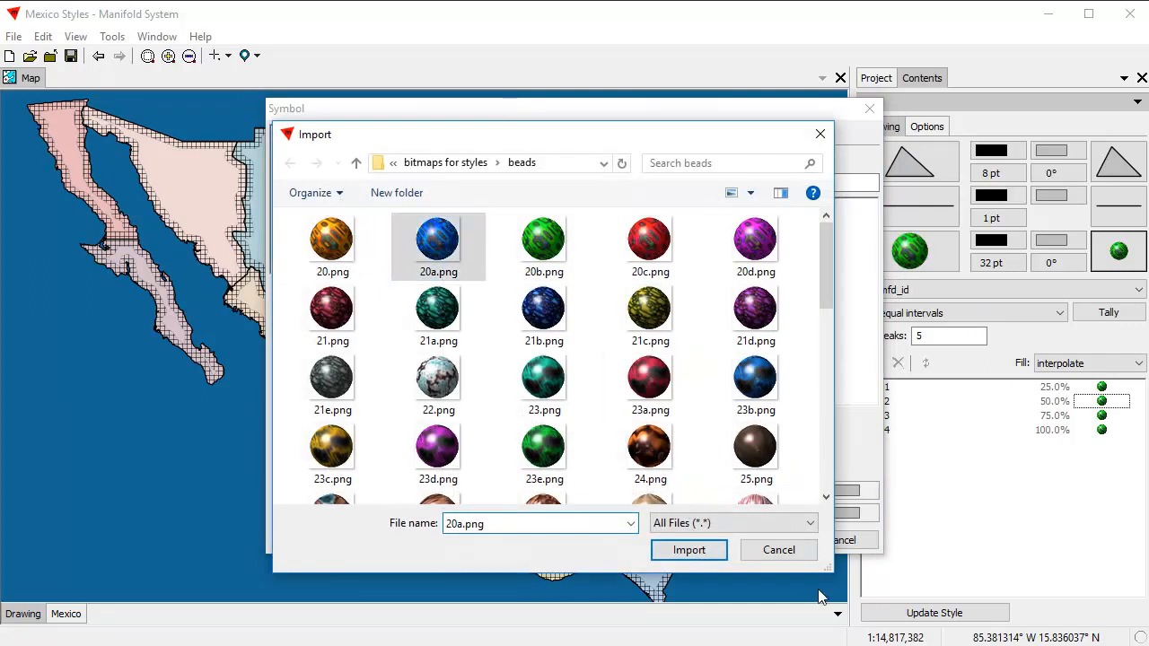
left_click(691, 551)
left_click(762, 540)
Import the orange bead image 20.png from the beads folder as the point symbol for mfd_id value 3
left_click(1102, 415)
double_click(1102, 418)
left_click(765, 223)
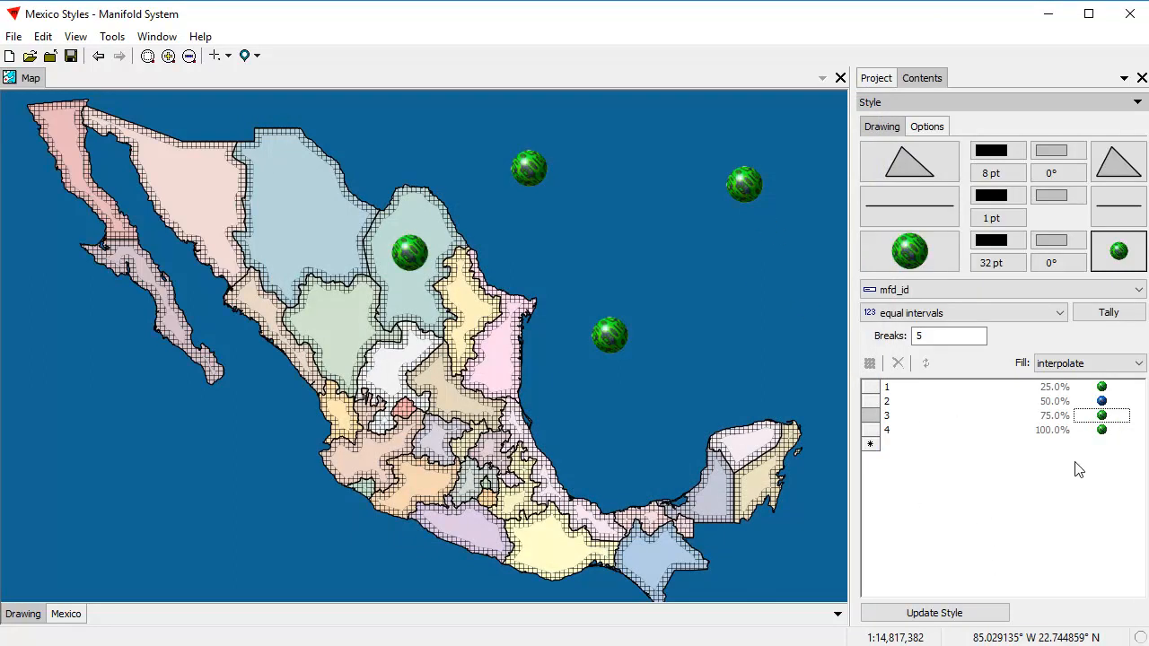
double_click(1099, 418)
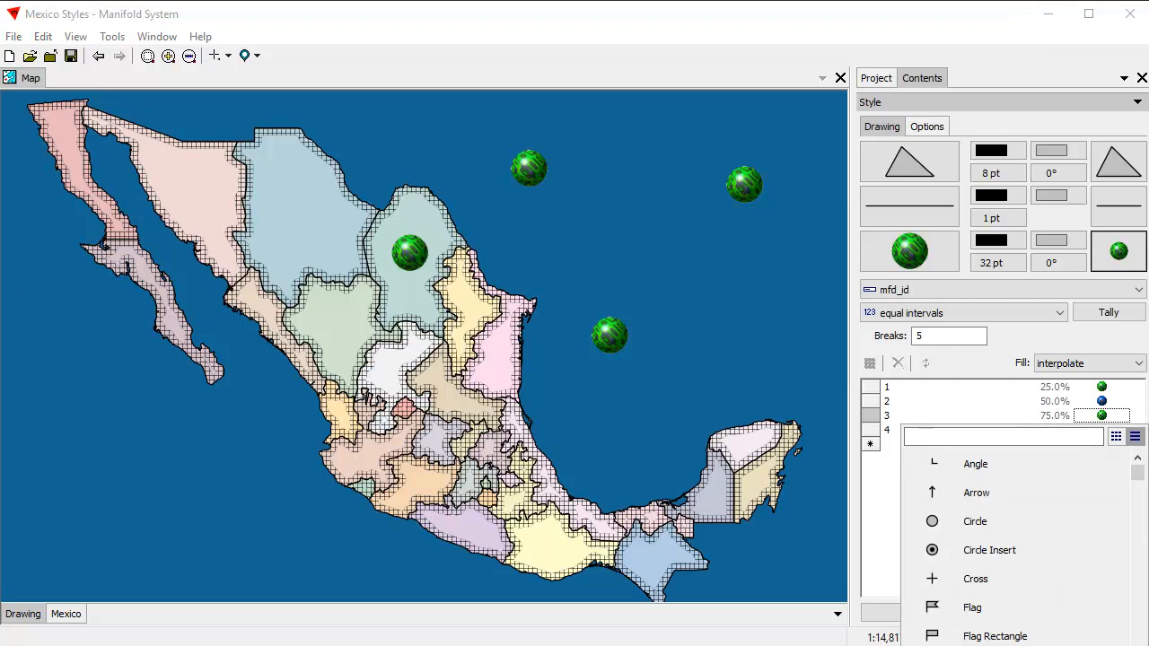
left_click(1032, 644)
left_click(749, 184)
left_click(707, 368)
left_click(357, 265)
left_click(690, 549)
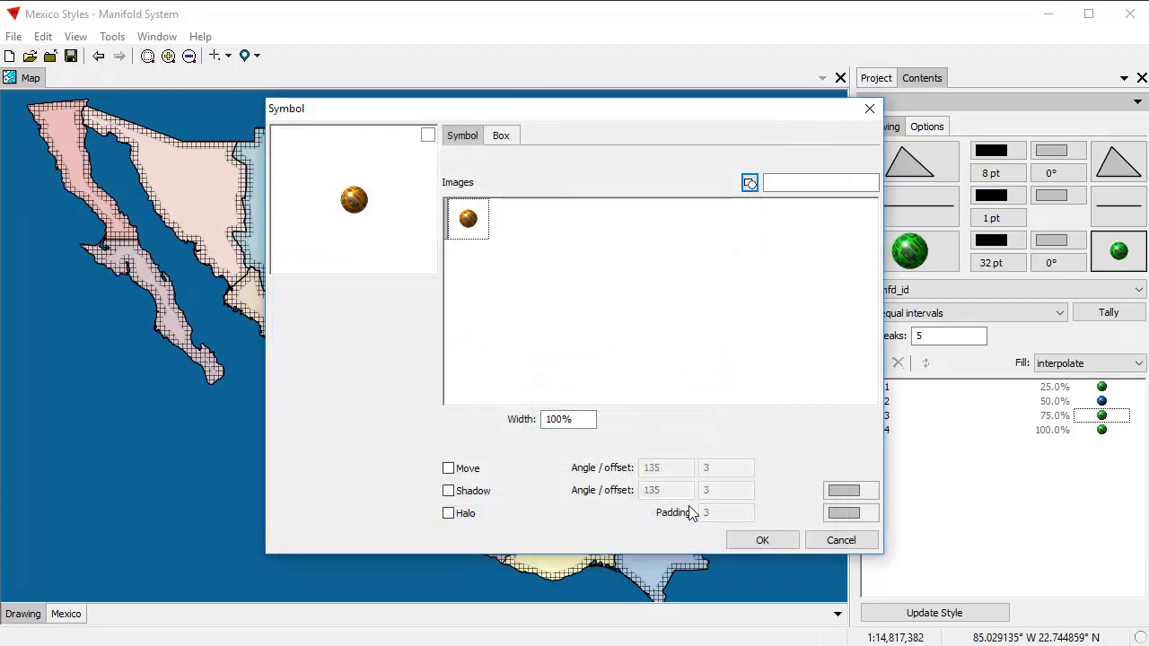
left_click(759, 540)
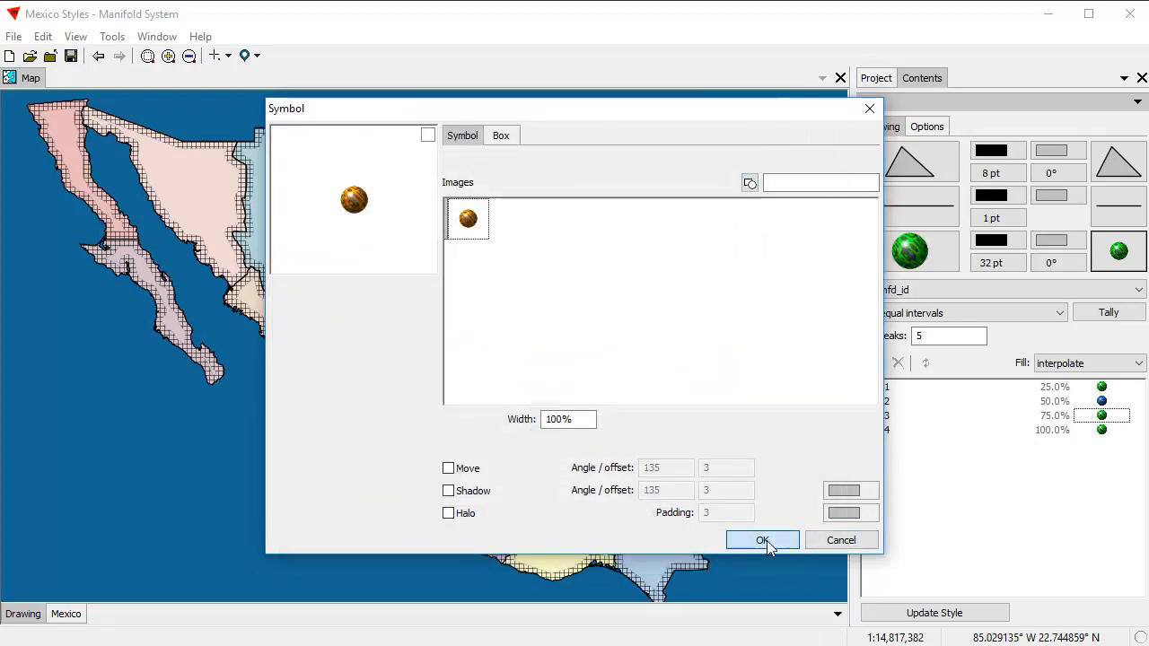
Import the red bead image 20c.png as the point symbol for mfd_id value 4 and update the drawing's style
double_click(1104, 428)
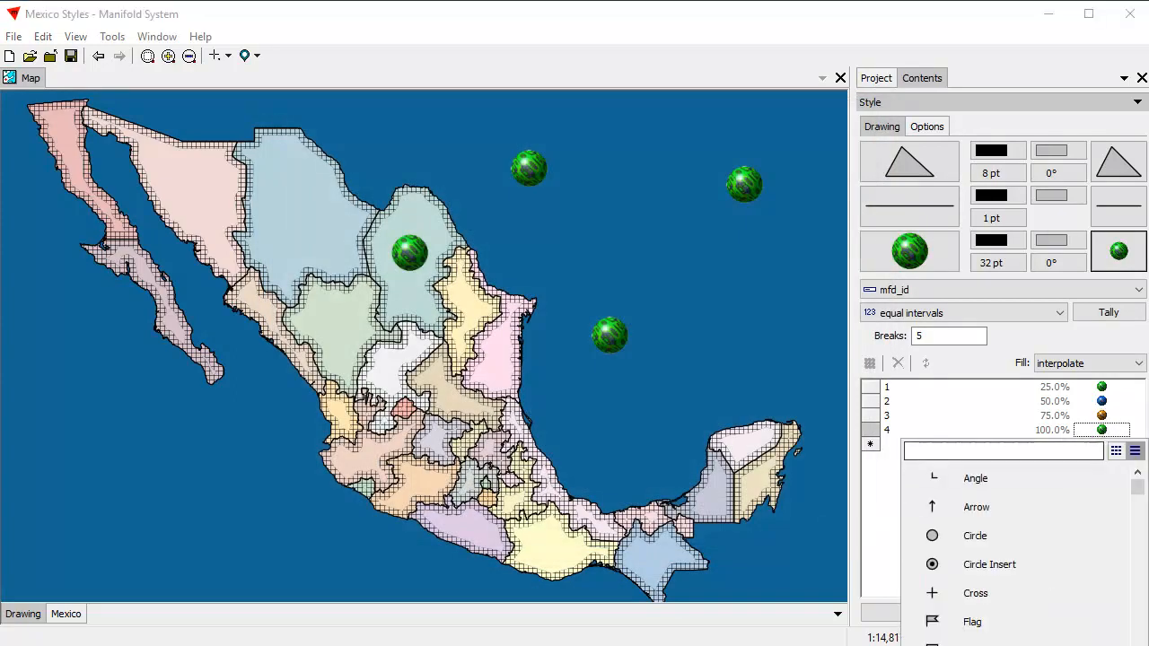
left_click(928, 643)
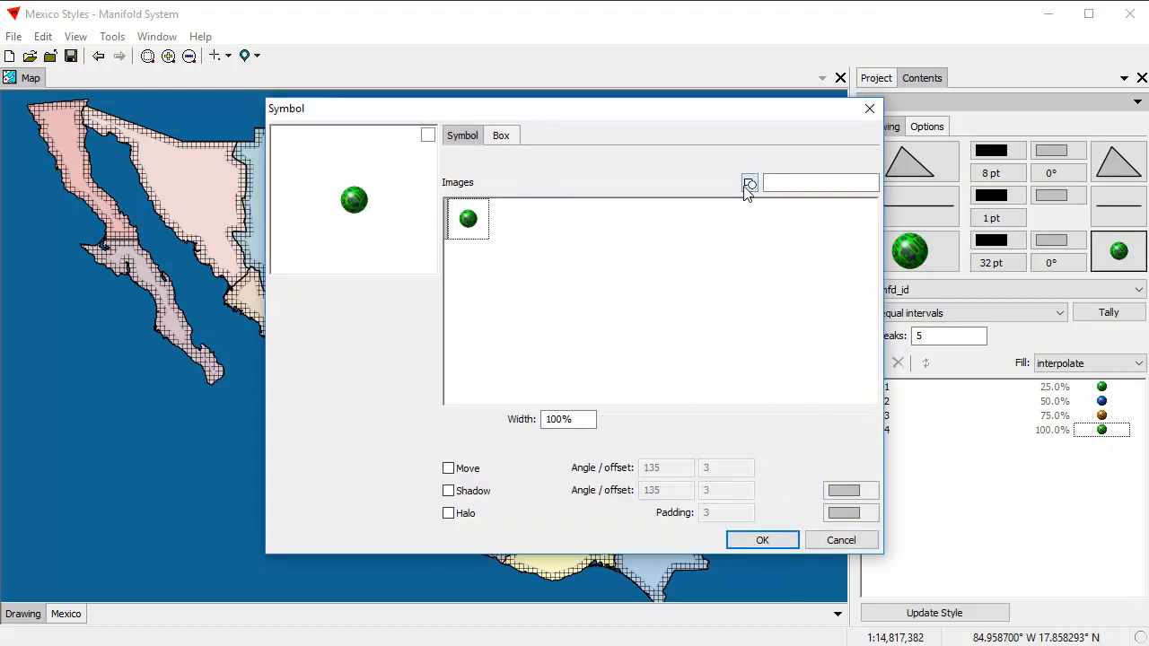
left_click(749, 186)
left_click(691, 366)
left_click(649, 241)
left_click(688, 549)
left_click(762, 539)
left_click(931, 614)
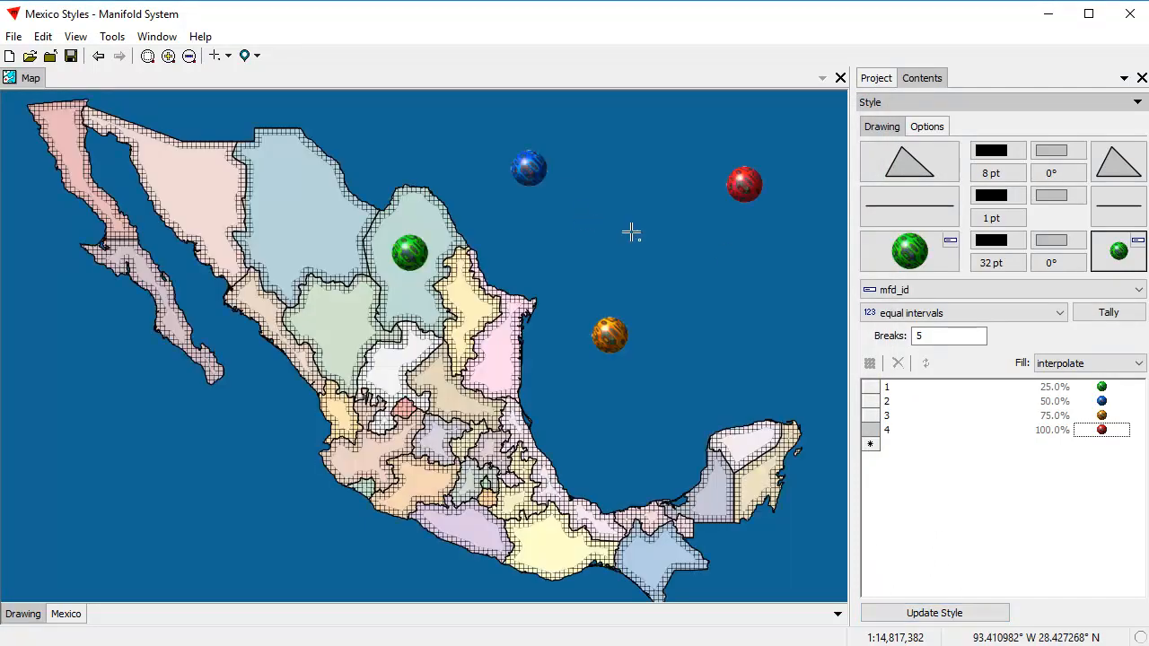
Vary the point size by the mfd_id field and set the size for value 1 to 48 pt
left_click(997, 262)
left_click(1141, 467)
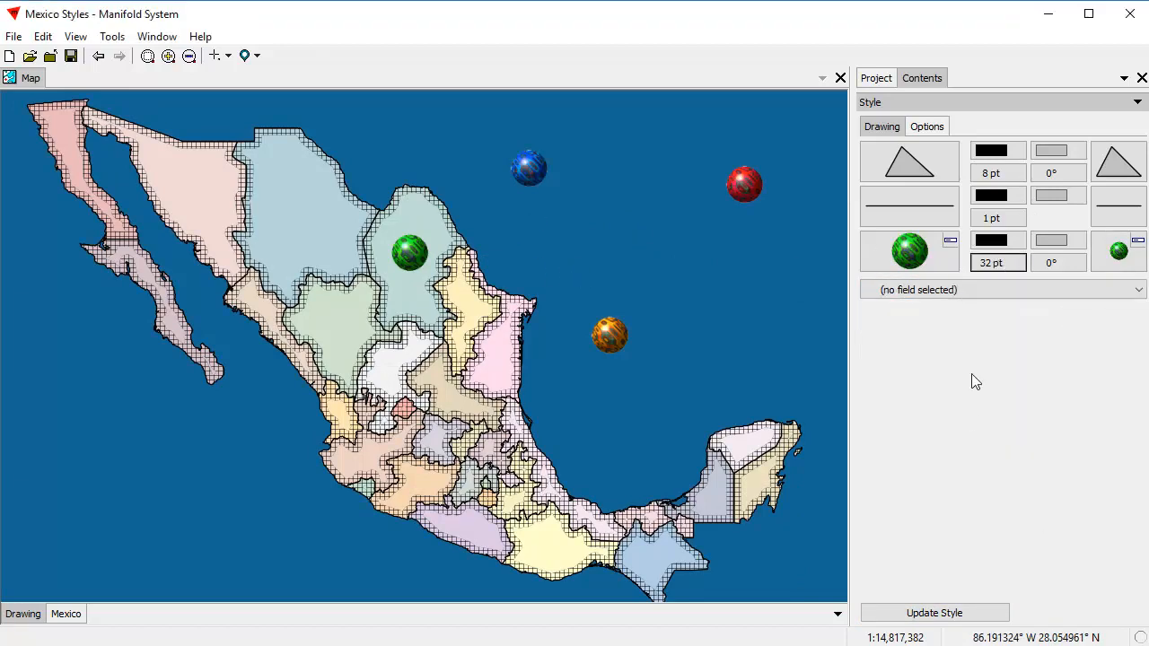
left_click(953, 290)
left_click(921, 323)
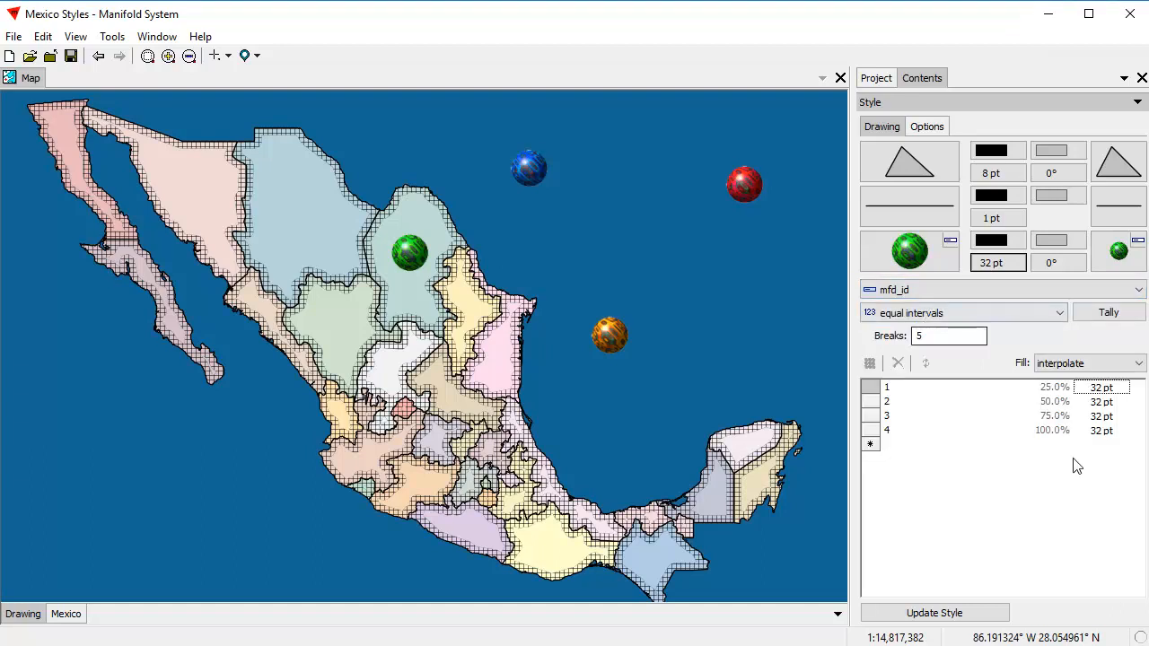
left_click(1106, 392)
left_click(982, 544)
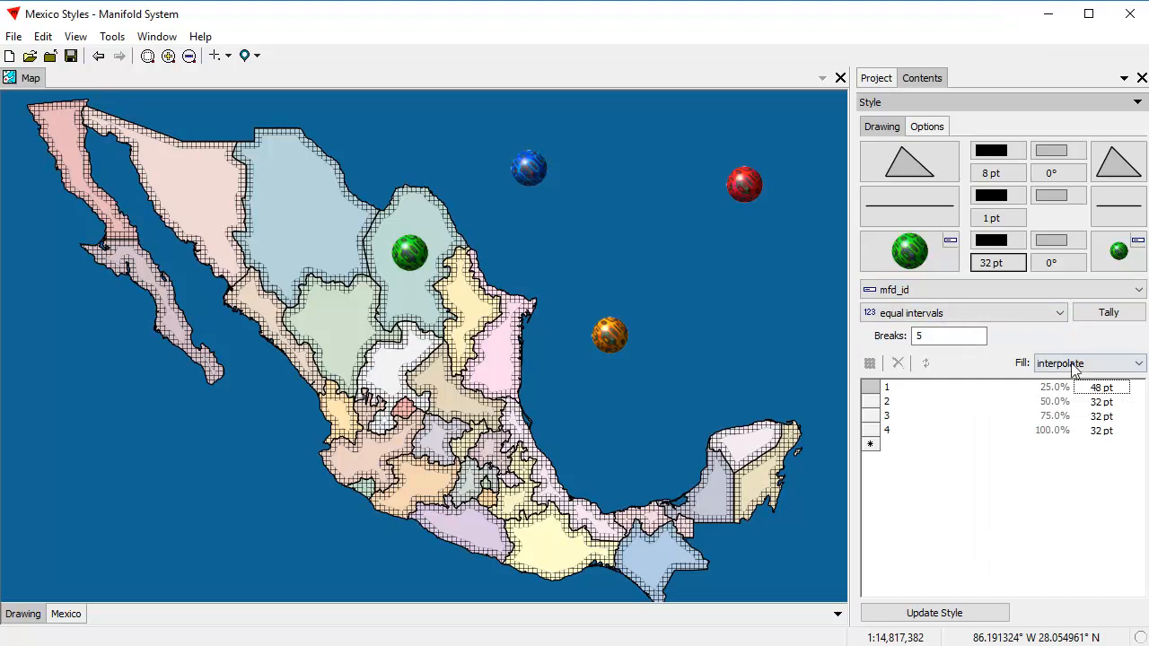
Set the point size to 24 pt for value 3 and 18 pt for value 4, and update the style
left_click(1107, 417)
left_click(1118, 531)
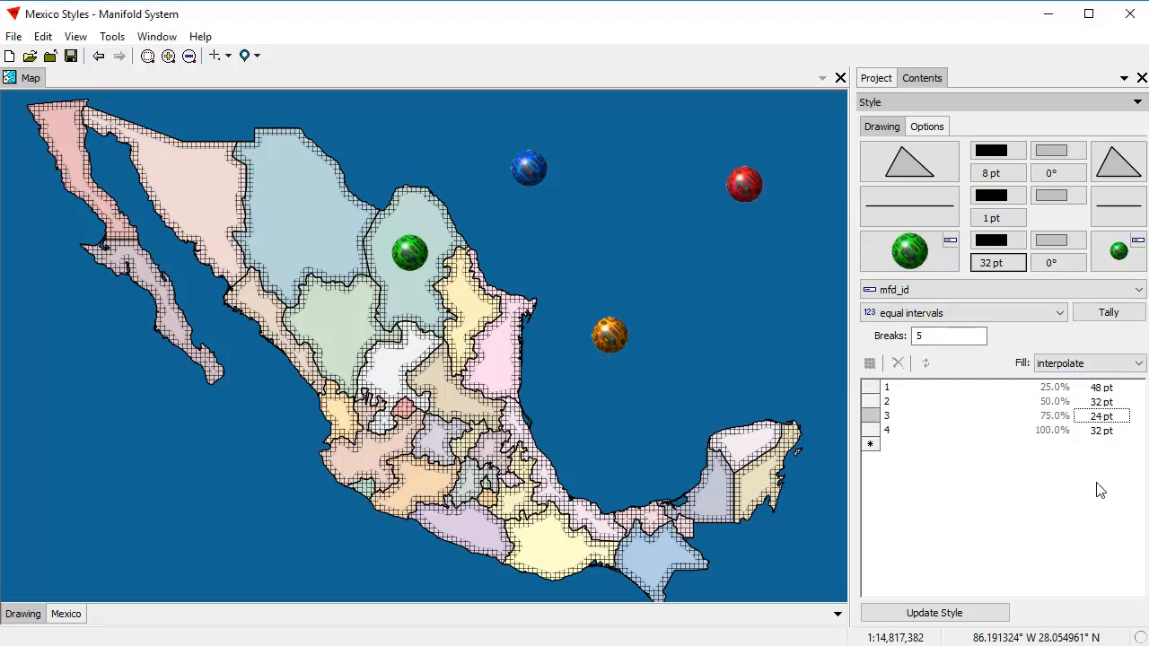
left_click(1102, 432)
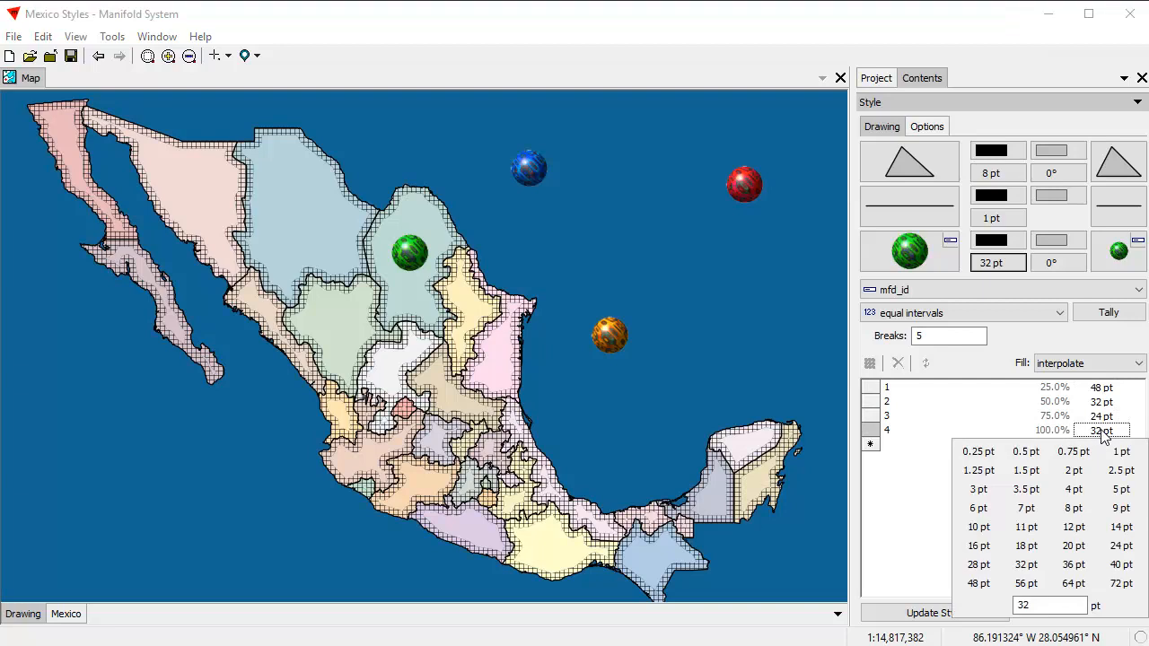
left_click(1029, 545)
left_click(953, 614)
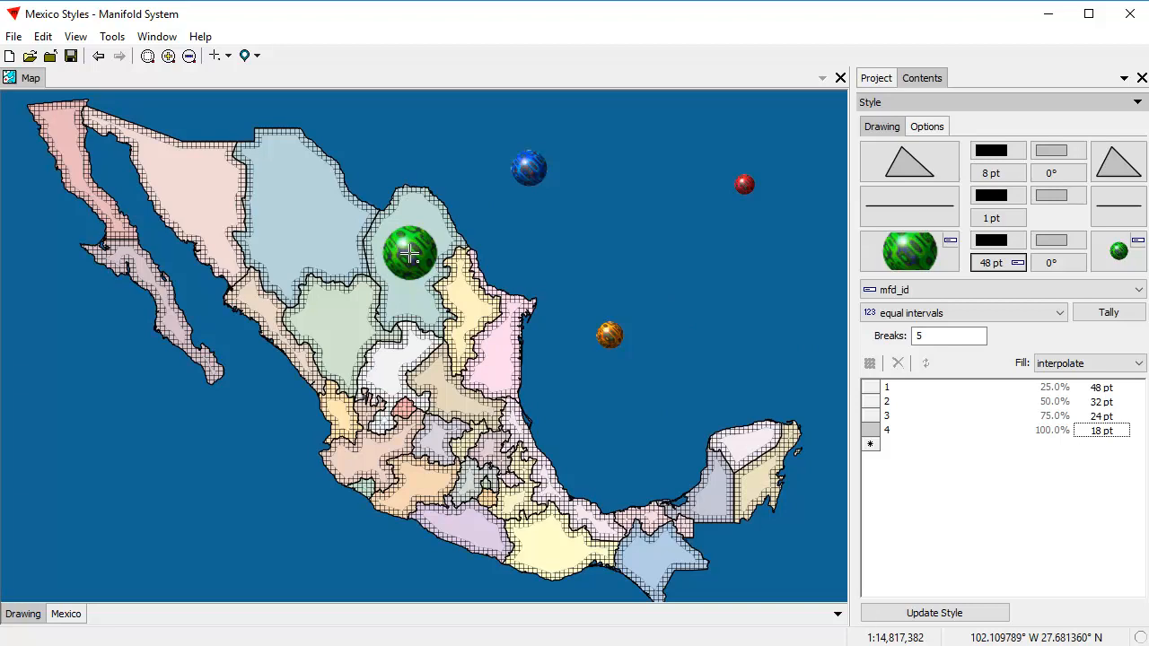
Move the green bead point into the sea off Mexico's west coast and the blue bead point onto the country's northern border, updating each record
left_click(216, 59)
left_click(217, 79)
left_click_drag(411, 253, 422, 264)
left_click(422, 265, "alt")
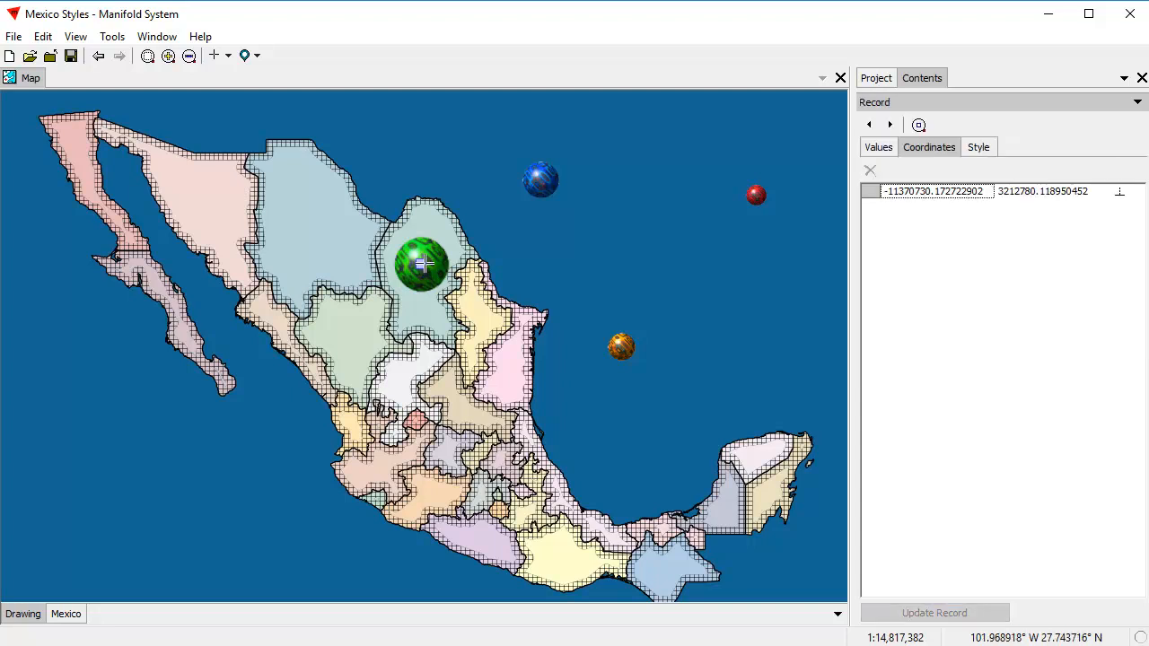
left_click_drag(604, 428, 587, 391)
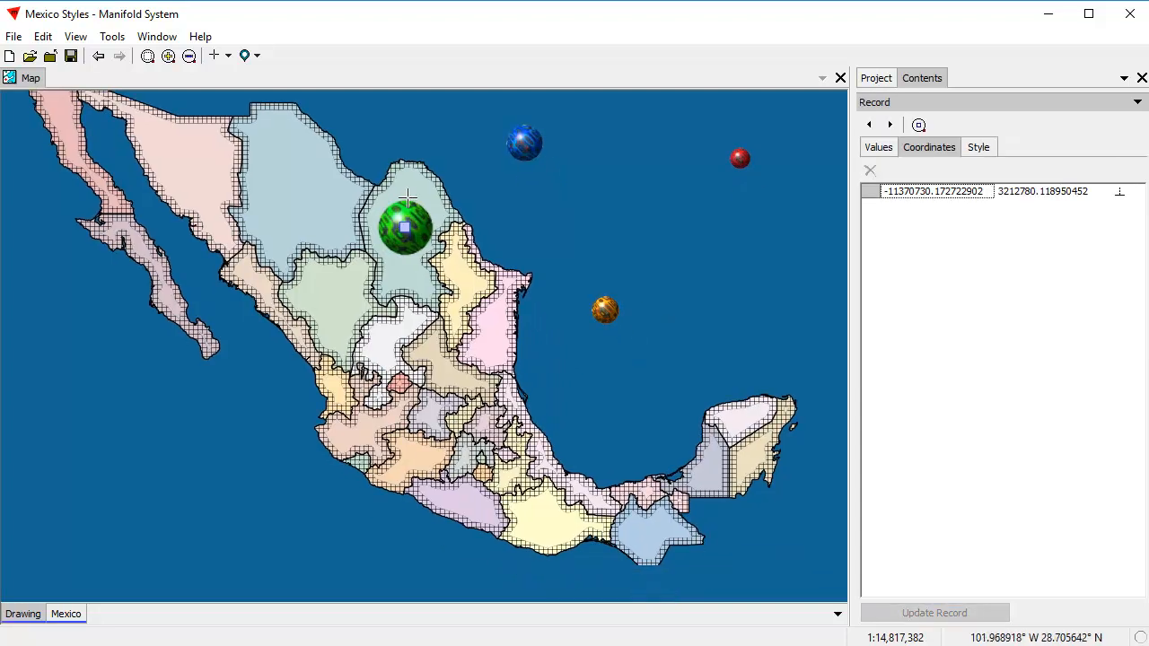
left_click_drag(408, 229, 360, 367)
left_click_drag(273, 400, 272, 399)
left_click(922, 613)
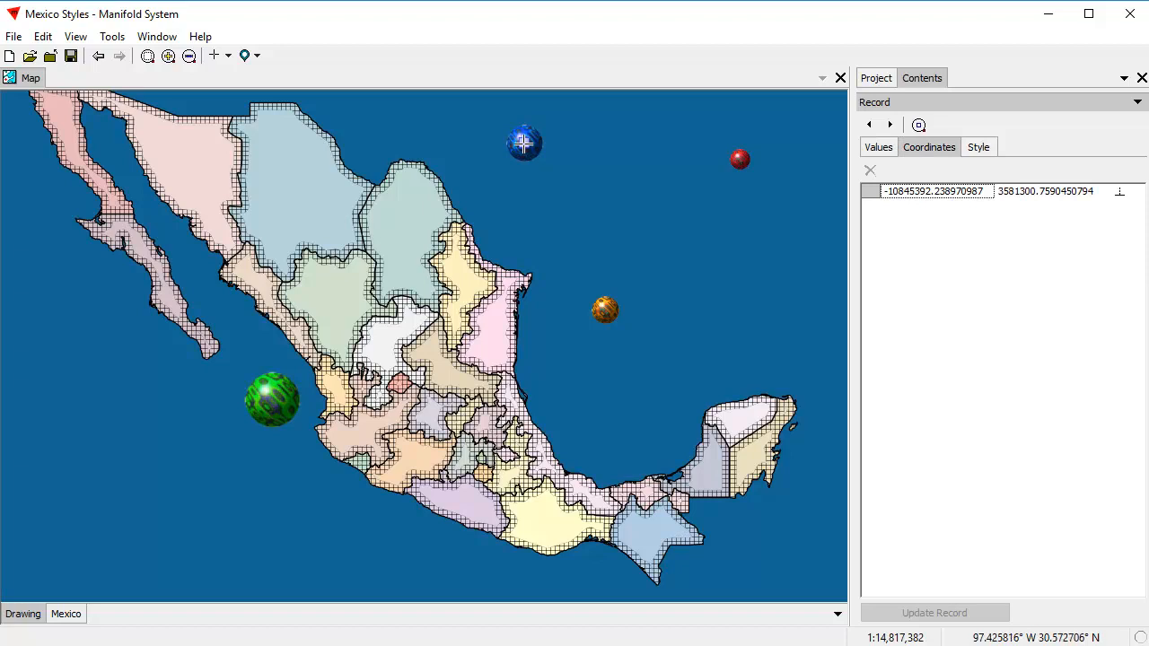
left_click(442, 207)
left_click(1003, 614)
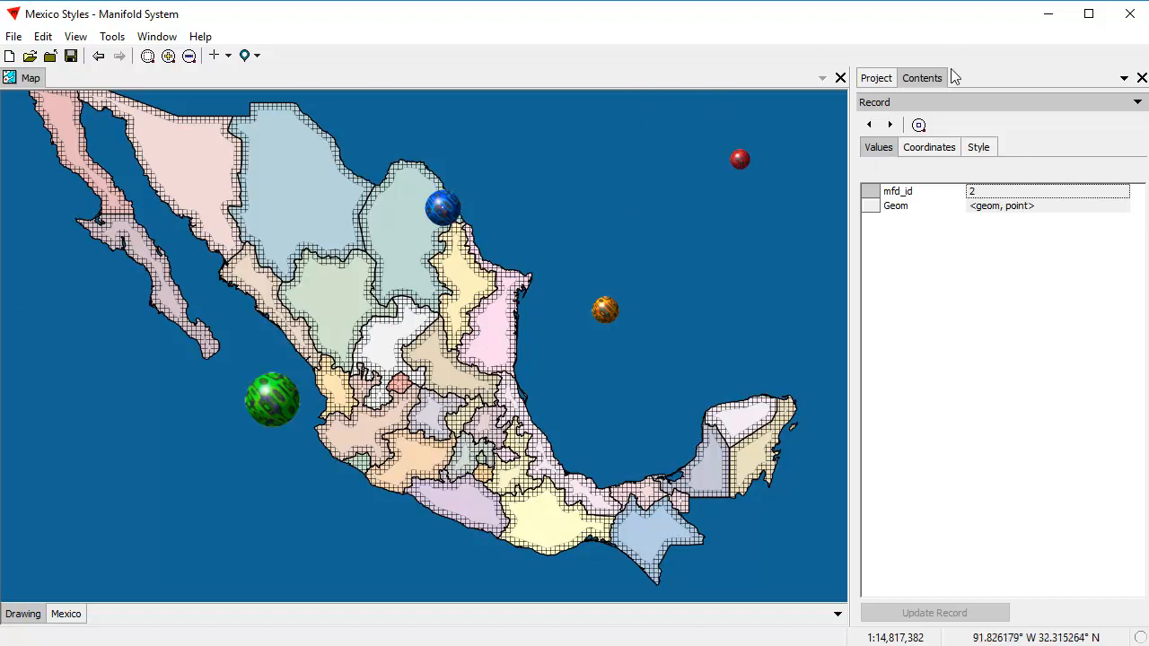
Add a style override field named Style to the points drawing, enable style overrides with it and update the options
left_click(920, 106)
left_click(917, 200)
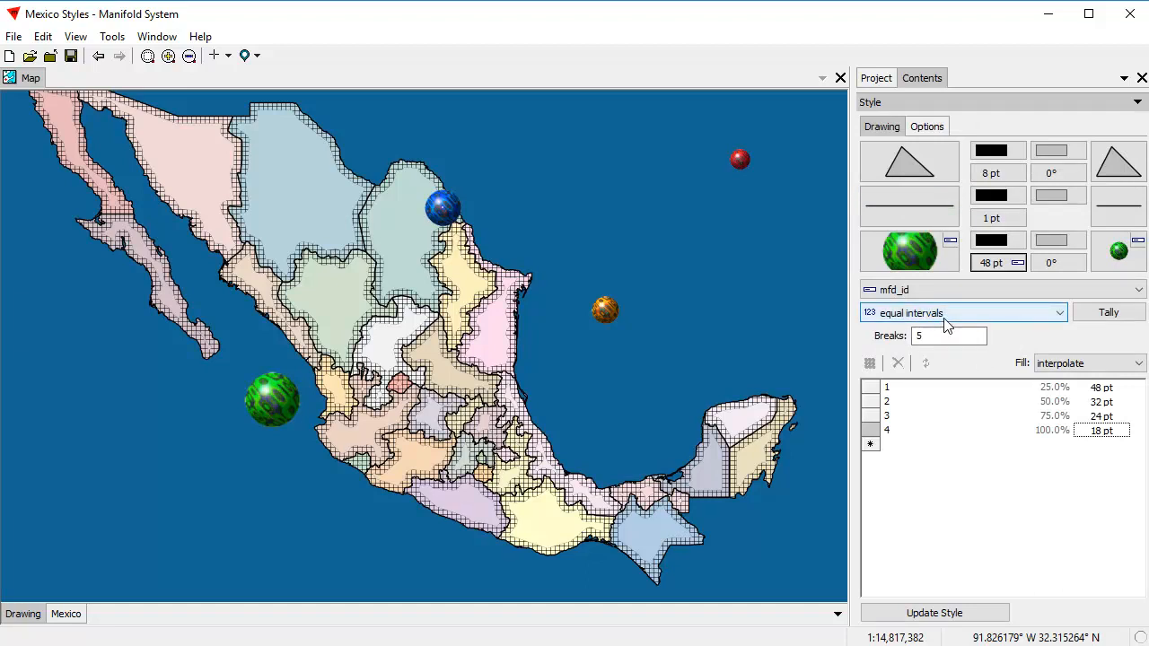
left_click(924, 126)
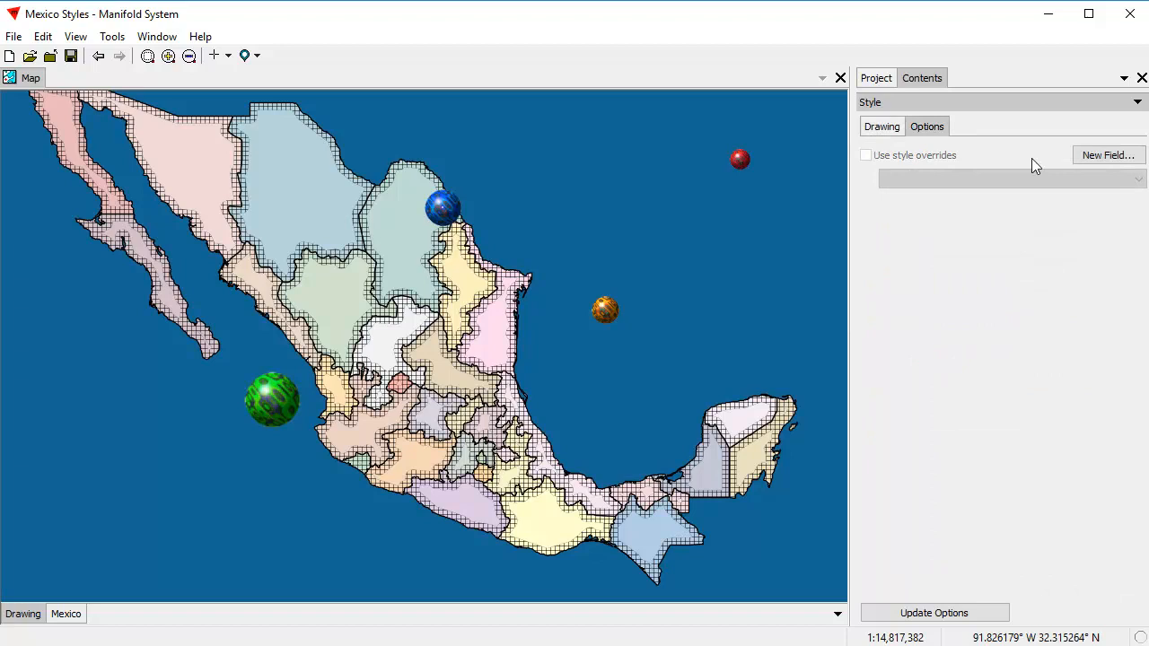
left_click(1107, 155)
left_click(599, 361)
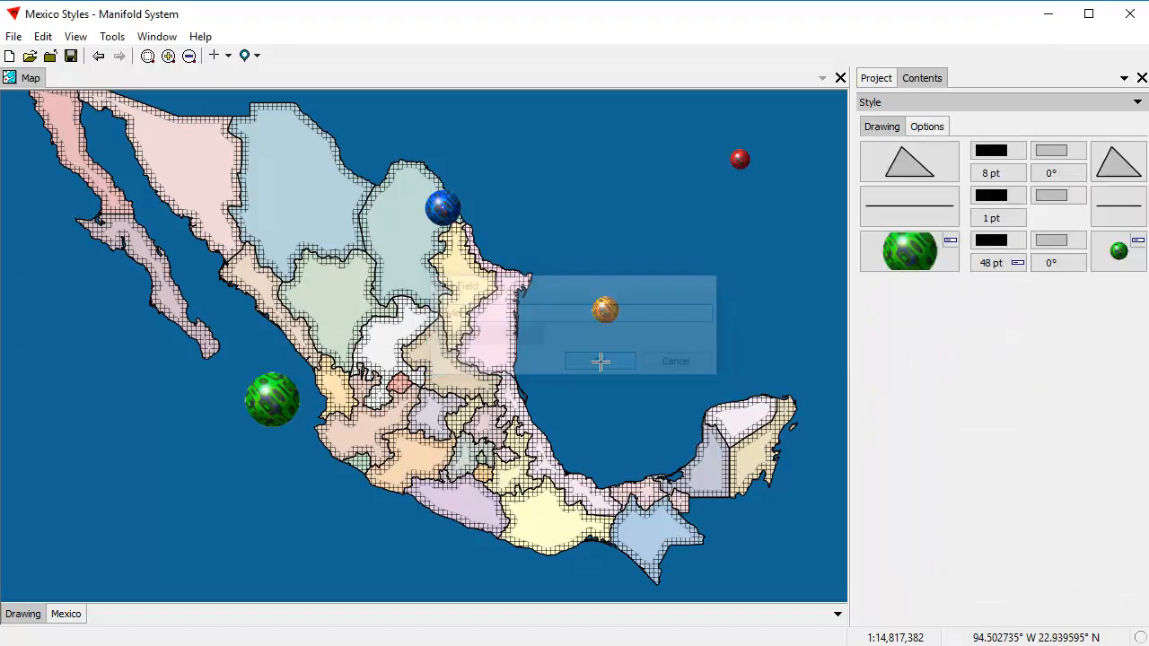
left_click(928, 126)
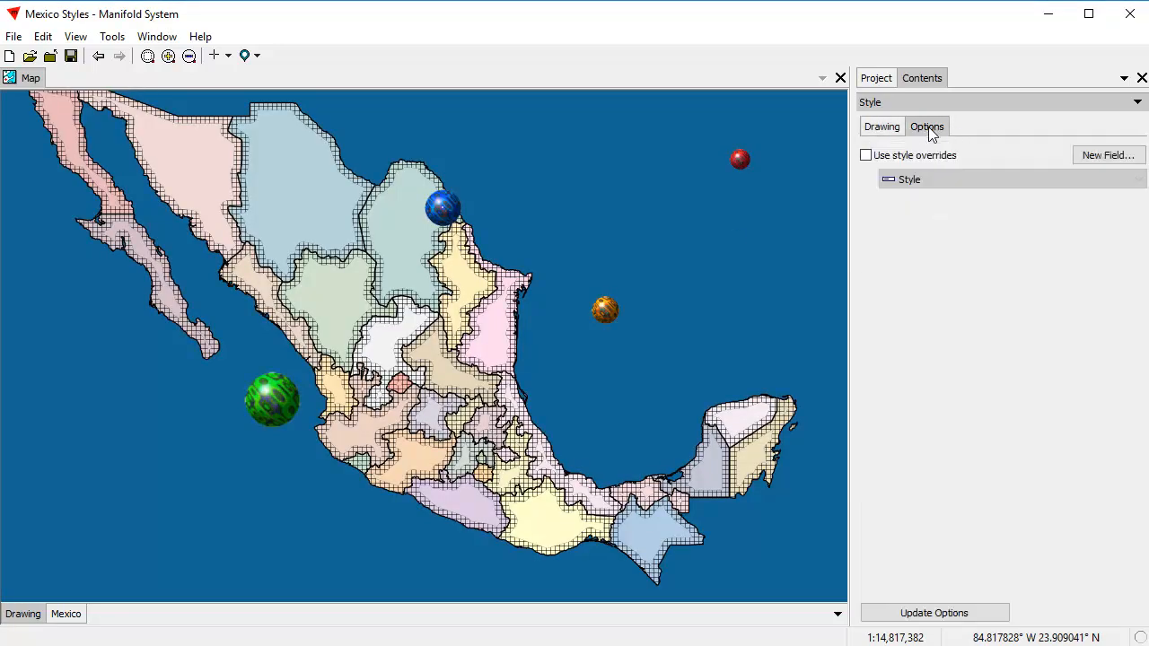
left_click(866, 156)
left_click(980, 617)
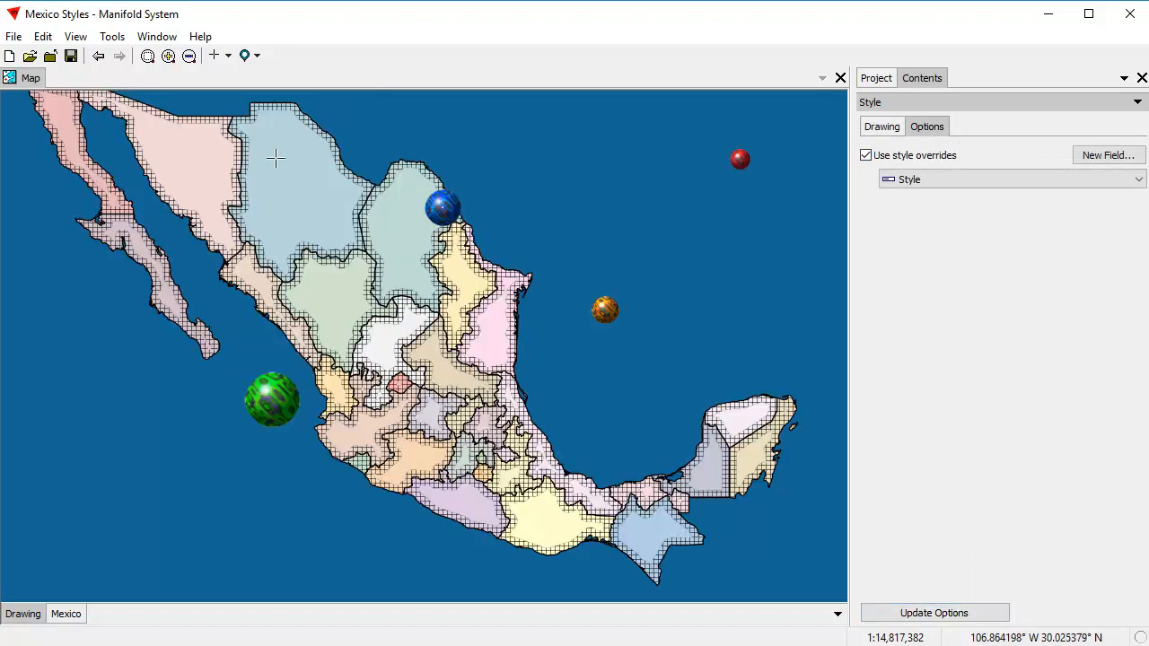
Override the symbol of the orange bead point in the eastern sea with the imported image carthusian.png from the images folder
left_click(605, 309)
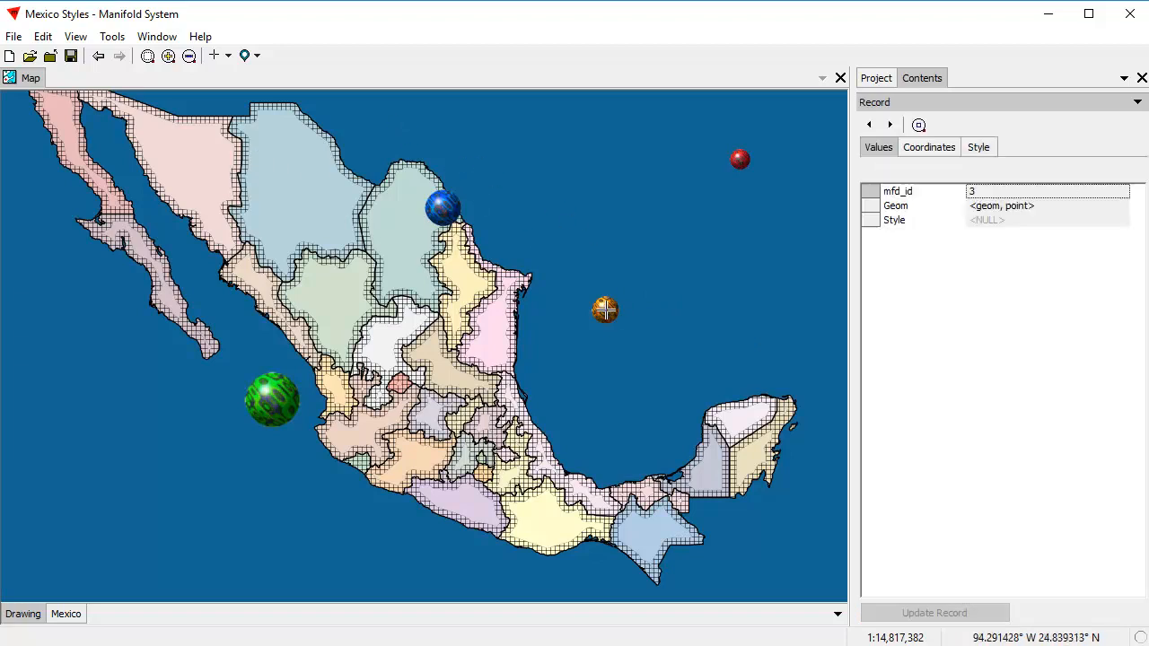
left_click(986, 149)
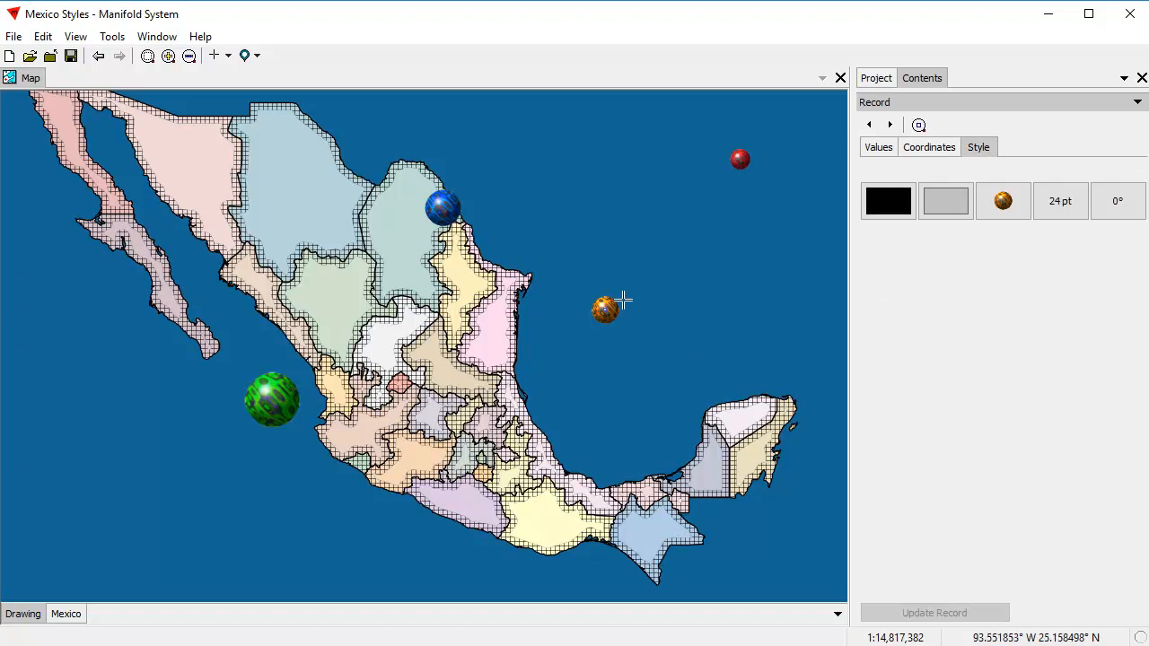
left_click(1013, 223)
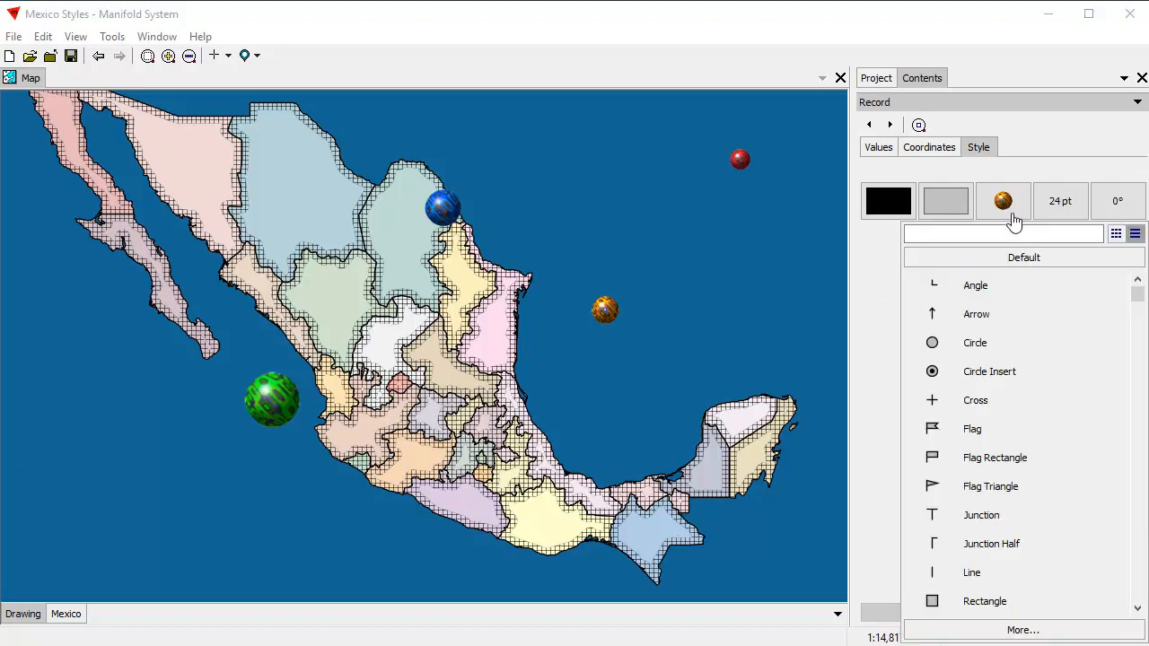
left_click(1029, 628)
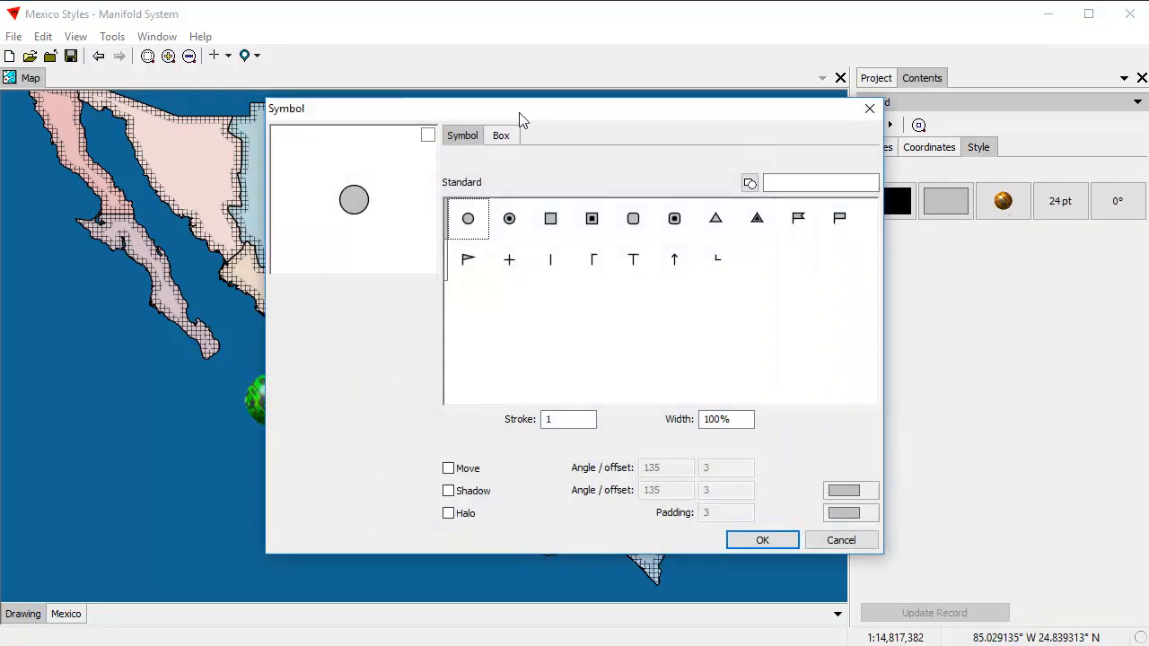
left_click(749, 184)
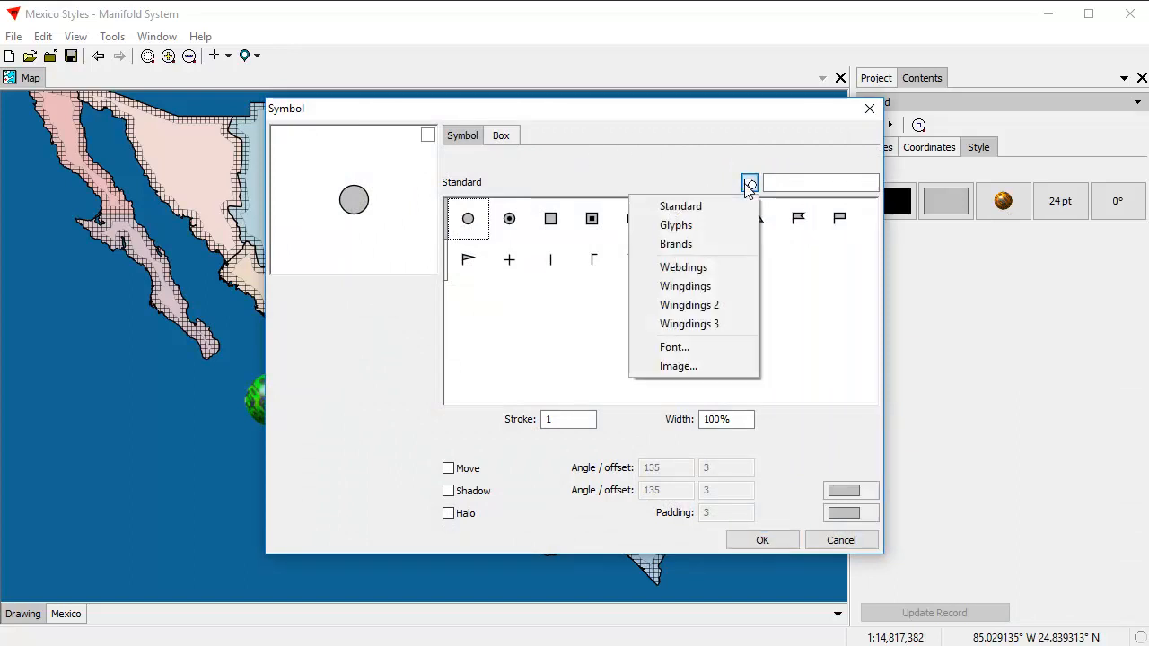
left_click(685, 368)
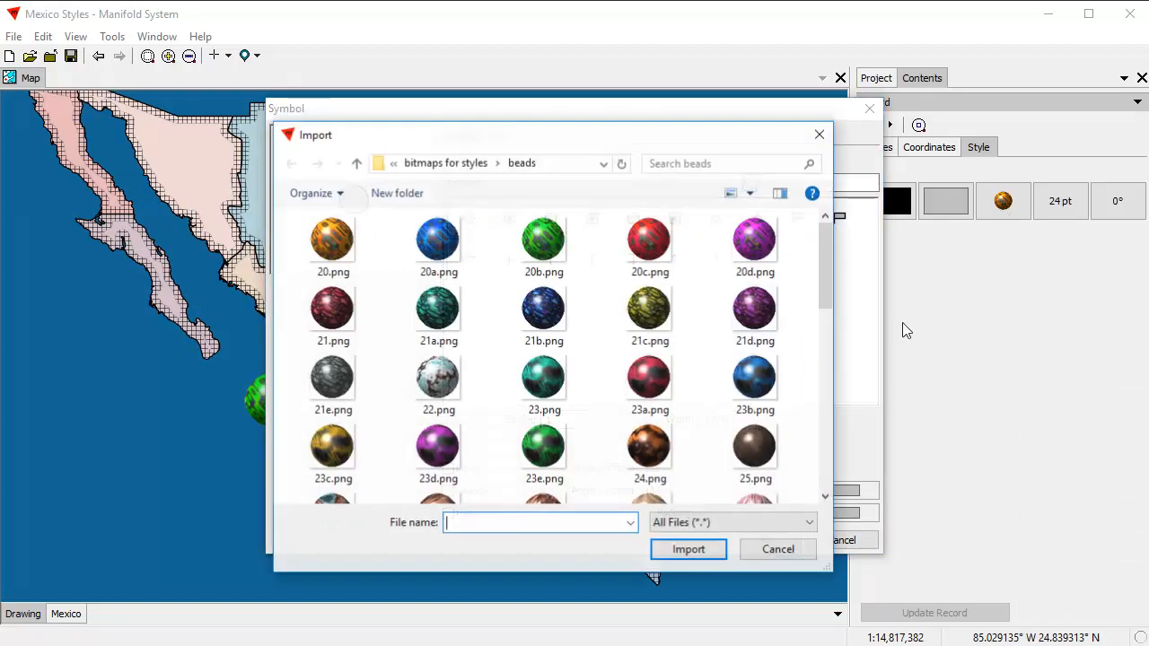
left_click(460, 166)
double_click(350, 302)
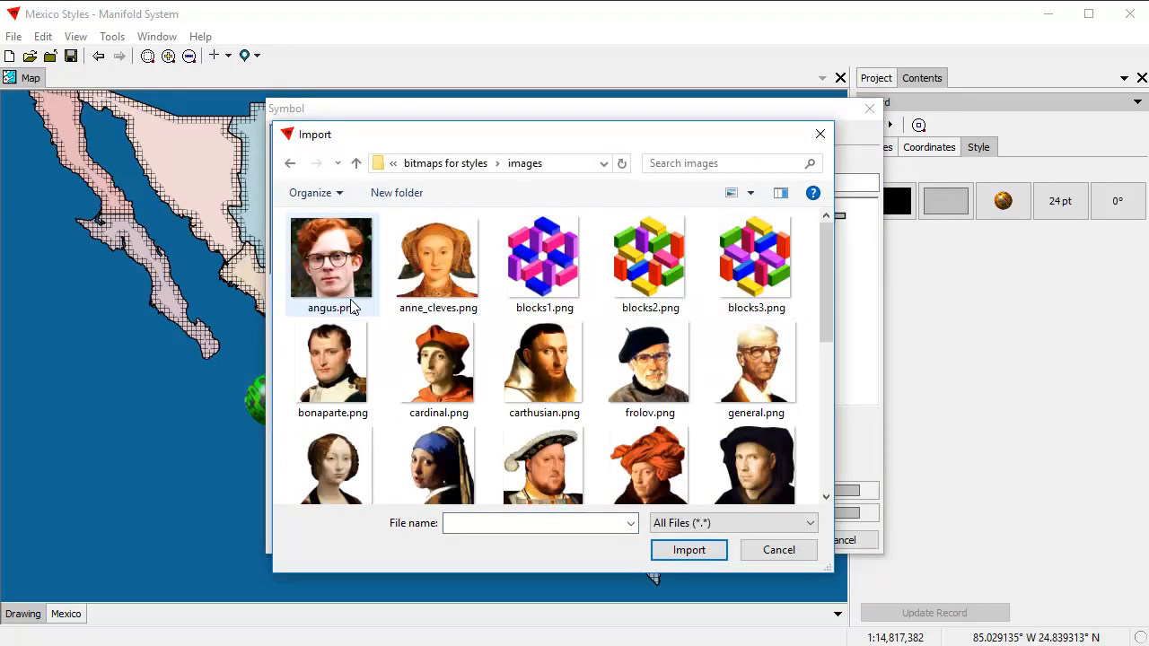
left_click(539, 383)
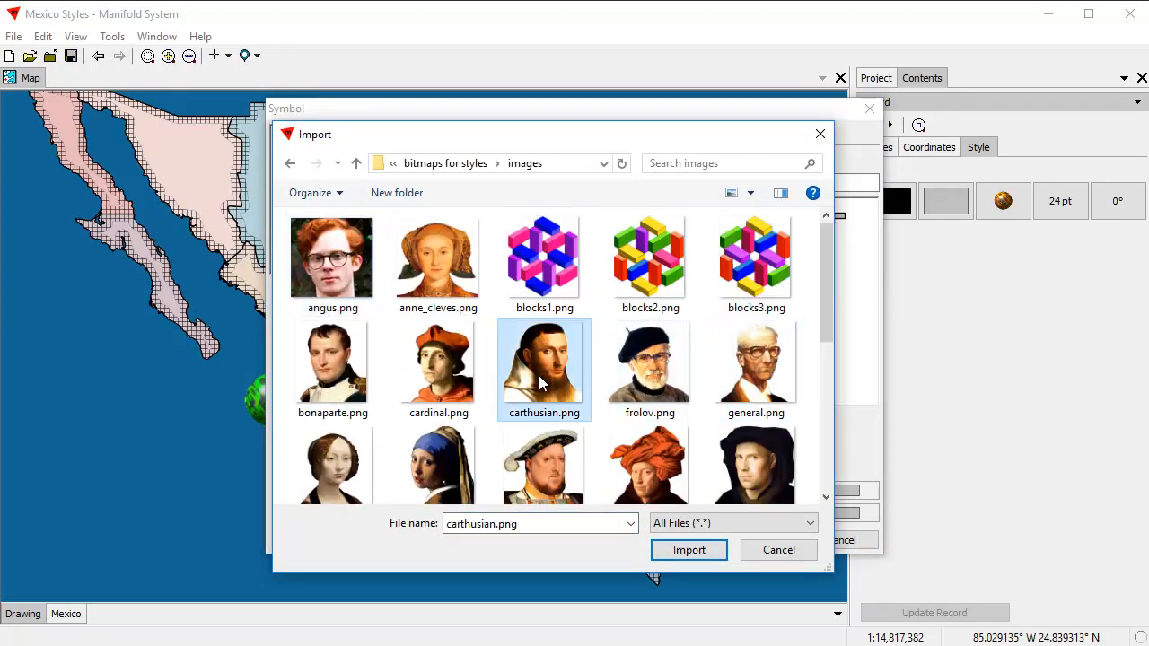
left_click(693, 549)
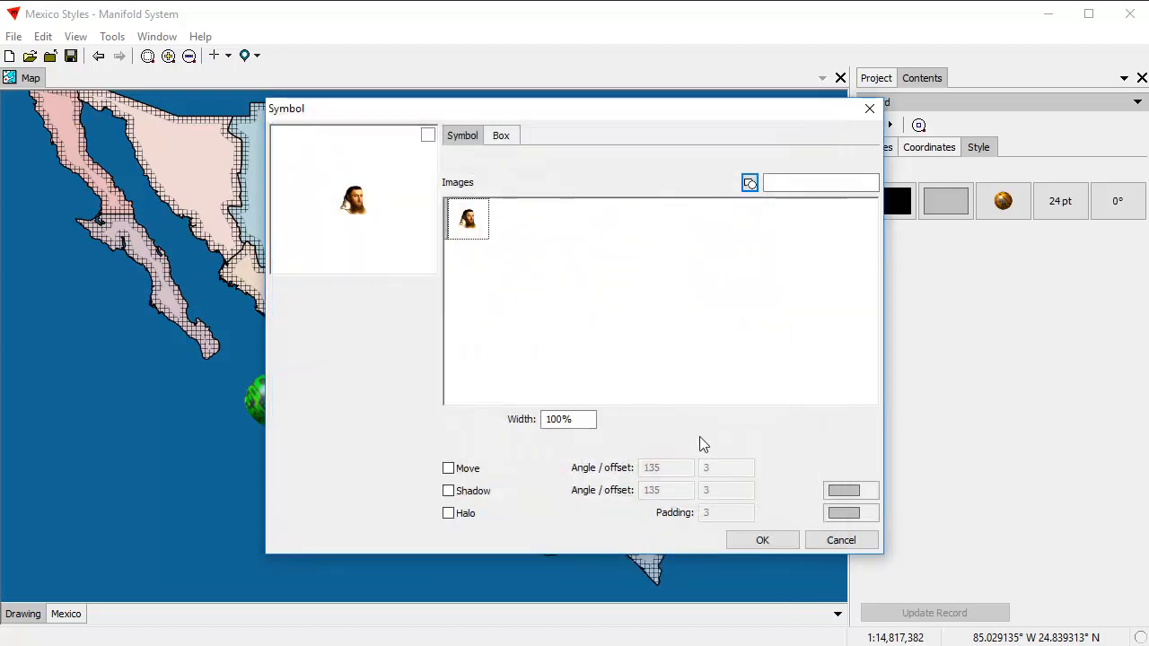
Set the symbol preview background to the map's blue sea color by sampling it with the color picker
left_click(427, 133)
left_click(499, 492)
left_click(151, 481)
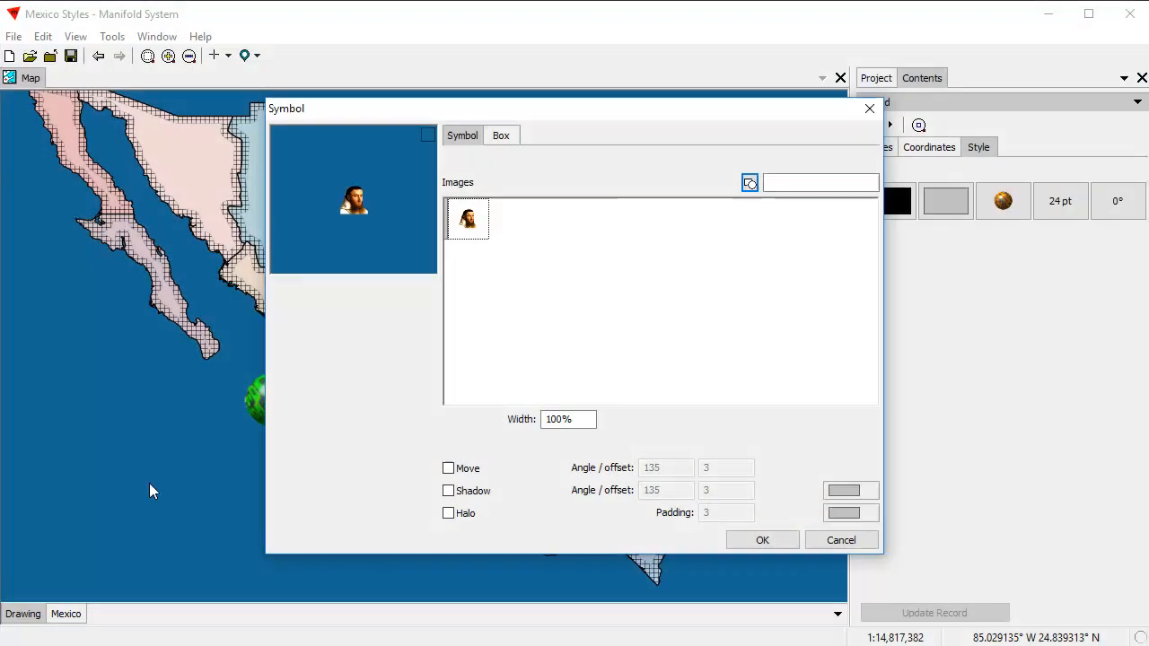
Enclose the portrait symbol in a square box
left_click_drag(637, 121, 341, 94)
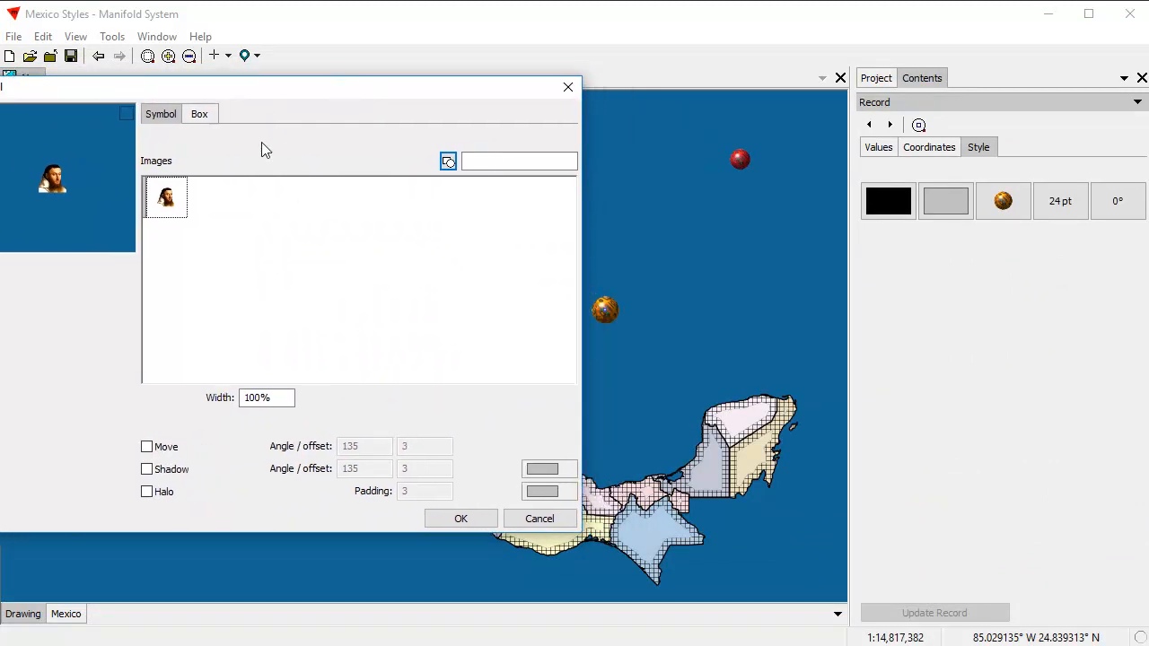
left_click(200, 114)
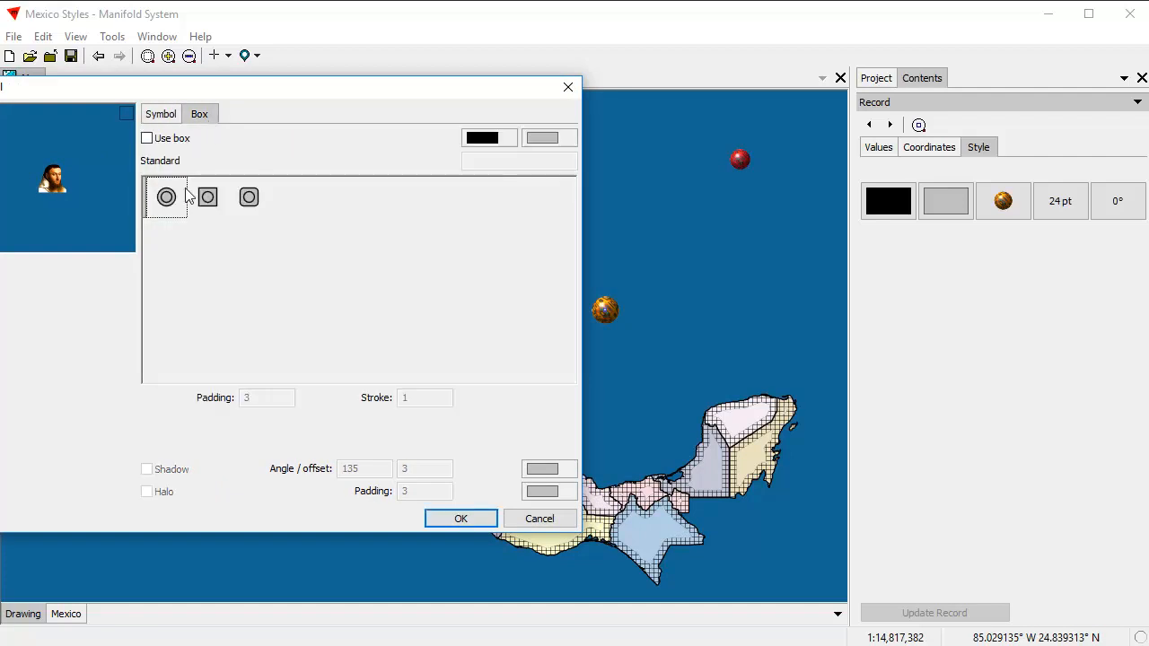
left_click(147, 140)
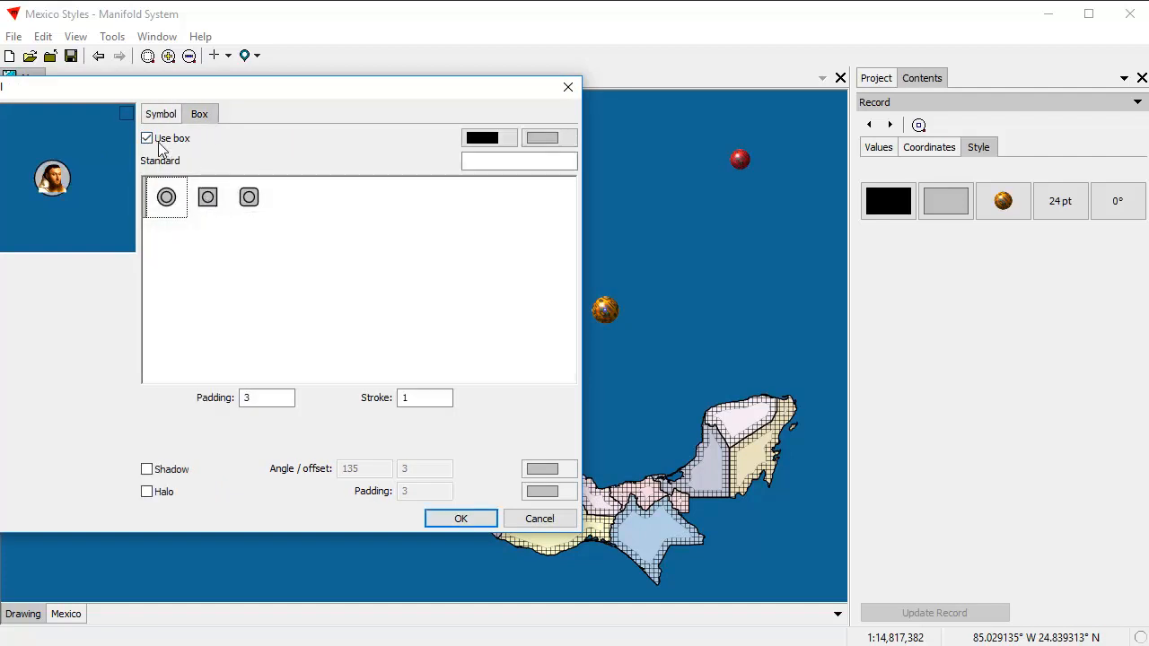
left_click(207, 198)
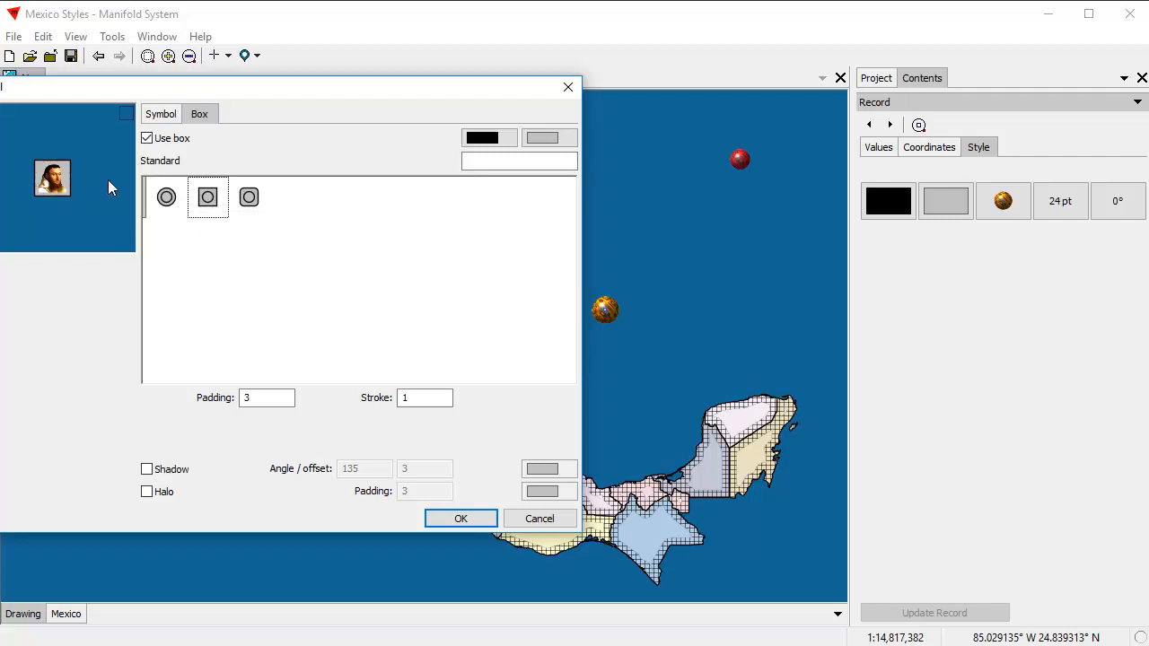
Give the box a reddish-brown stroke color, a tan fill and a stroke width of 2
left_click(489, 146)
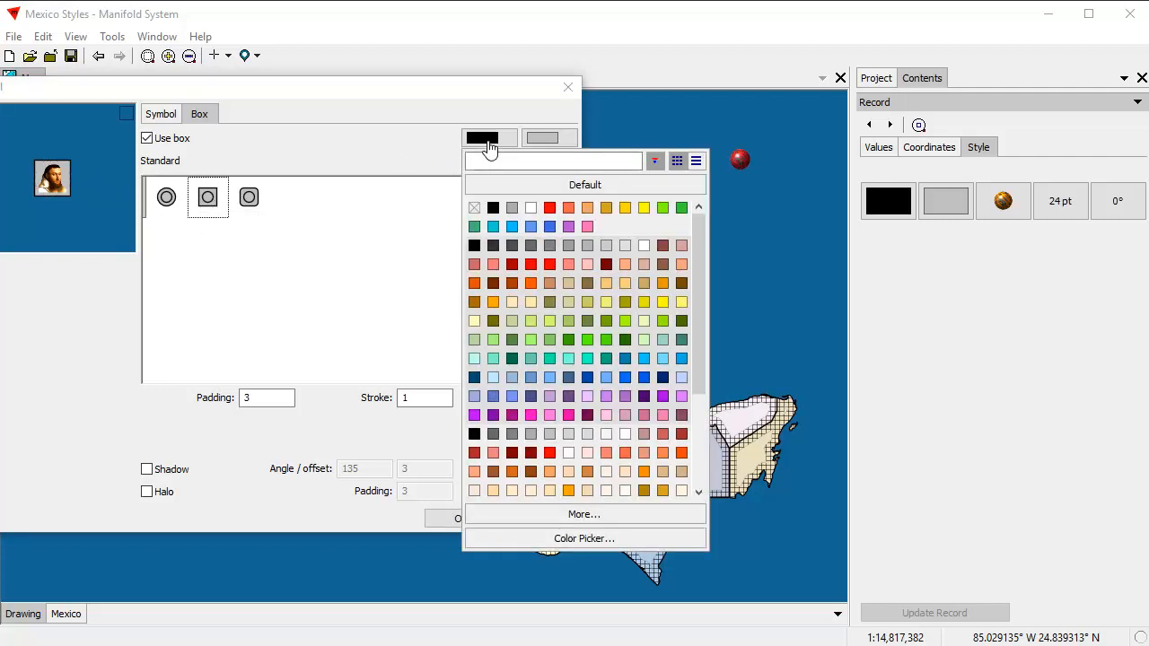
left_click(662, 248)
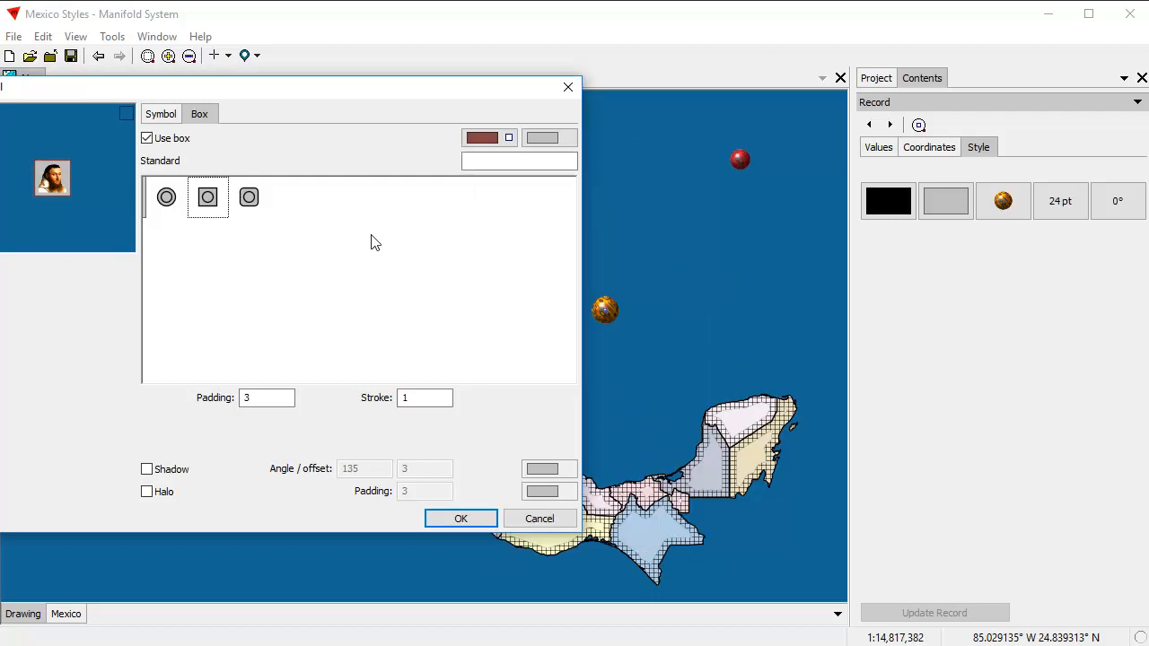
left_click(542, 137)
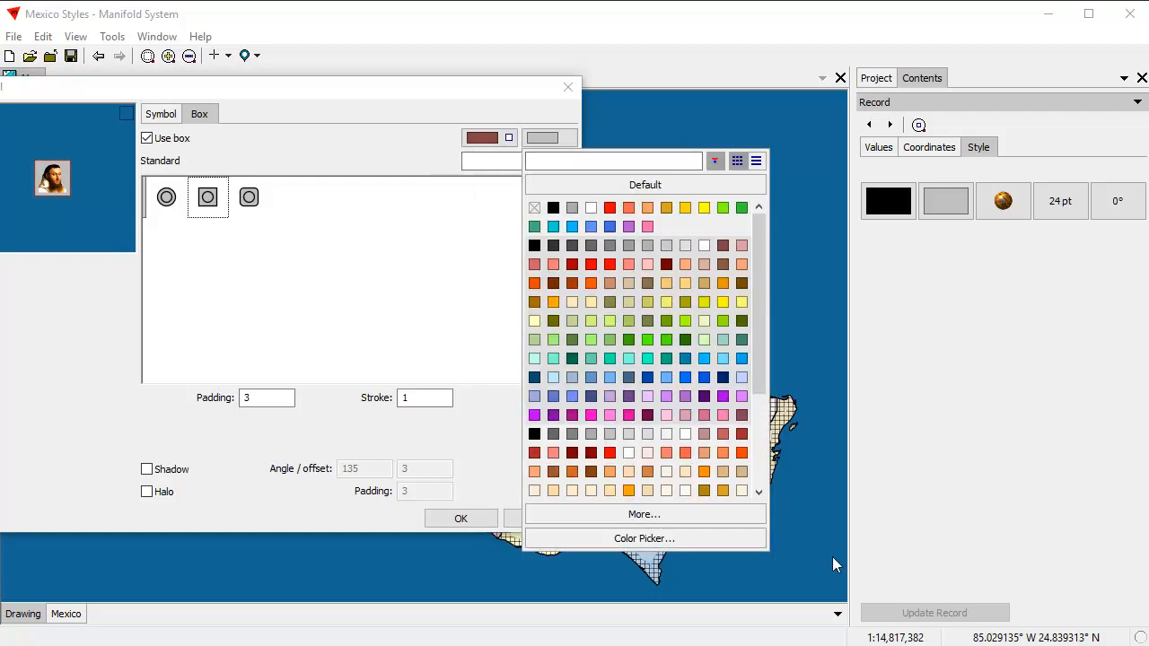
left_click(633, 286)
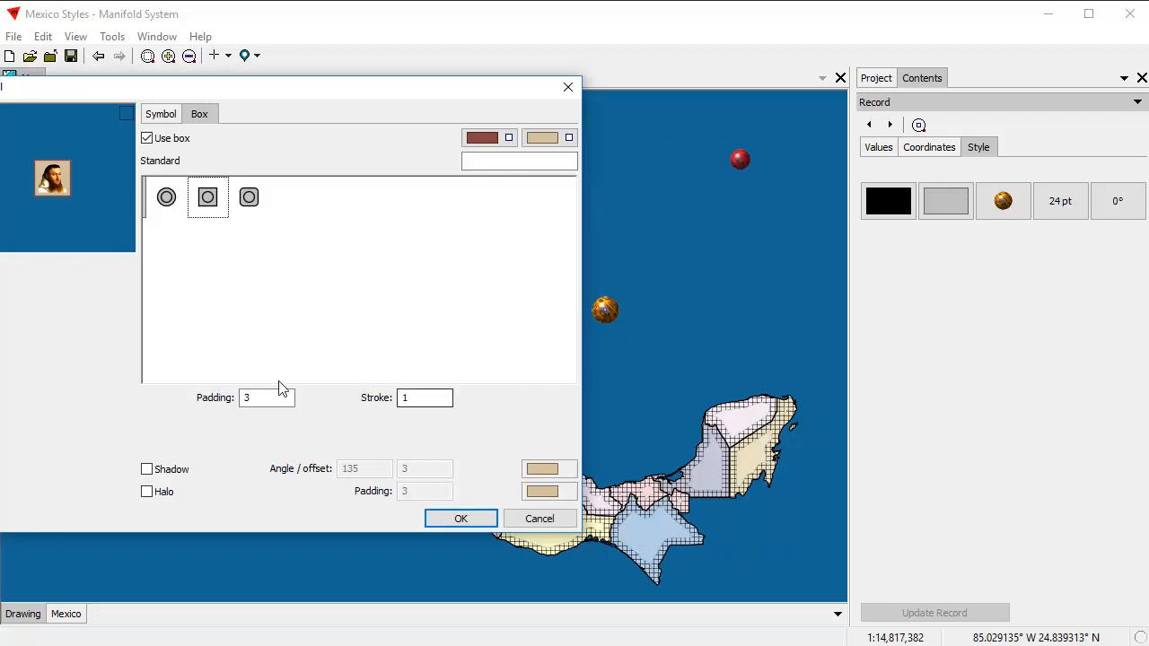
left_click_drag(436, 397, 400, 404)
type("2")
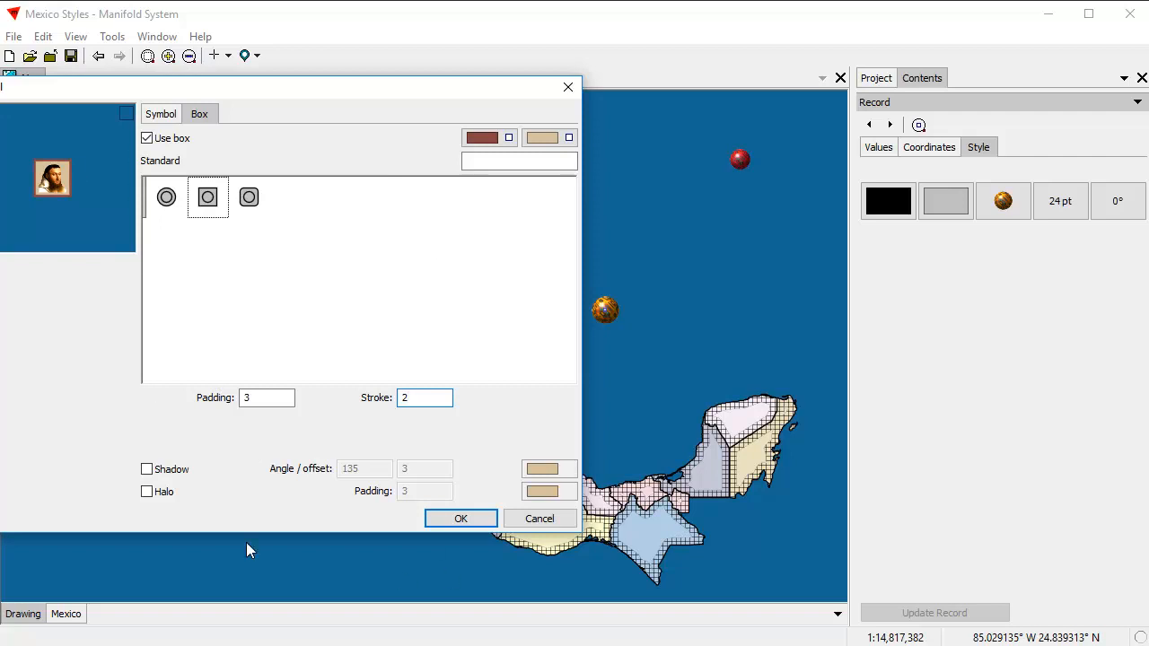
Add a black shadow to the box, accept the symbol and update the point's record
left_click(147, 470)
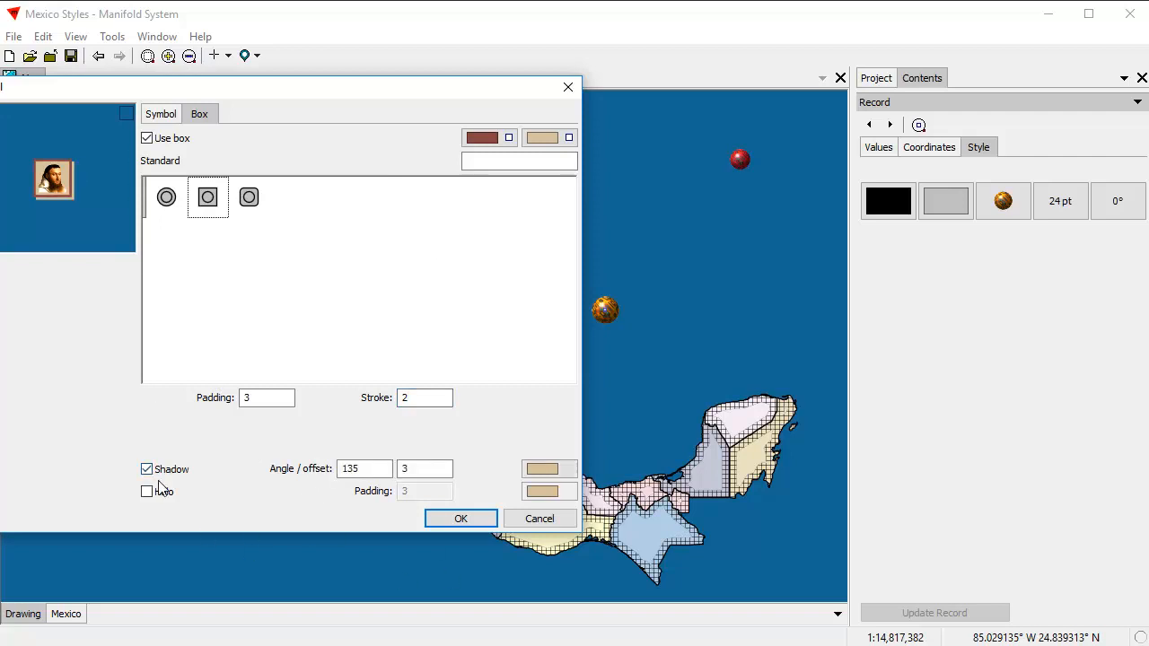
left_click(539, 473)
left_click(541, 538)
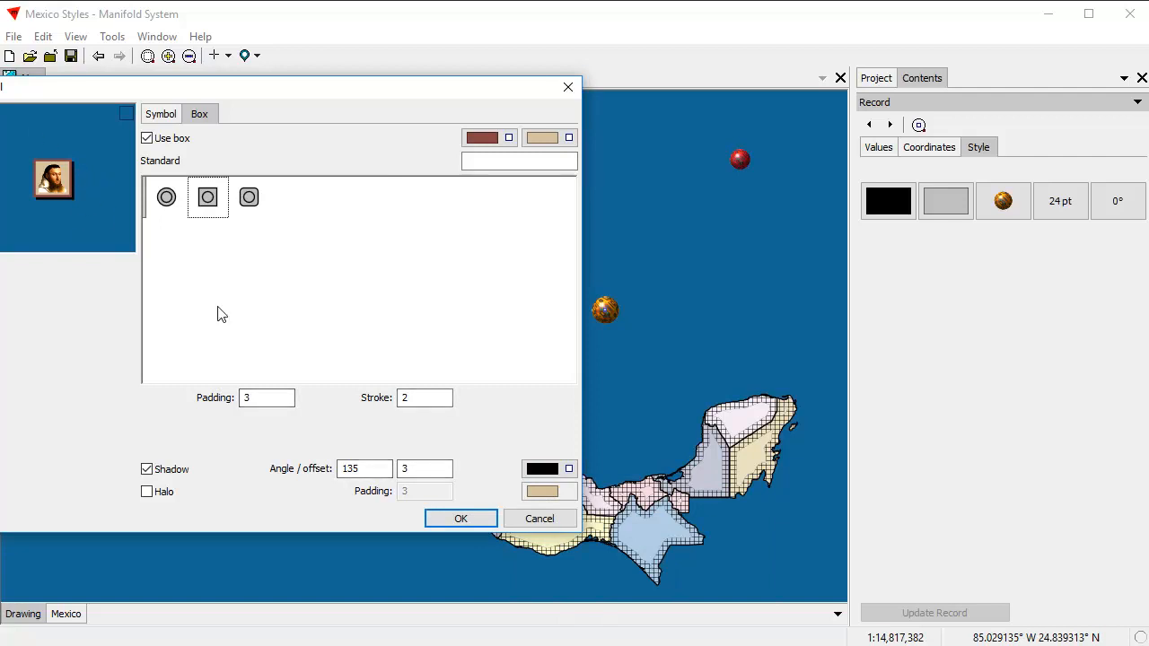
left_click(469, 520)
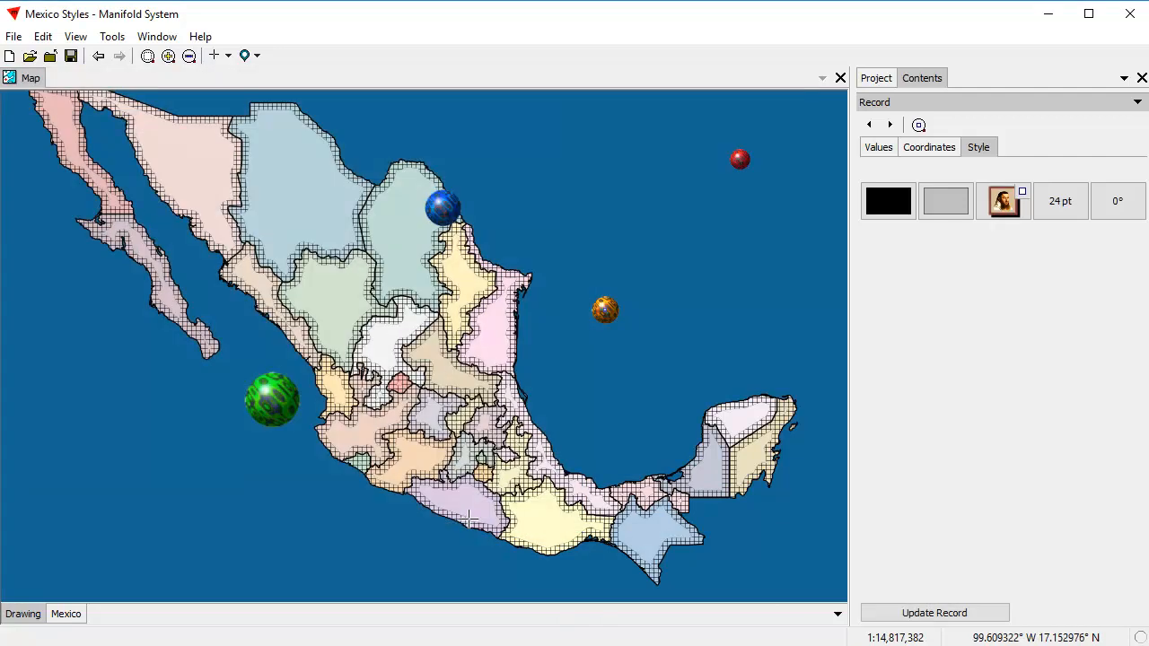
left_click(967, 614)
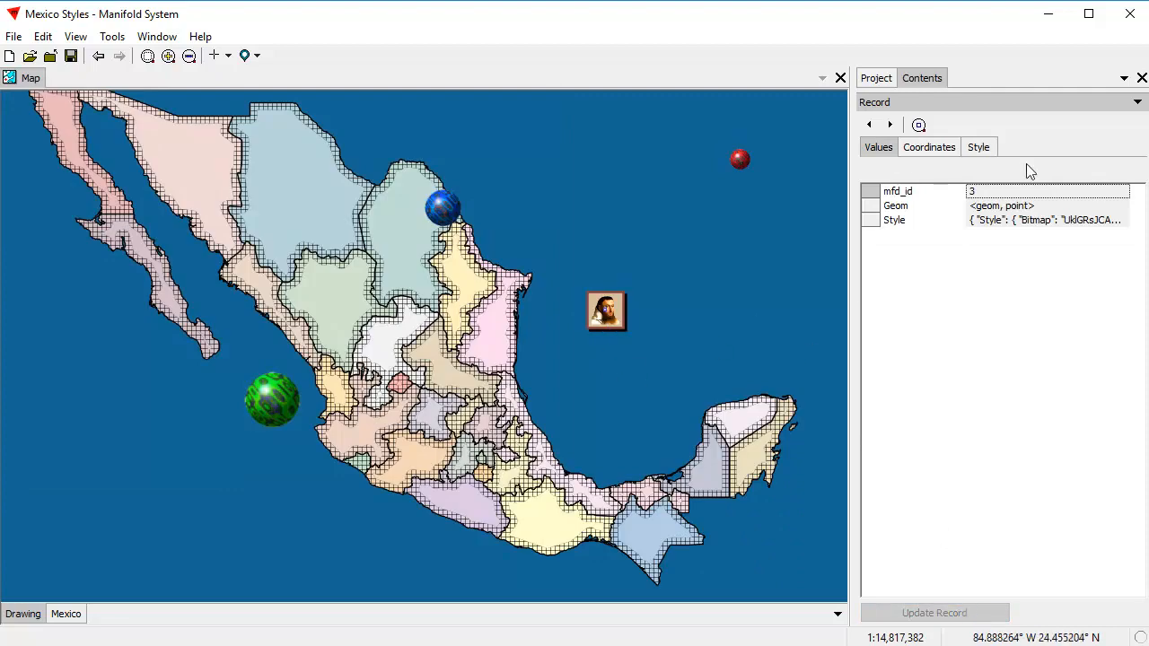
Override the portrait point's size with 96 pt and update its record
left_click(982, 151)
left_click(1007, 213)
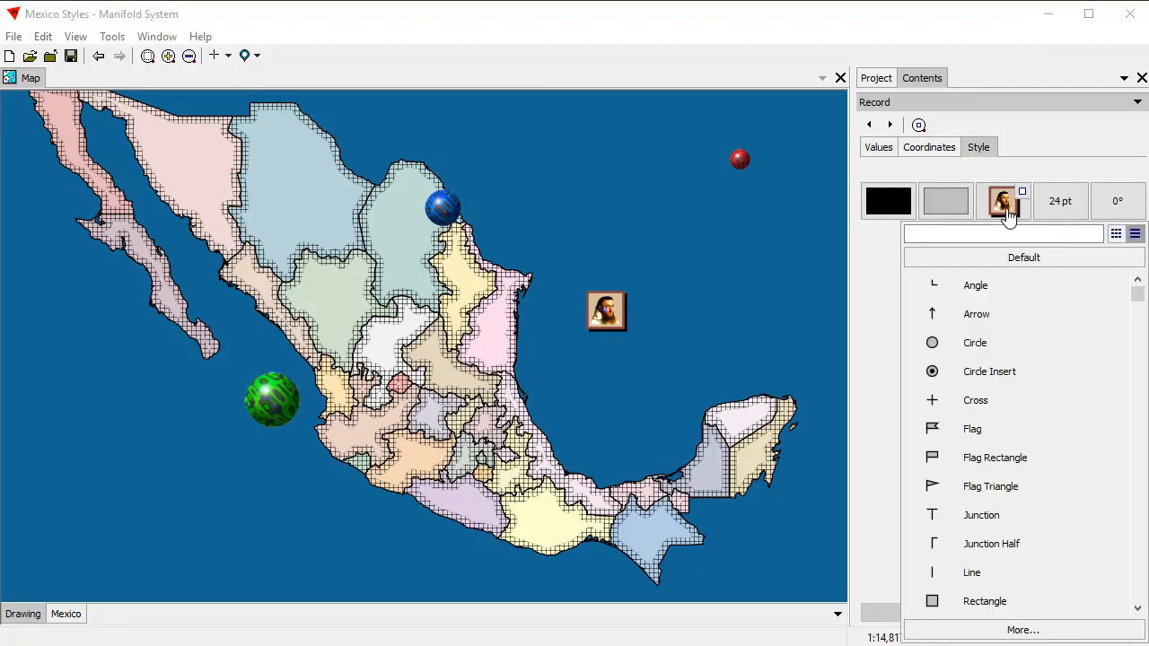
left_click(890, 303)
left_click(1056, 212)
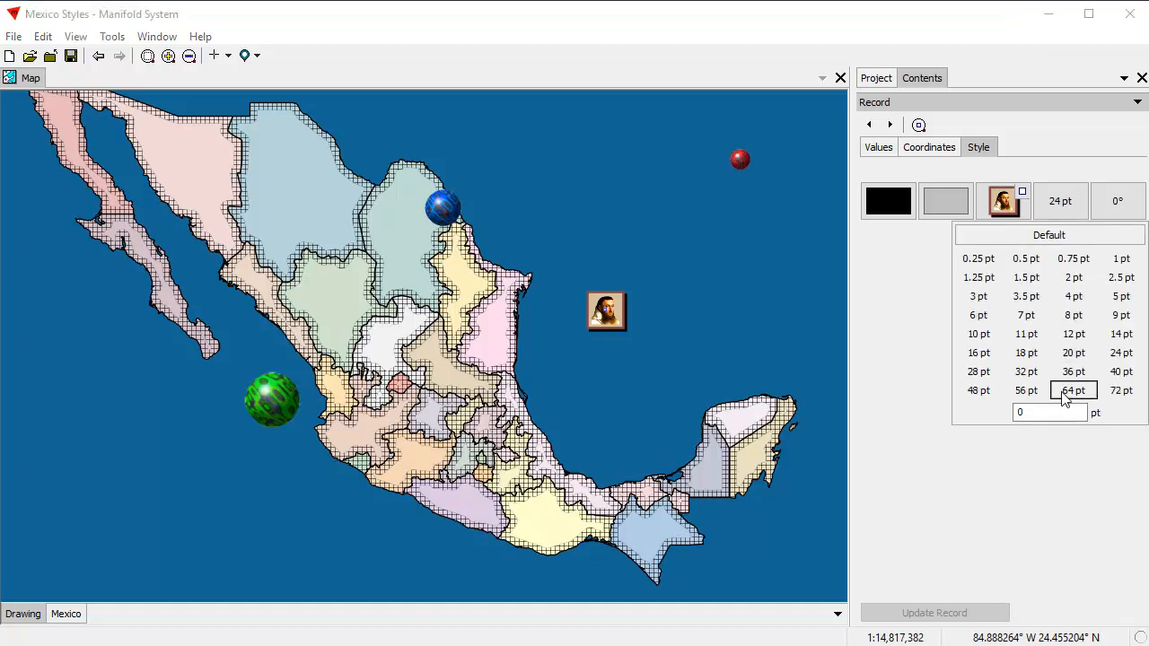
double_click(1046, 413)
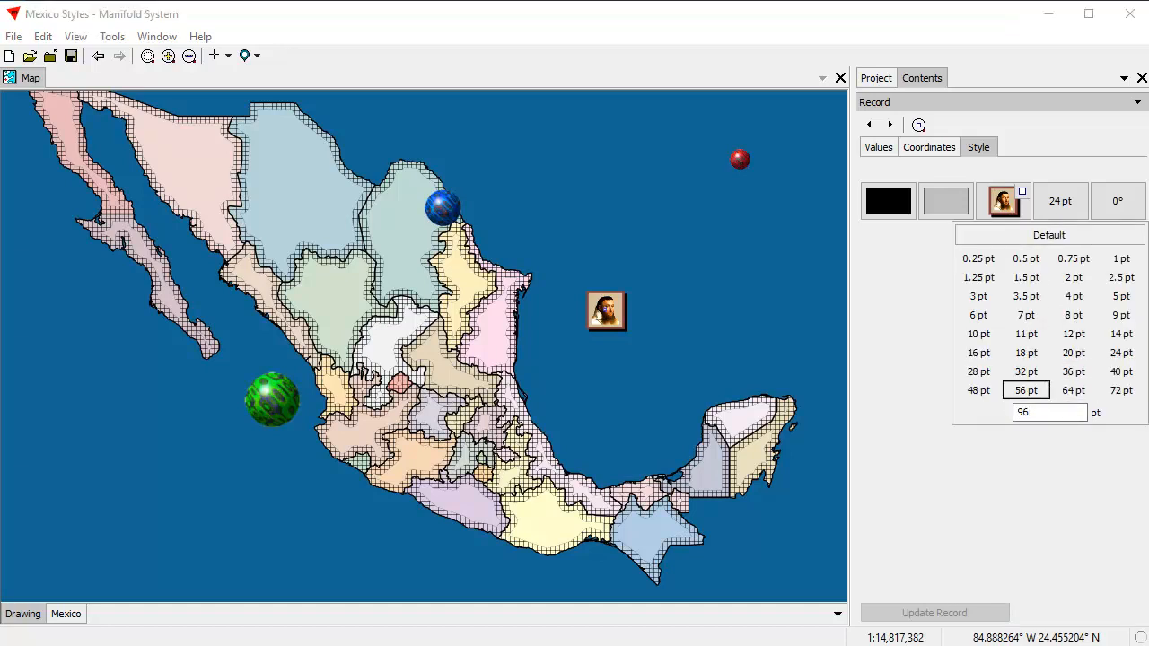
type("96")
key("Return")
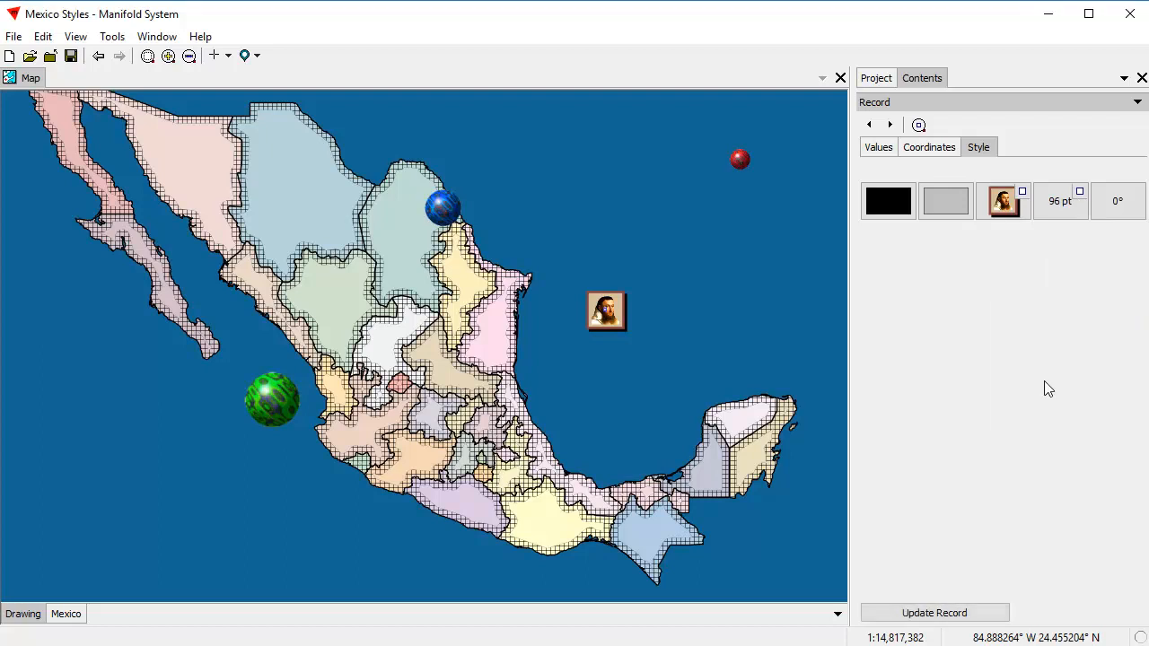
left_click(955, 615)
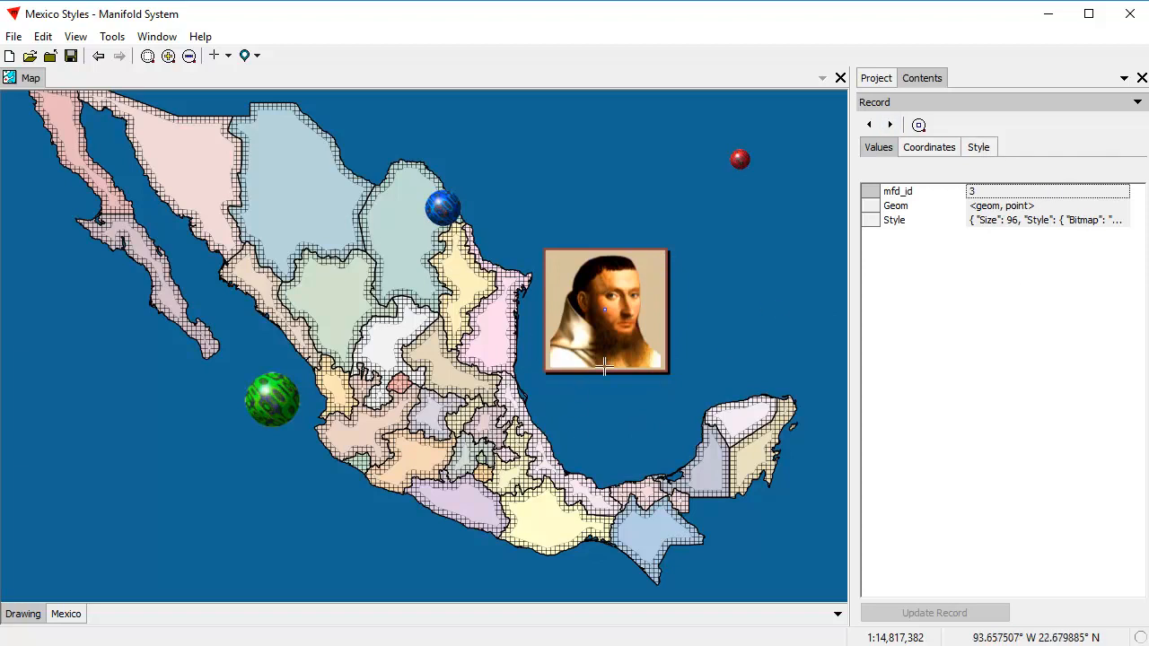
Reopen the portrait symbol's box settings and set the box fill to a brown tone sampled from the portrait on the map
left_click(980, 148)
left_click(1004, 200)
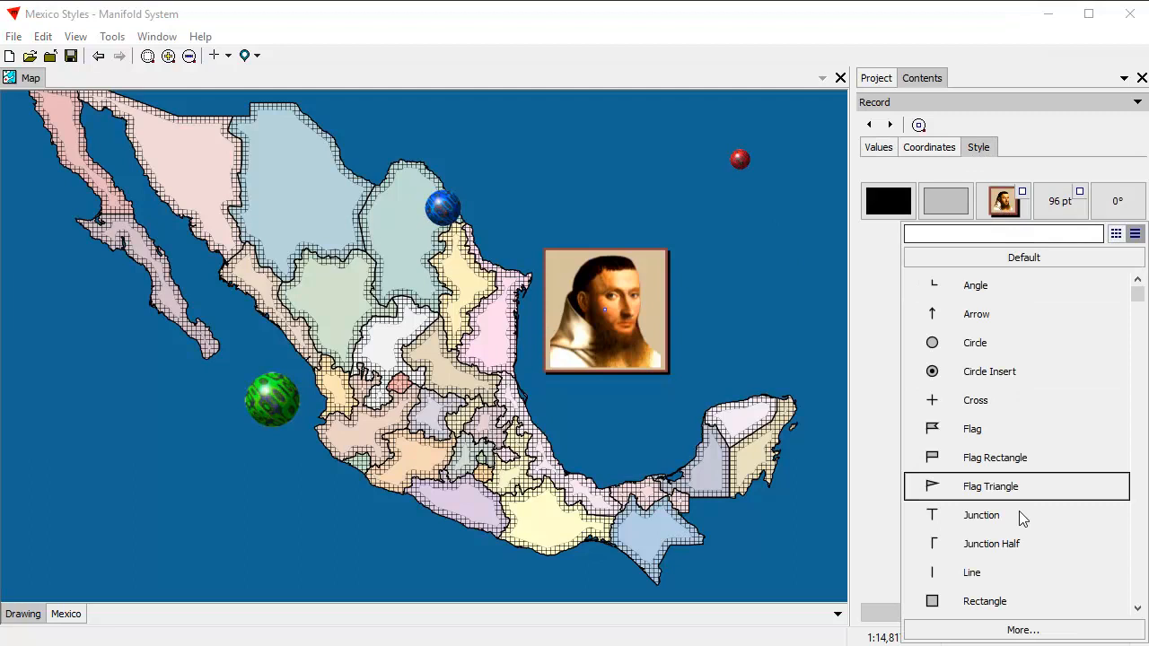
left_click(1028, 633)
left_click_drag(722, 117, 385, 89)
left_click(149, 112)
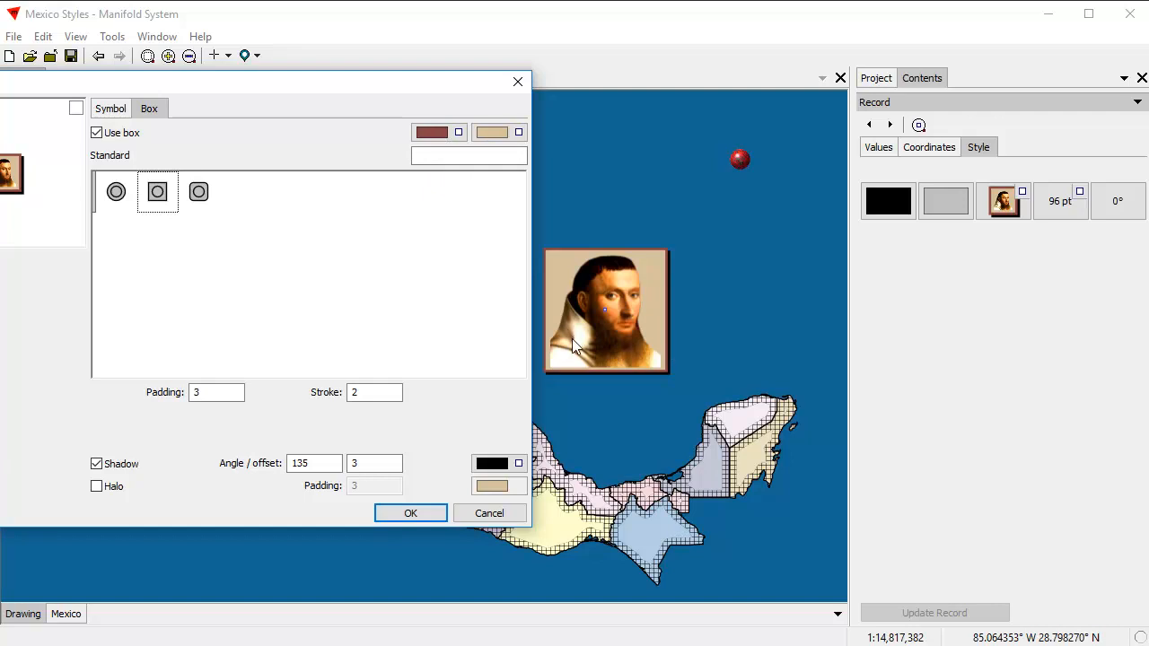
left_click(494, 134)
left_click(603, 533)
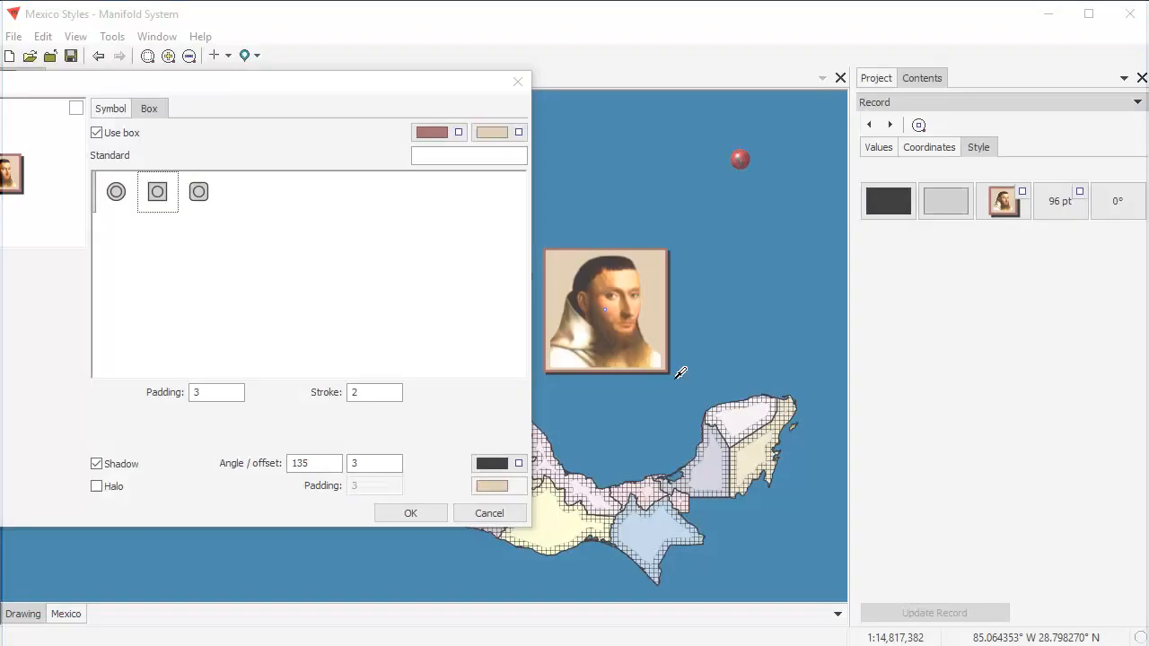
left_click(547, 342)
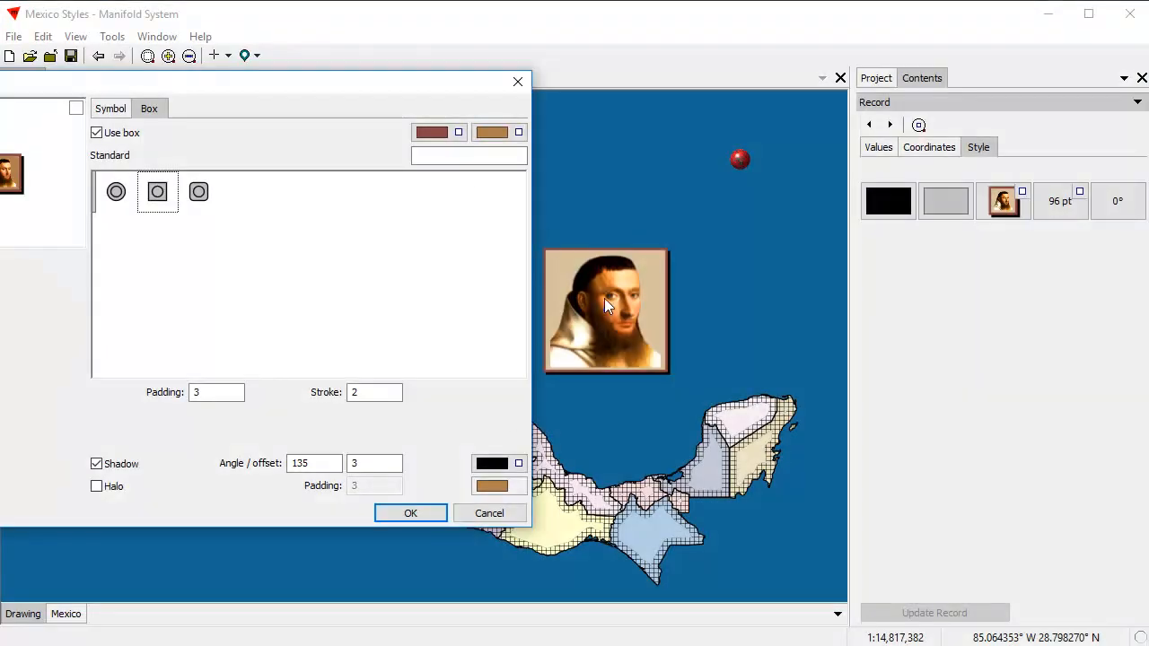
Set the box stroke color to a dark brown sampled from the portrait's hair
left_click(430, 132)
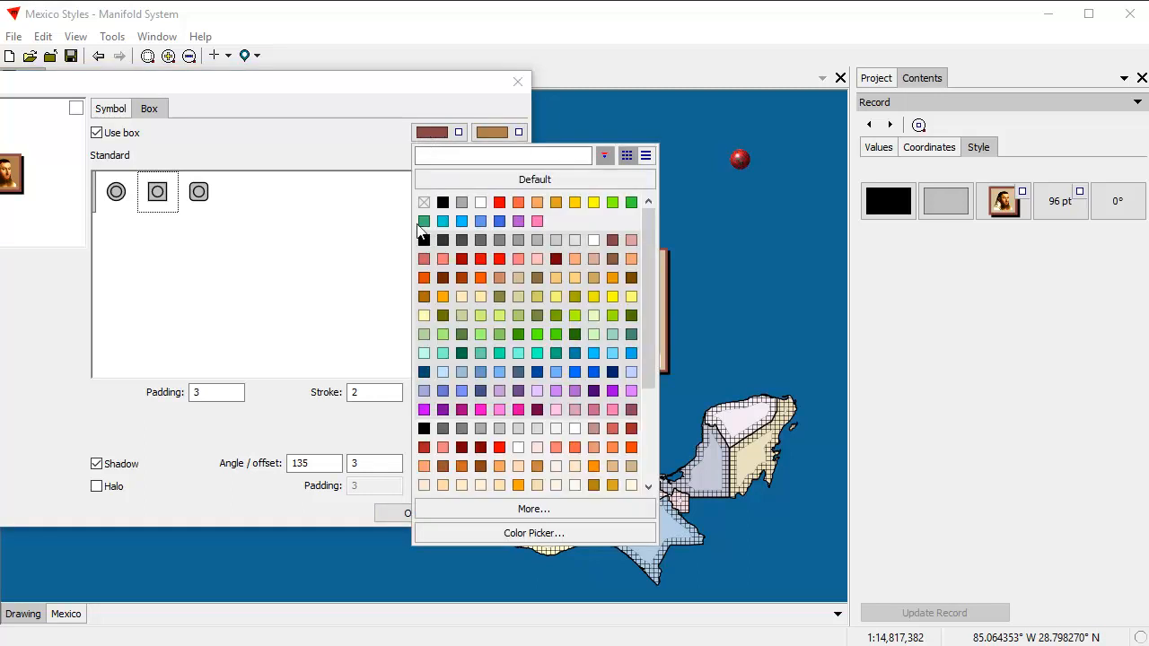
left_click(575, 536)
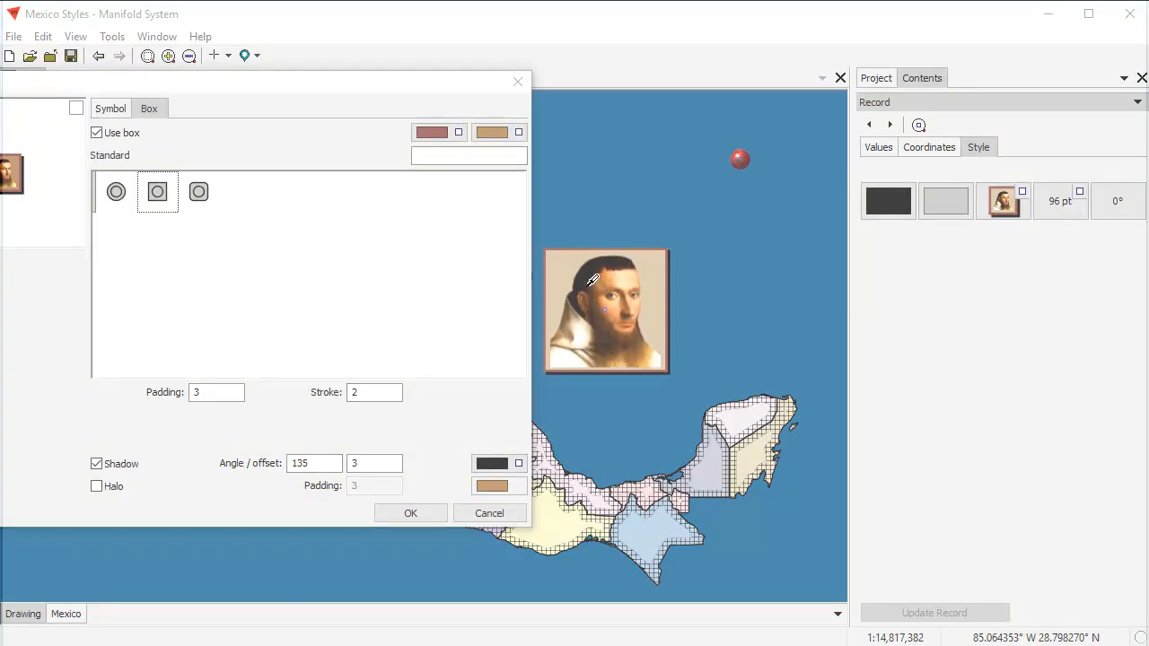
left_click(589, 284)
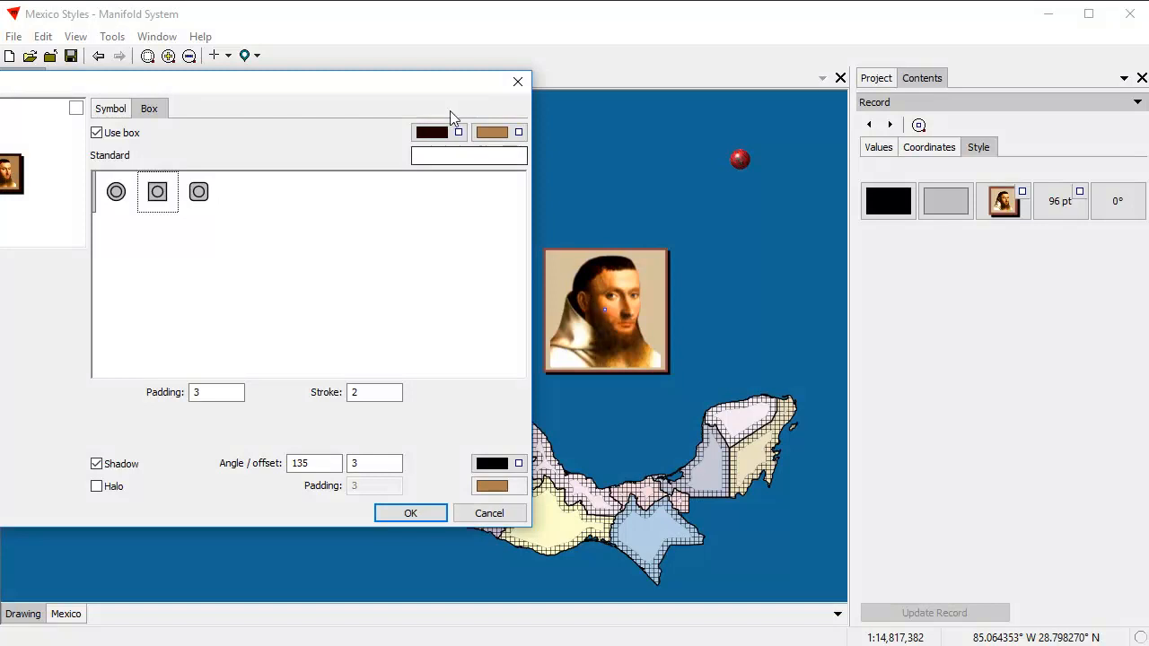
Resample the box stroke color from a warmer dark brown area beside the portrait's face
left_click(431, 134)
left_click(552, 535)
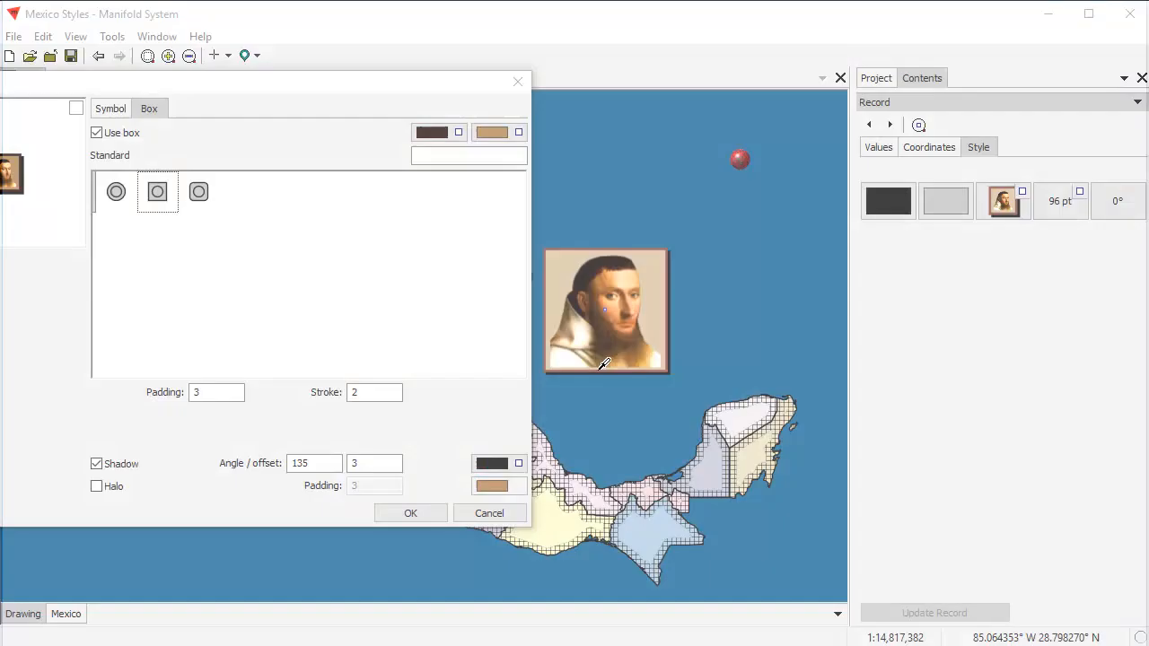
left_click(596, 299)
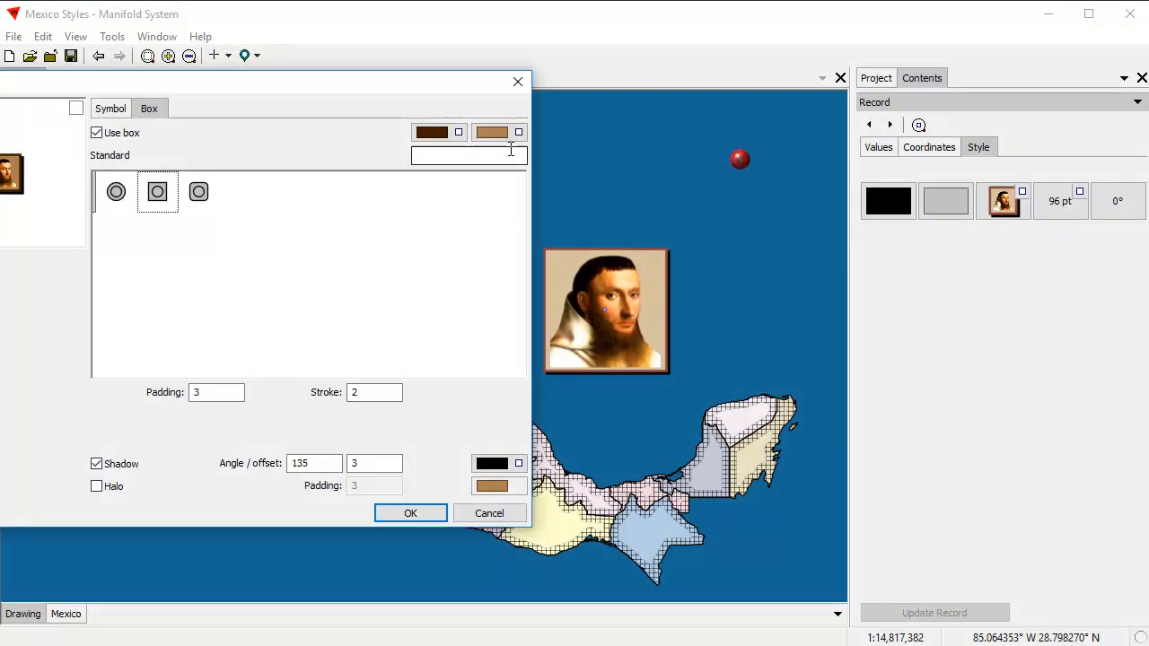
Set the box stroke to 3, accept the symbol style, update the portrait point's record and deselect it
double_click(349, 392)
type("3")
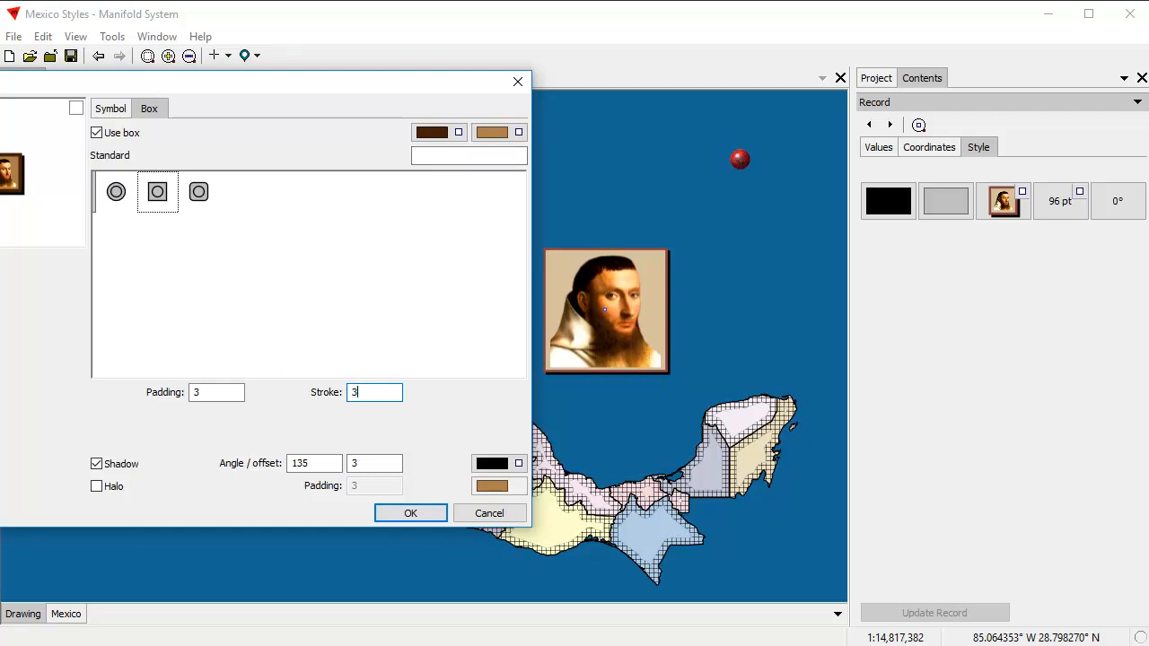
left_click(403, 513)
left_click(970, 614)
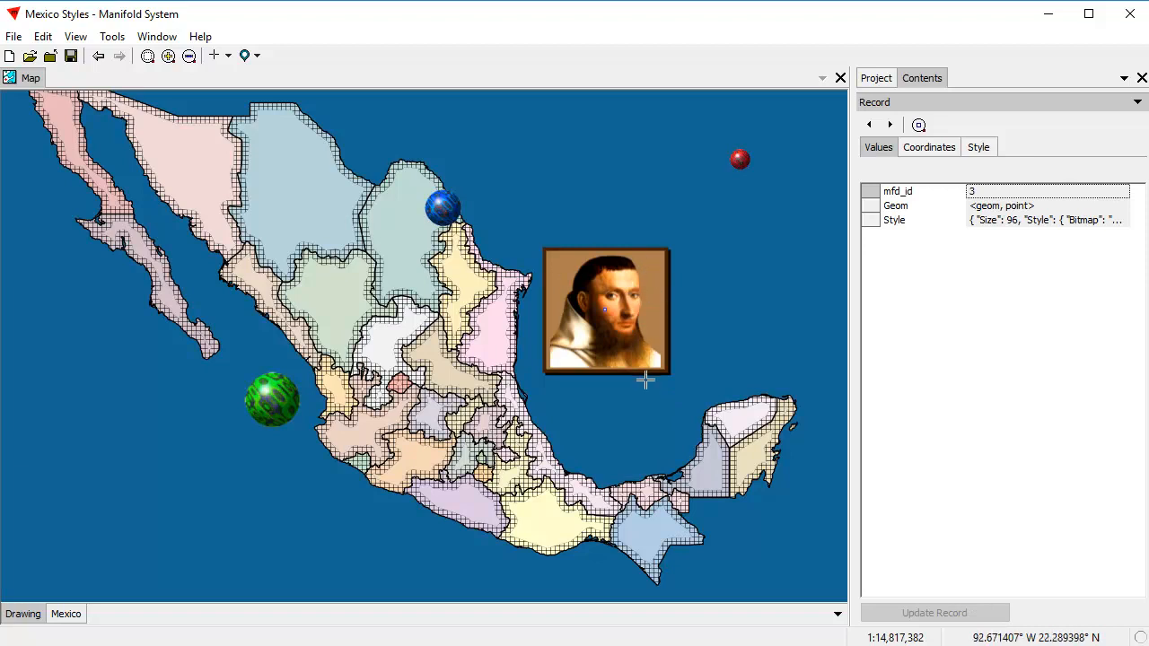
left_click(747, 332)
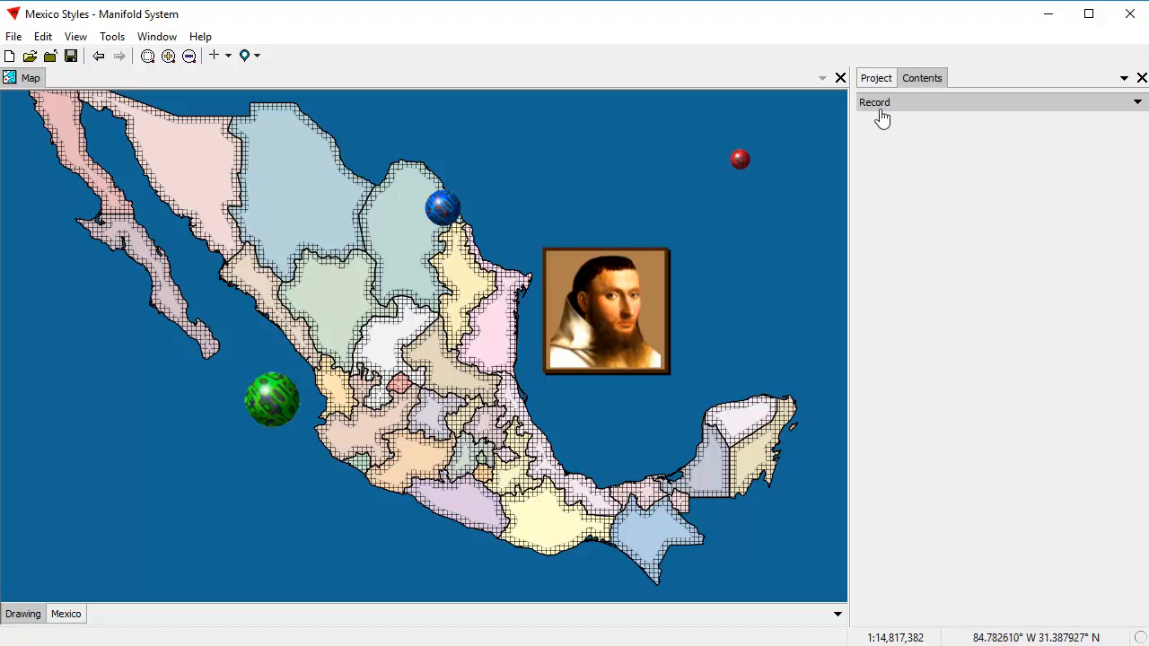
Select the portrait point again, override its size with 72 pt and update its record
left_click(610, 313)
left_click(977, 148)
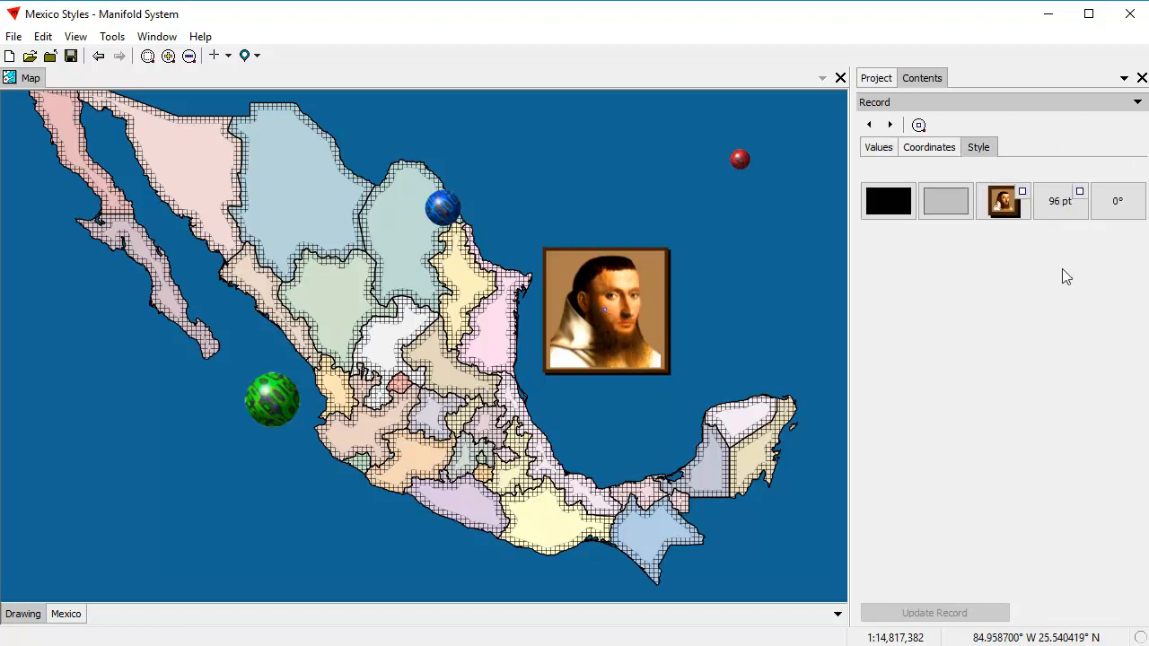
left_click(1060, 203)
left_click(1121, 393)
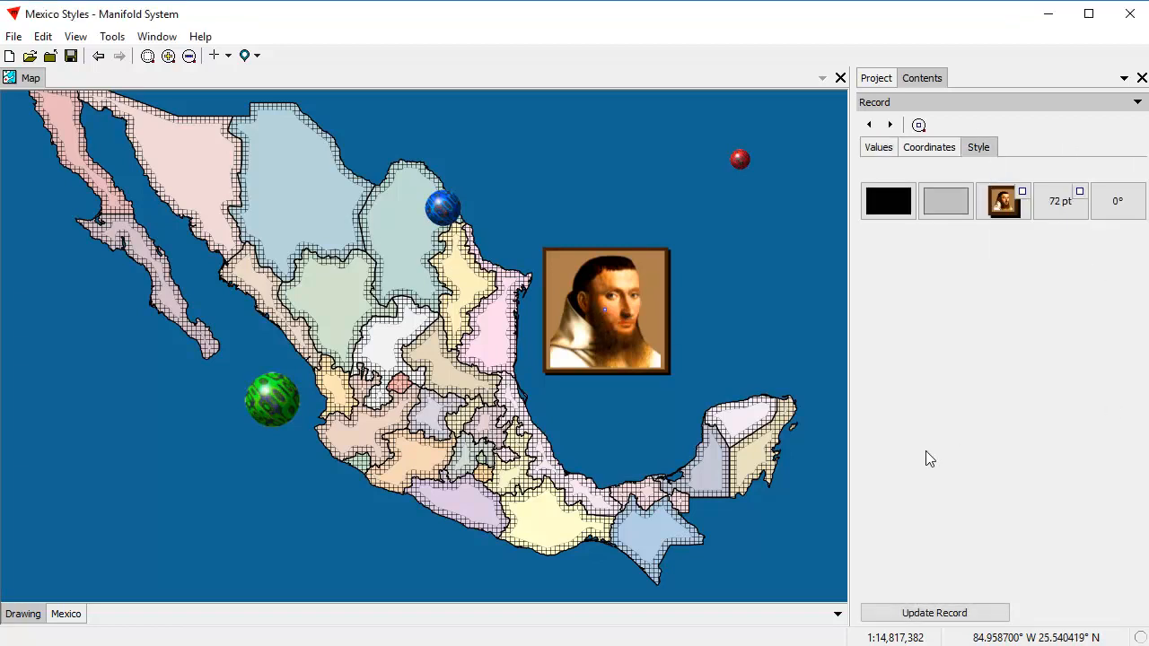
left_click(934, 613)
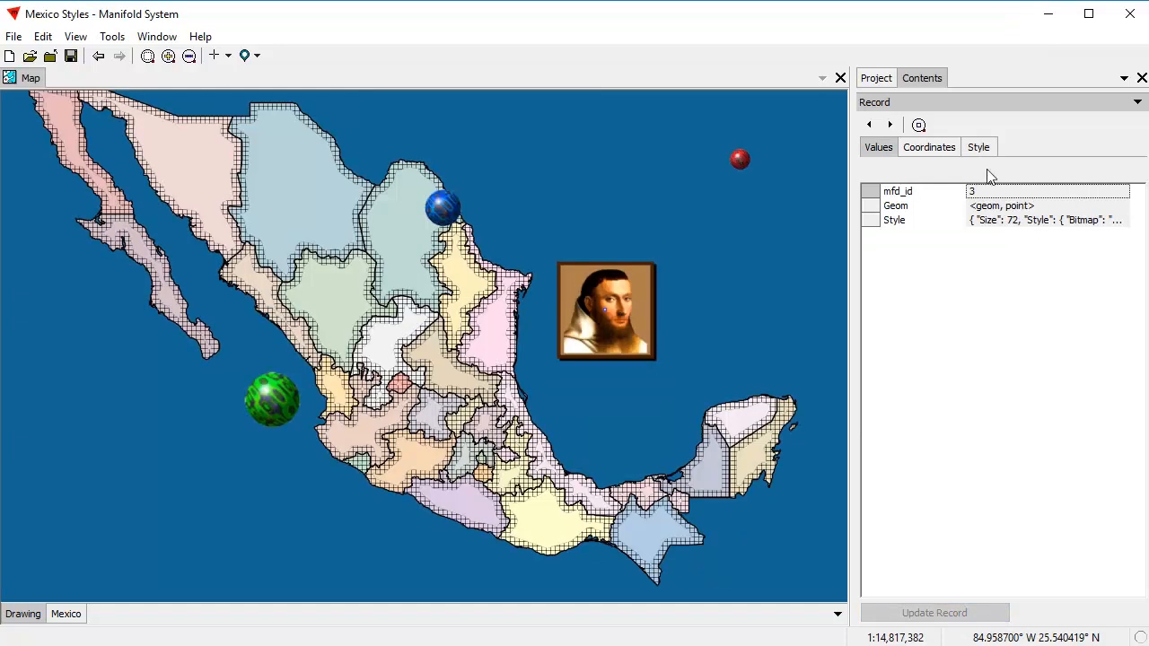
Override the portrait point's rotation with 345° and update its record
left_click(990, 149)
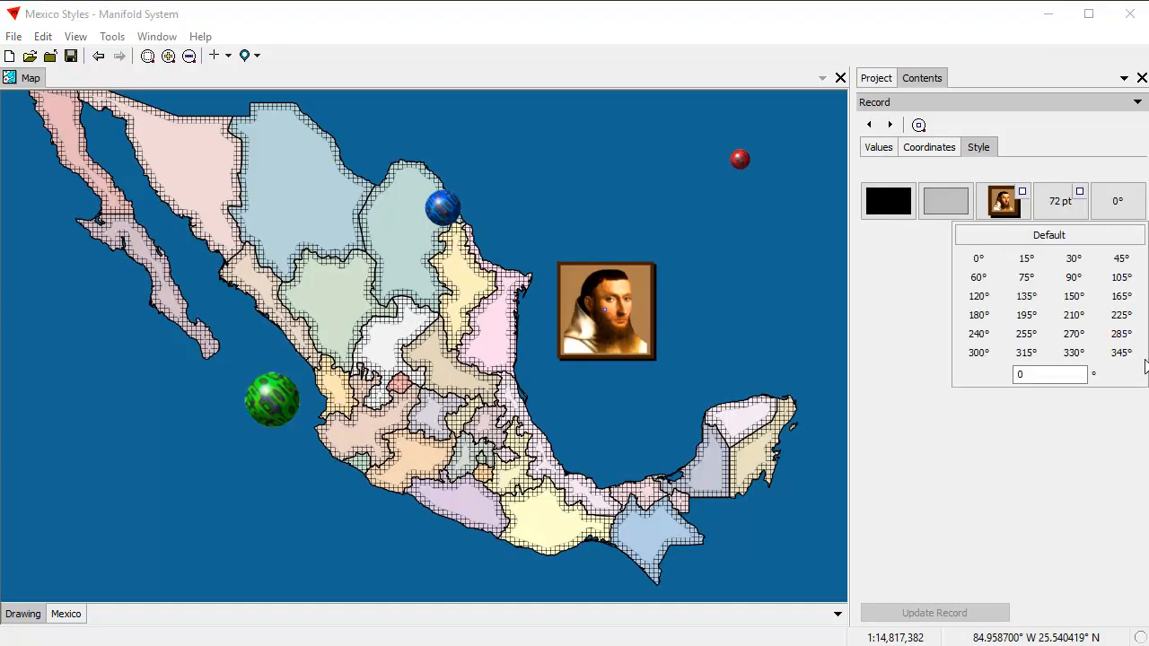
left_click(1121, 352)
left_click(963, 614)
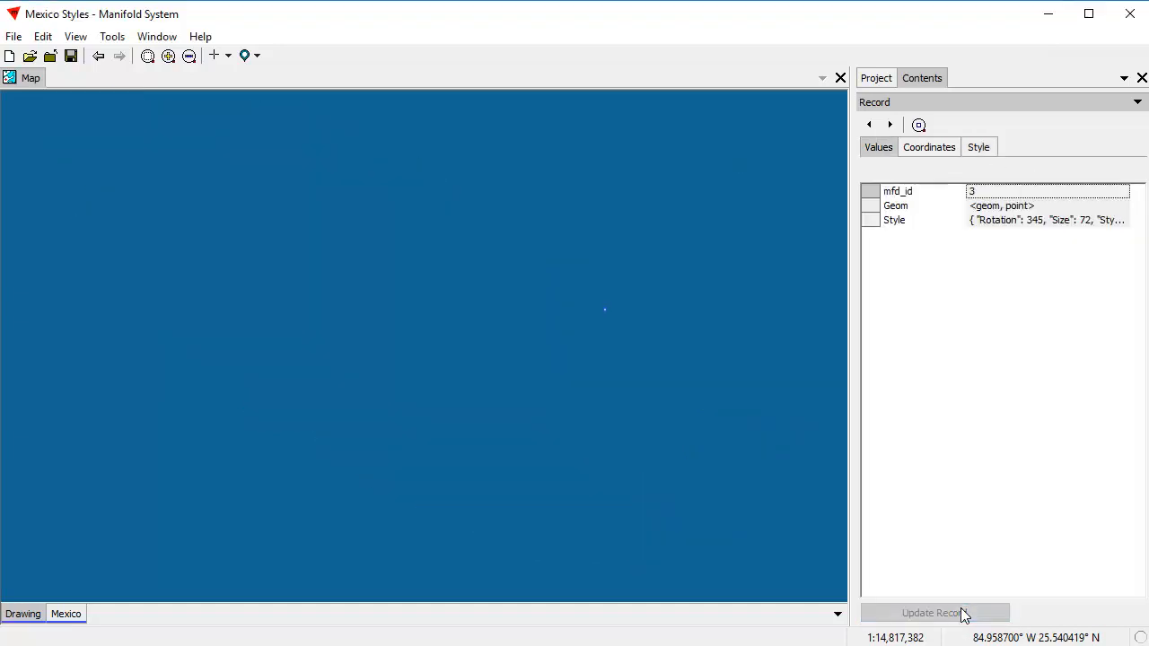
left_click(980, 148)
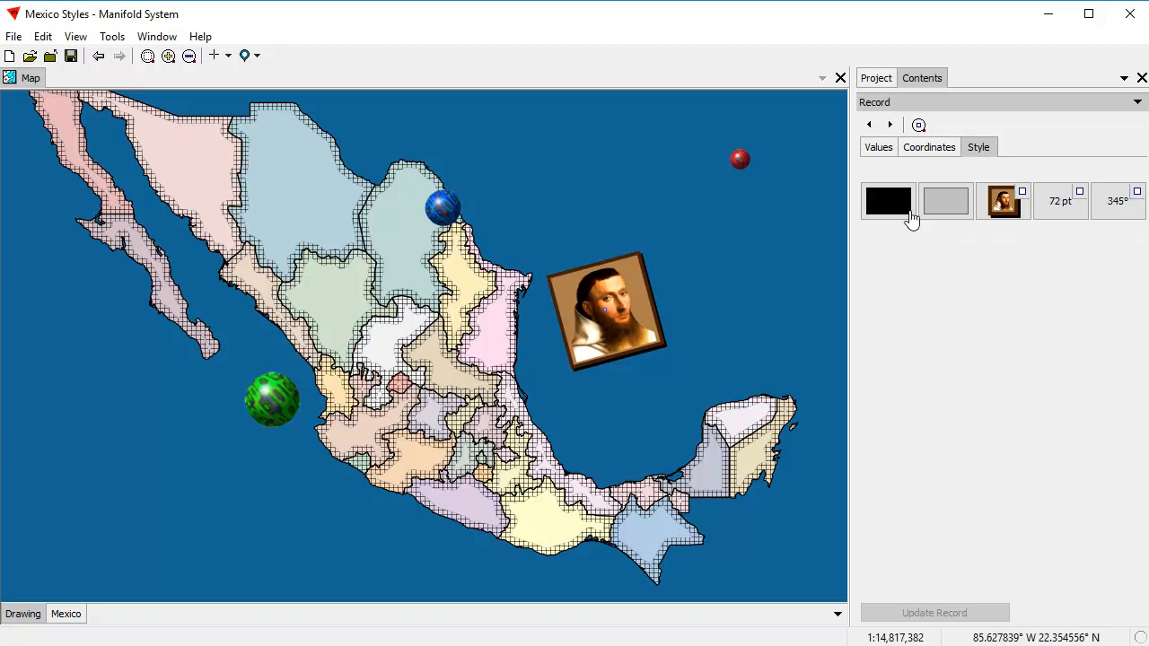
left_click(875, 78)
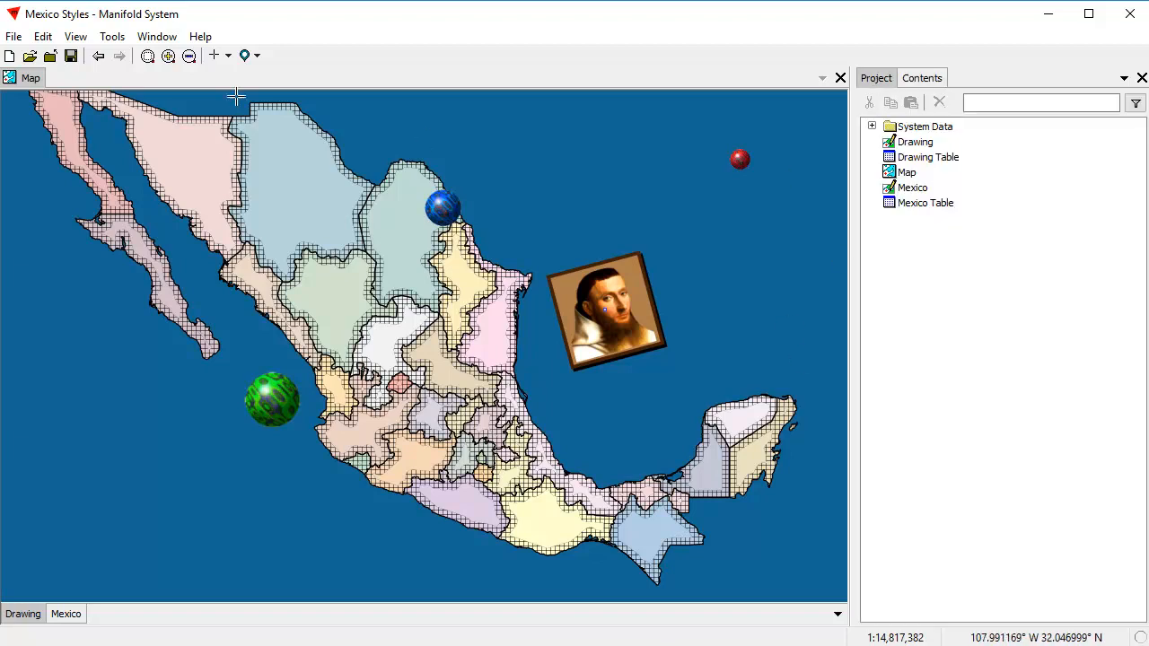
Create a zigzag line with five vertices over the sea above the portrait and save it as a new record
left_click(229, 56)
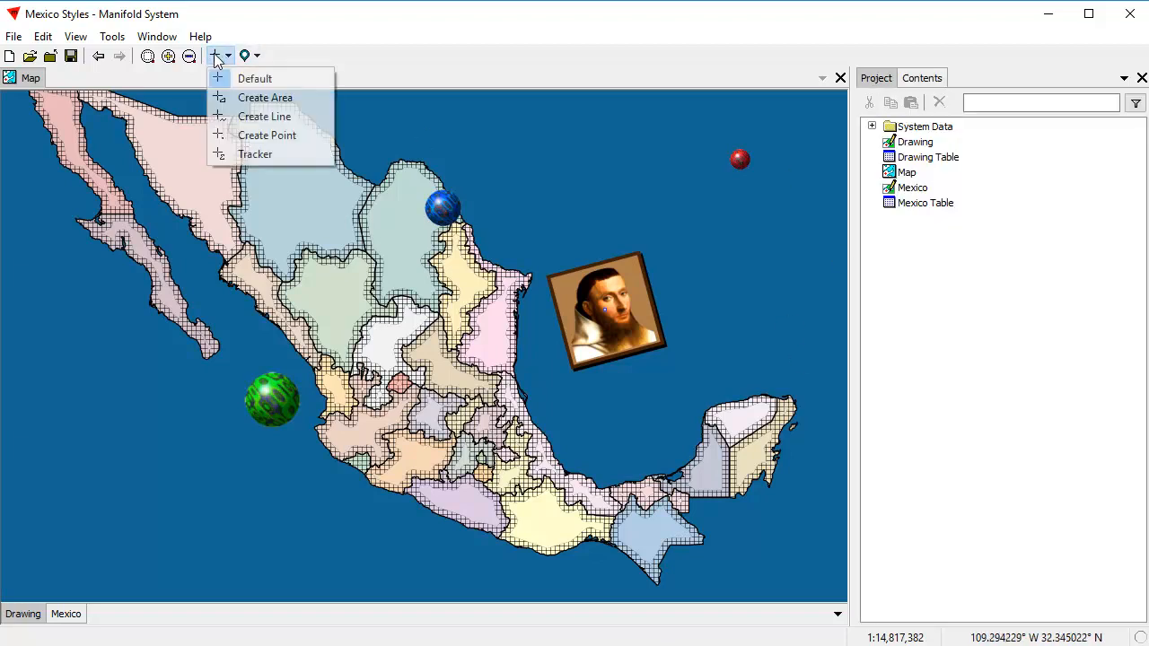
left_click(257, 116)
left_click(476, 151)
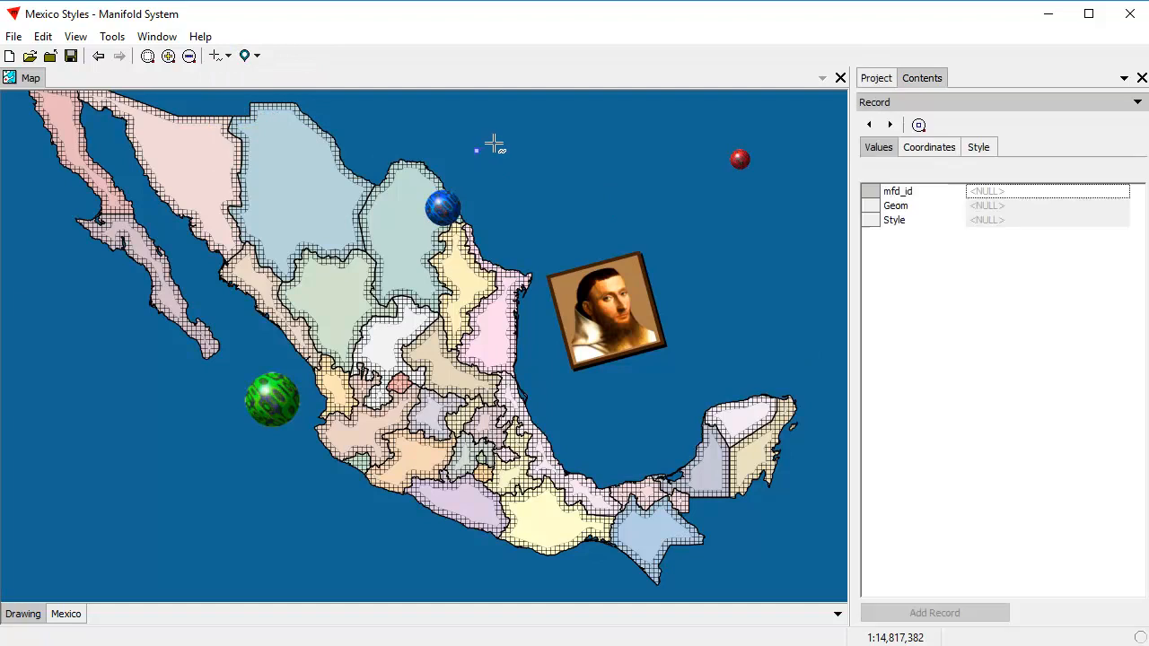
left_click(546, 136)
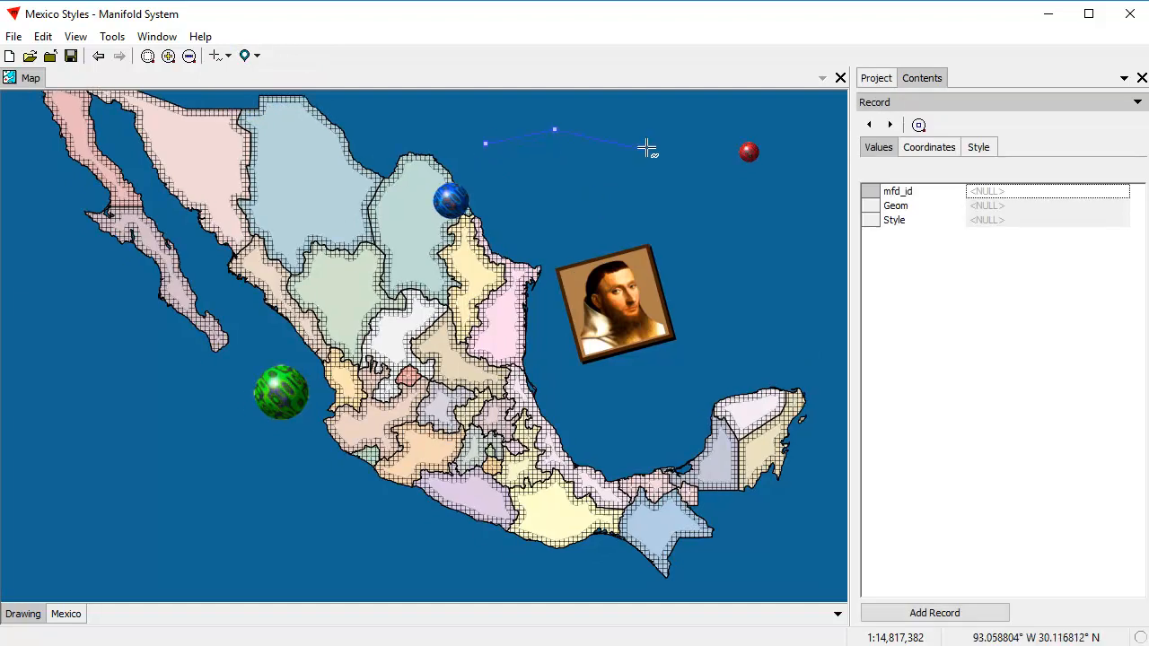
left_click(605, 205)
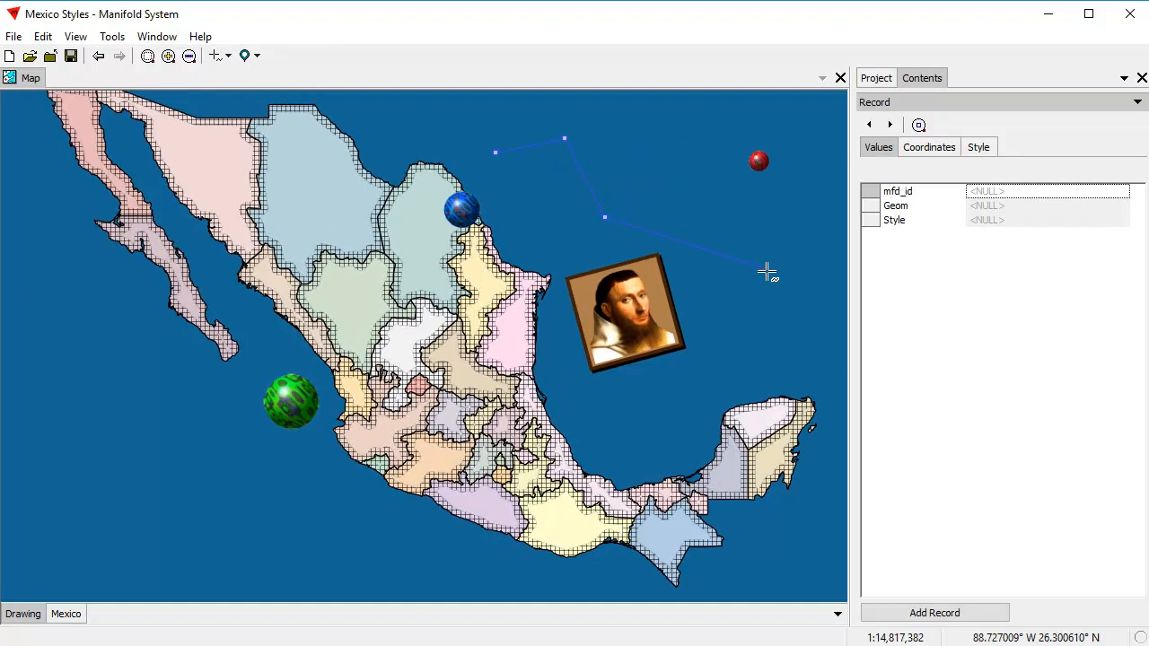
left_click(684, 185)
right_click(756, 305)
left_click(832, 334)
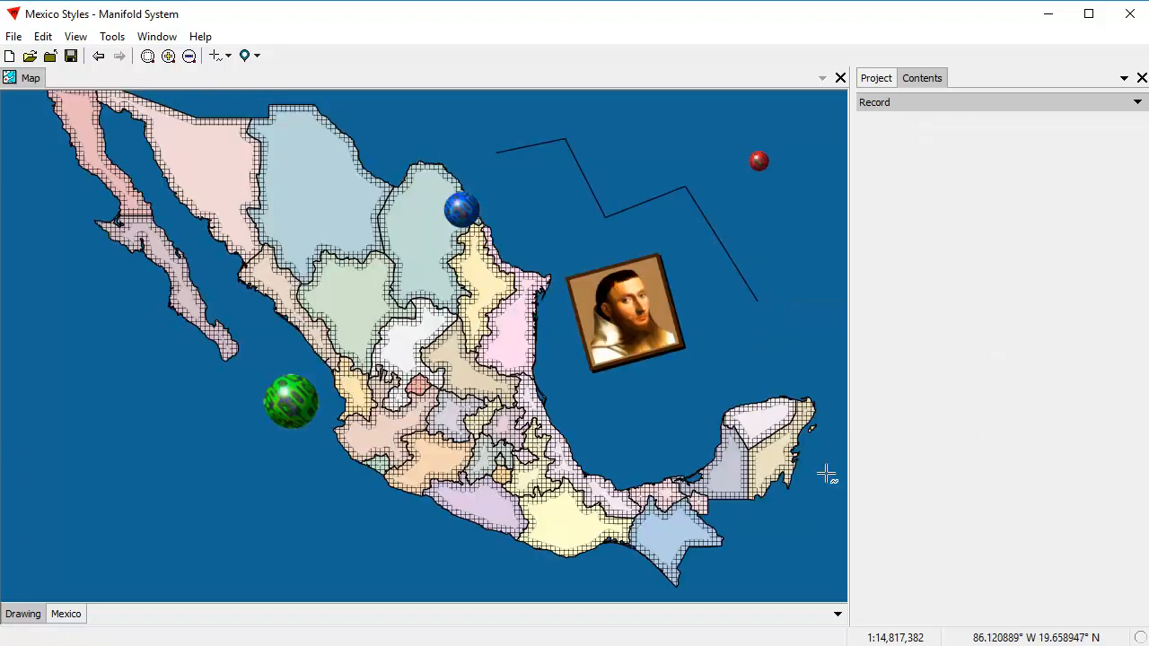
Set the line size in the drawing's style to 3 pt
left_click(894, 114)
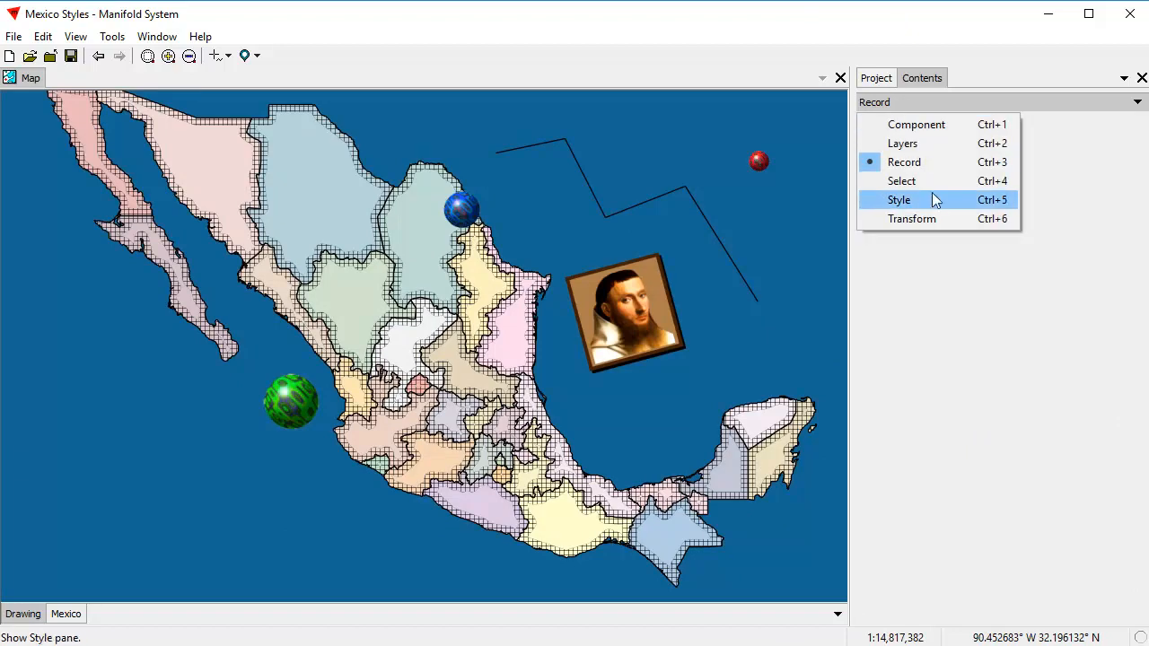
left_click(924, 198)
left_click_drag(545, 255, 518, 287)
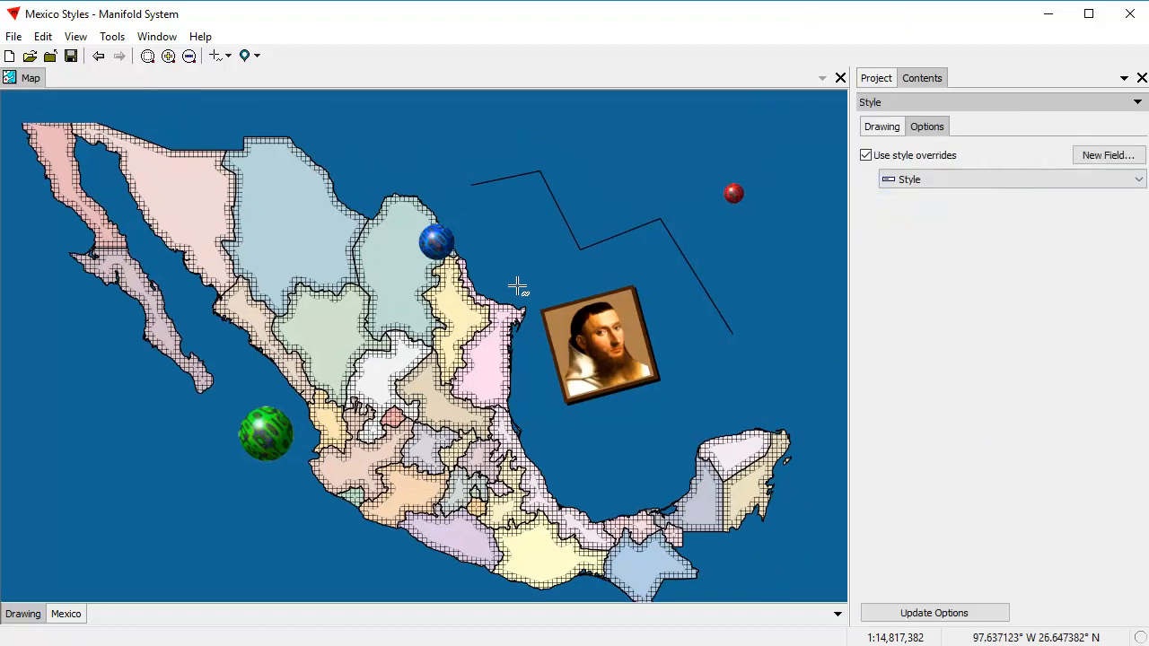
left_click(881, 128)
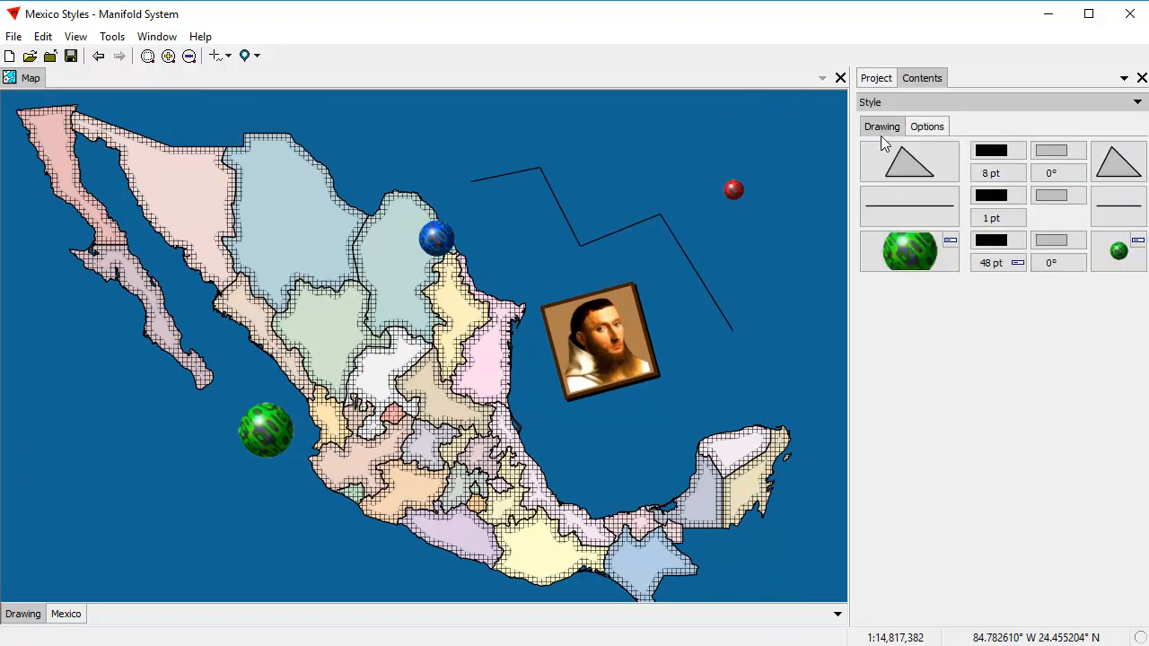
left_click(998, 224)
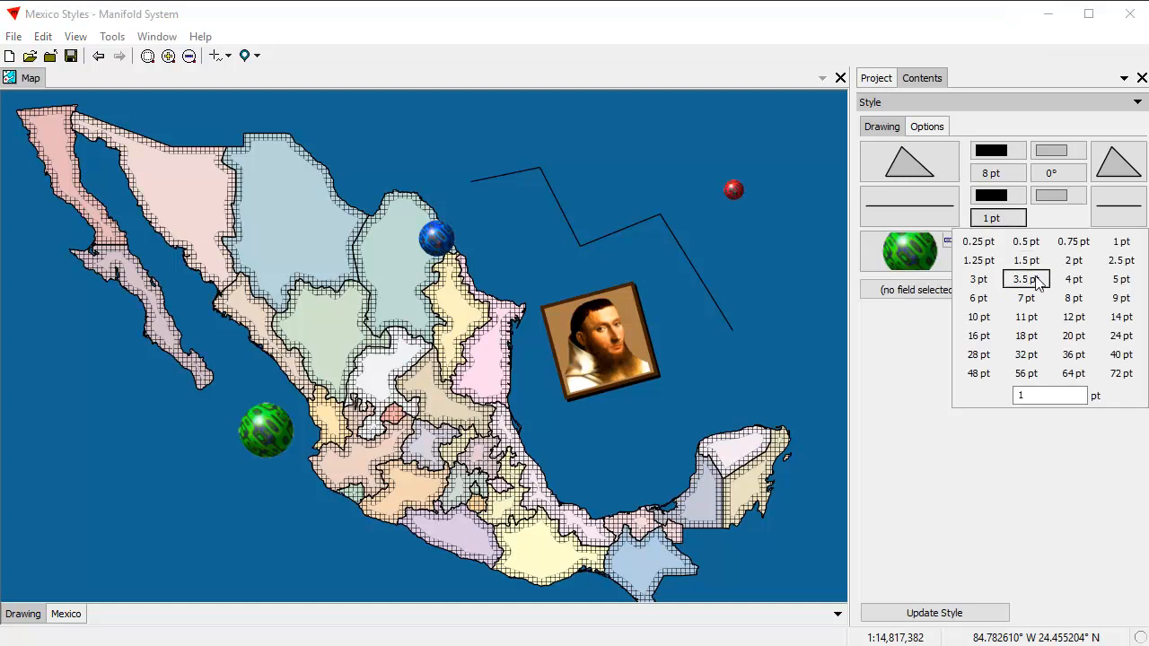
left_click(991, 279)
In the full line style settings, sample the map's blue for the preview background and set the stroke color to white
left_click(903, 216)
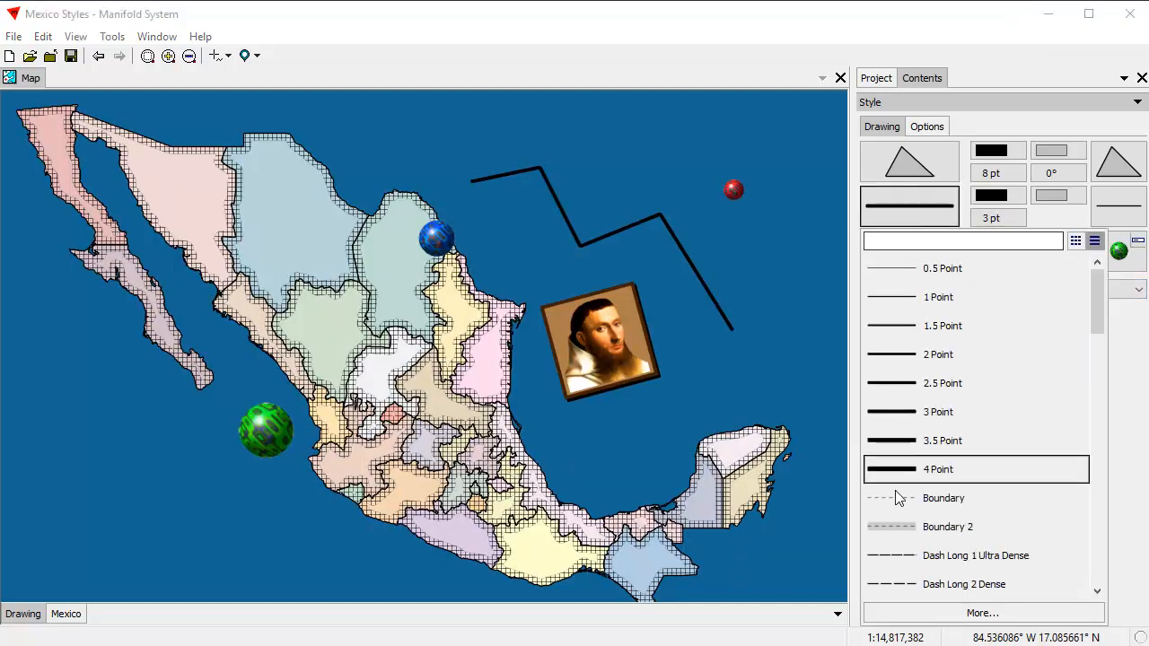
left_click(951, 615)
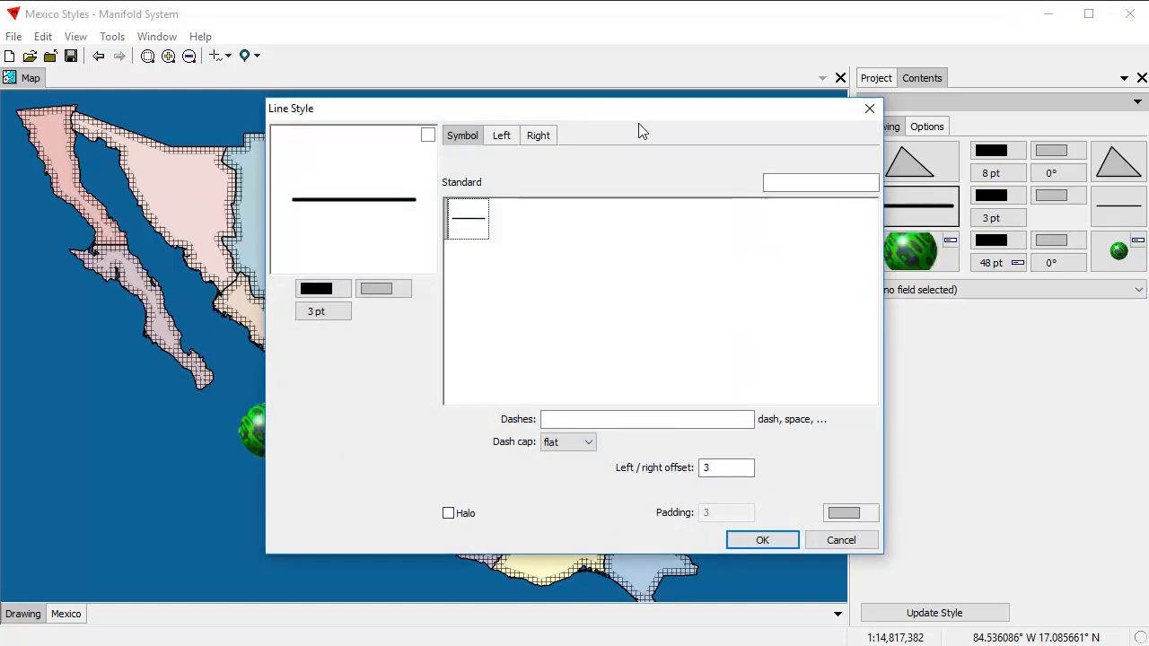
left_click_drag(610, 115, 731, 137)
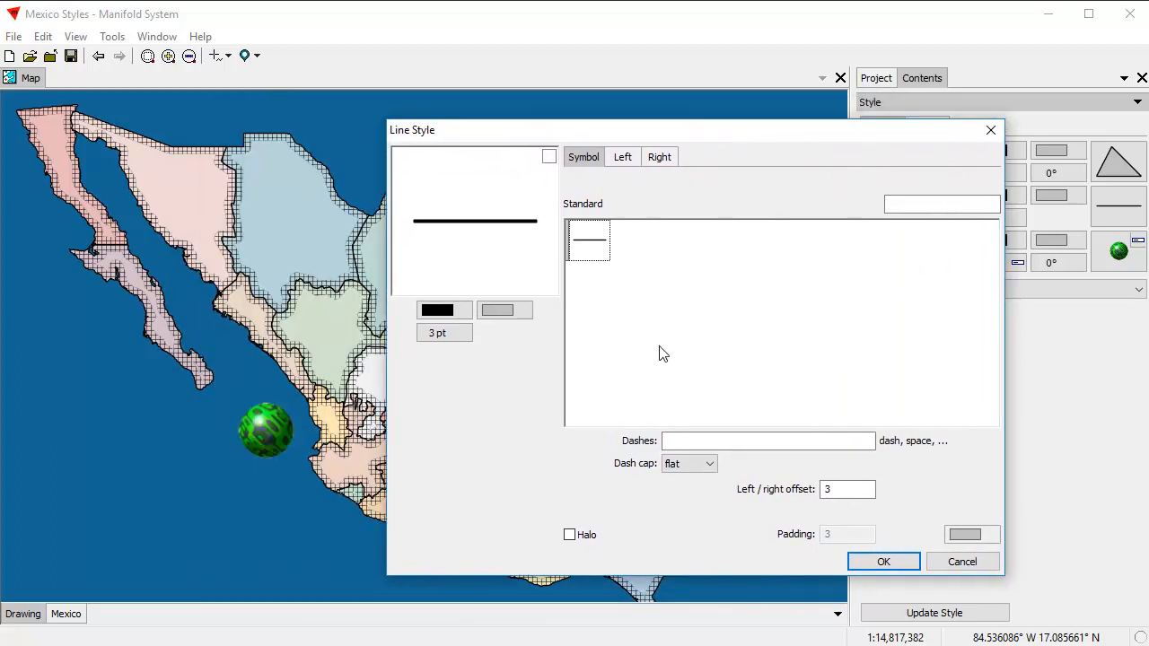
left_click(548, 157)
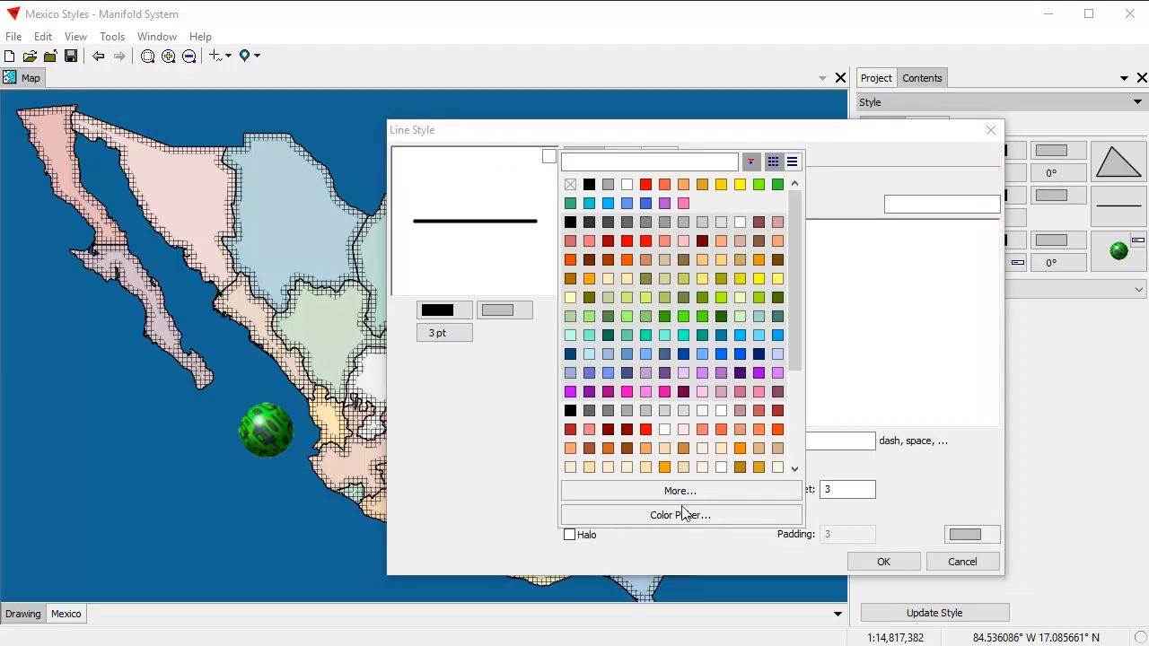
left_click(608, 513)
left_click(152, 466)
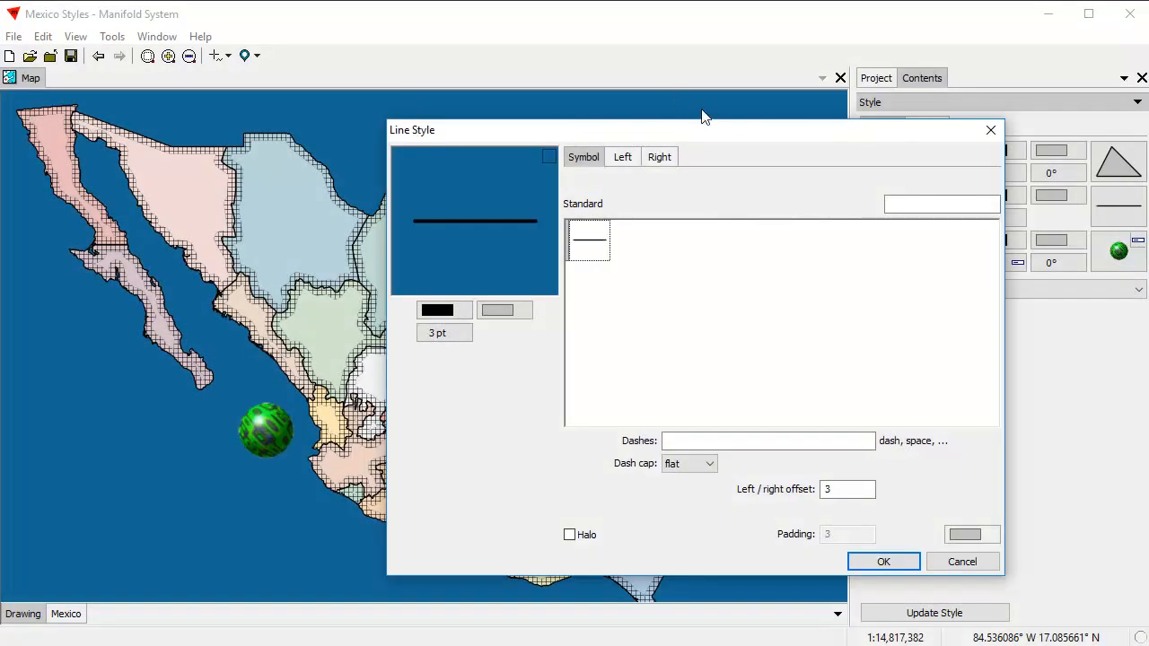
left_click(439, 314)
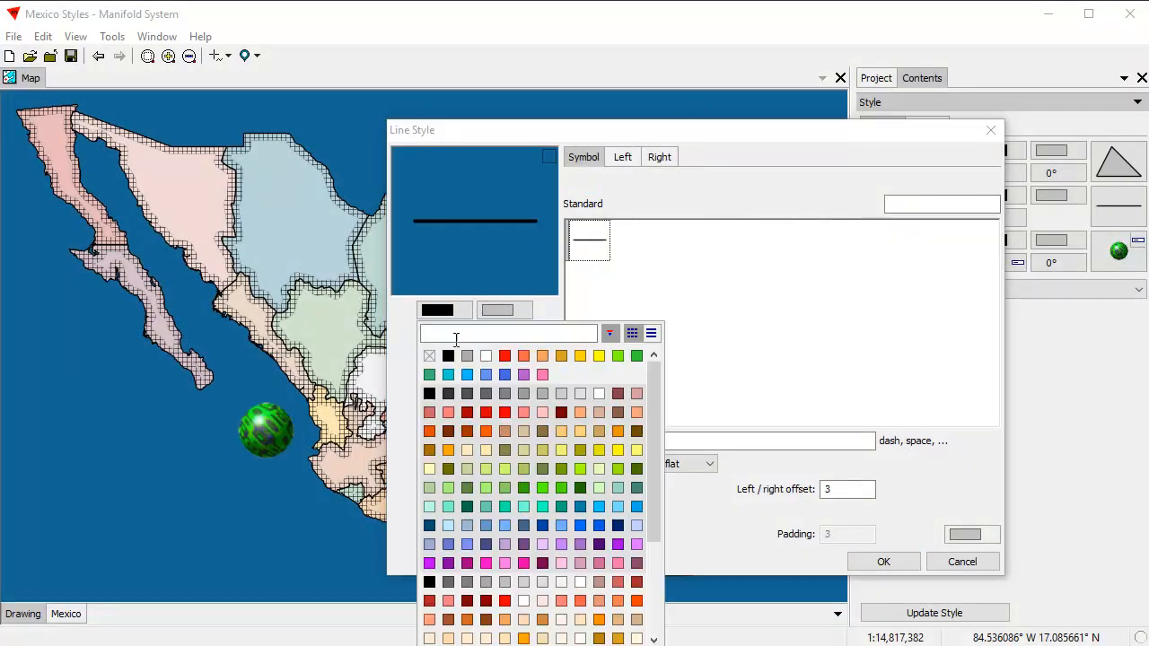
left_click(485, 356)
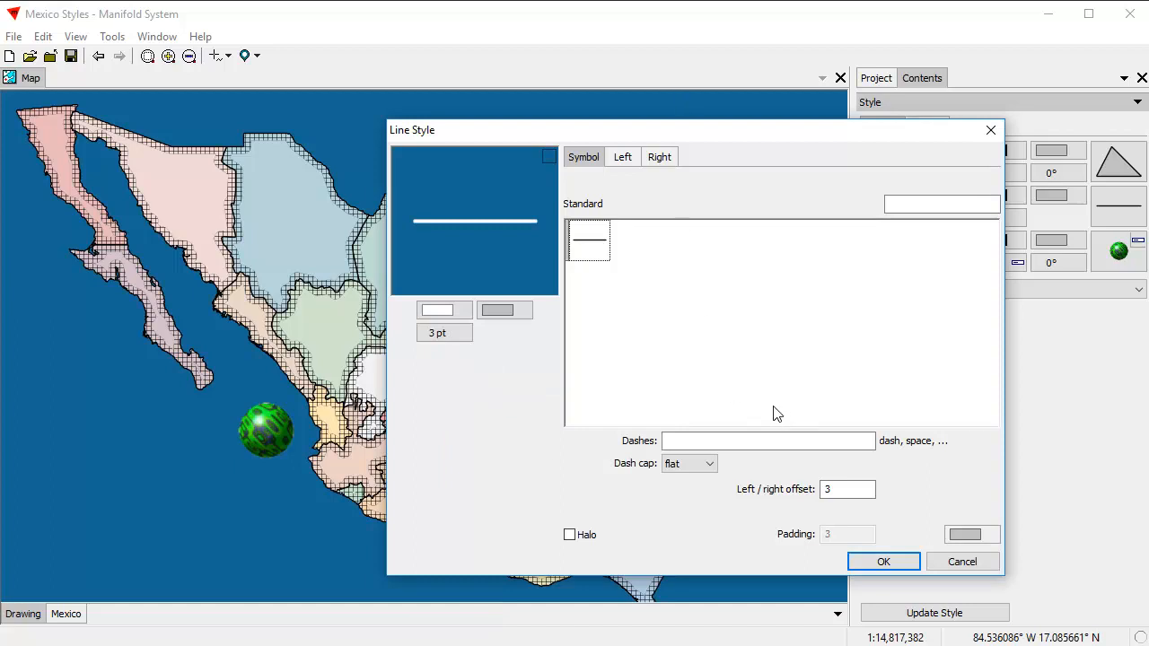
Try a 4 pt line size and return it to 3 pt
left_click(445, 334)
left_click(538, 394)
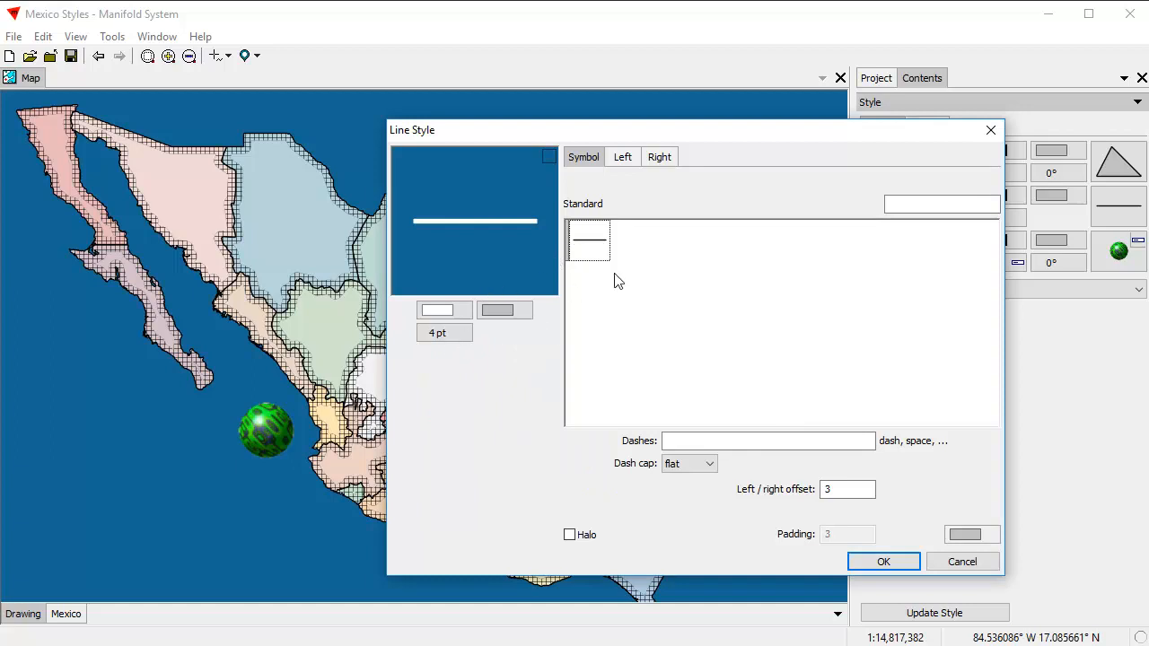
left_click(445, 334)
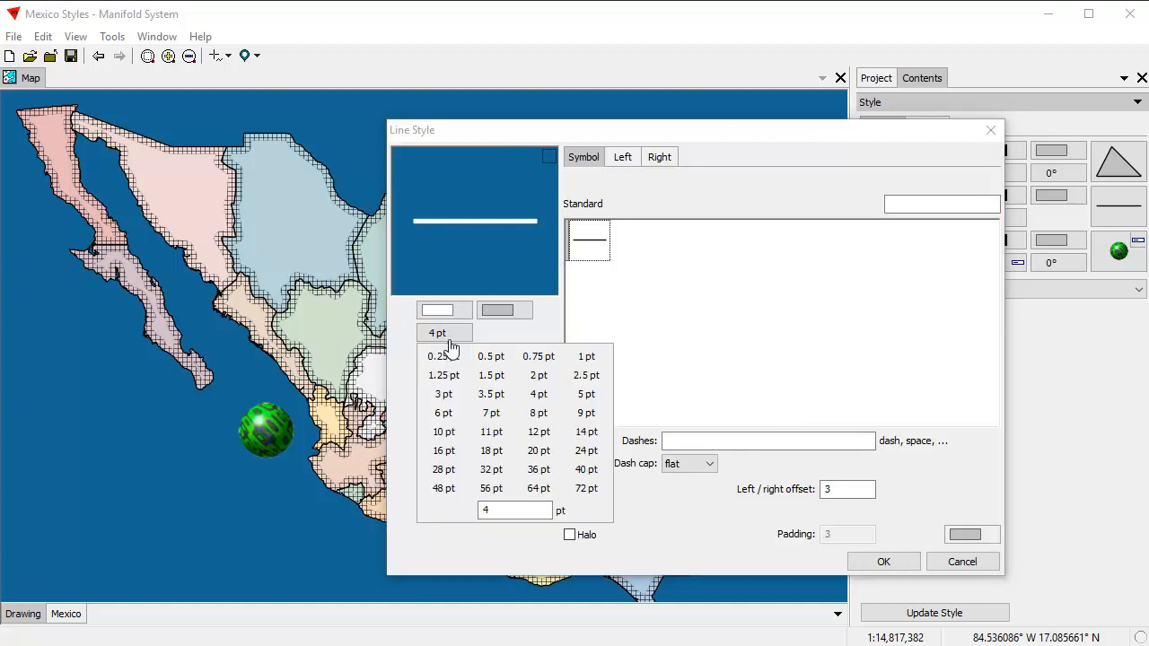
left_click(441, 393)
Give the line a 5,5 dash pattern and a black halo with a padding of 8
left_click(709, 440)
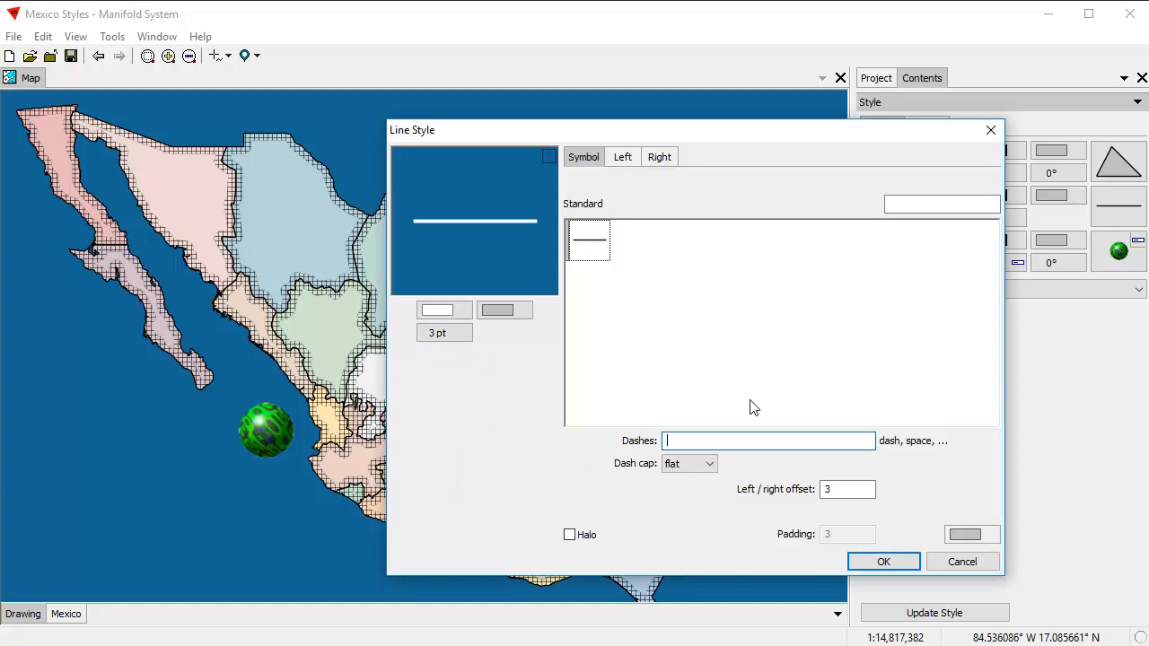
type("5,5")
left_click(569, 534)
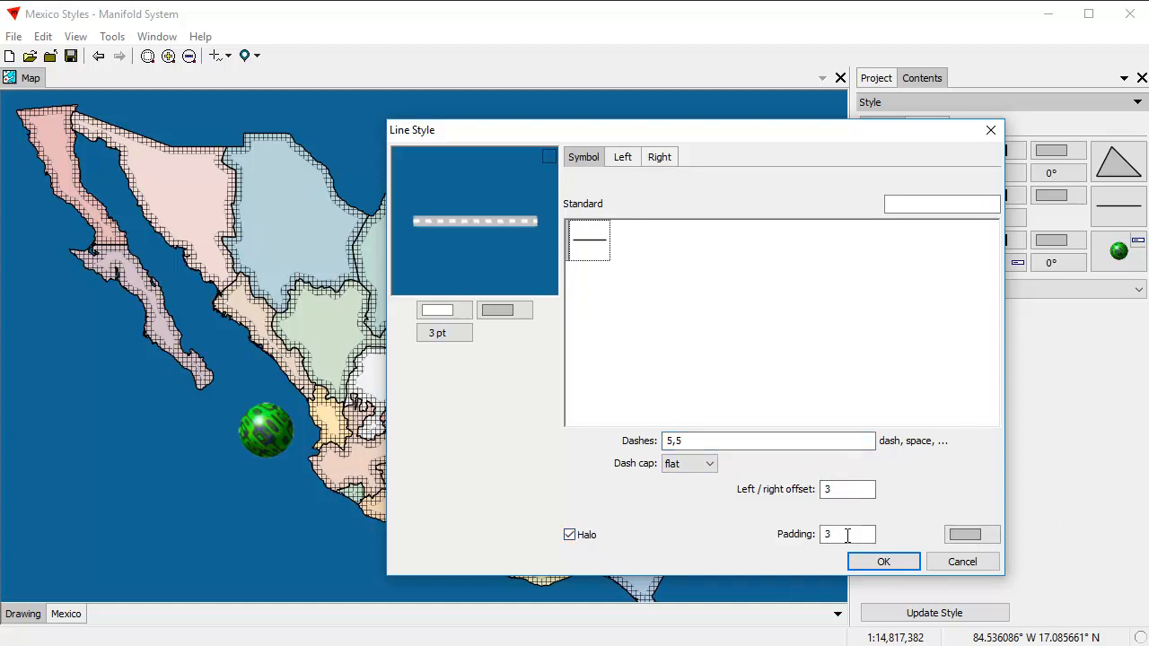
left_click(967, 535)
left_click(931, 538)
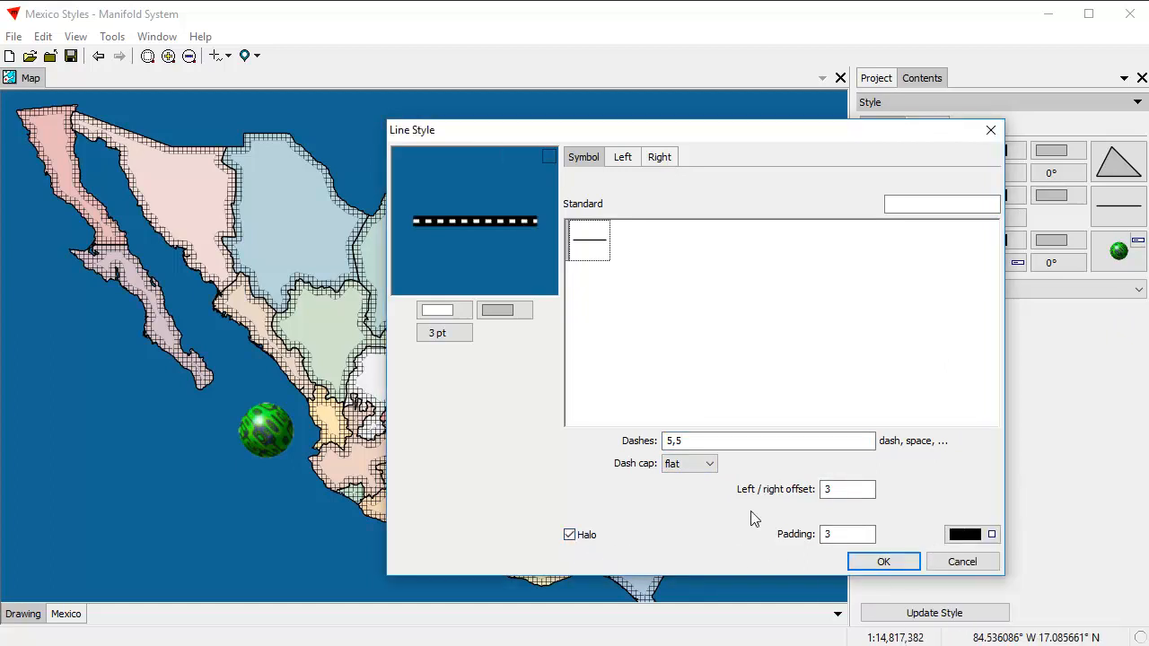
left_click_drag(864, 540, 827, 536)
type("8")
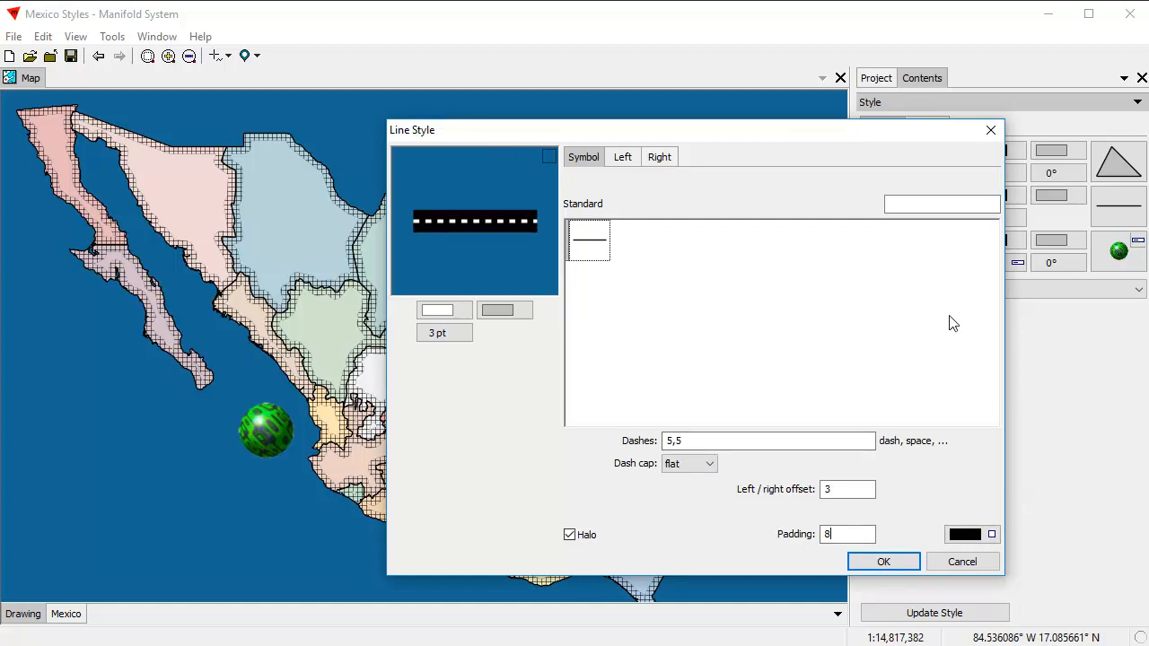
left_click_drag(757, 133, 818, 135)
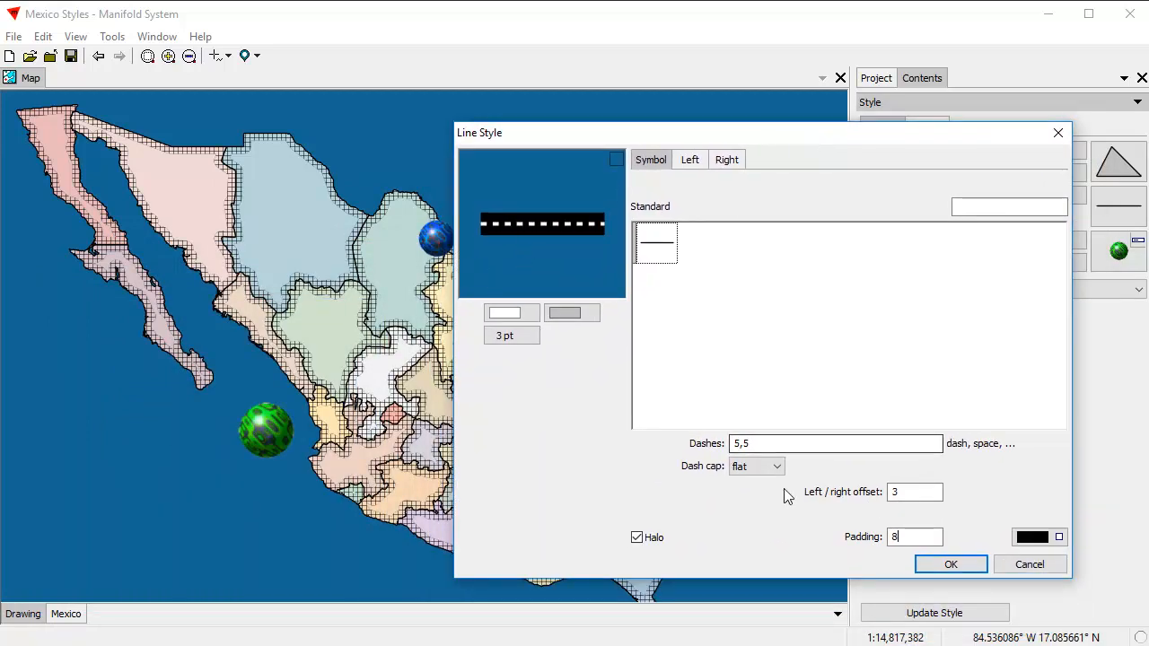
Try the round, square and triangle dash caps on the line, return to flat and apply the line style
left_click(770, 467)
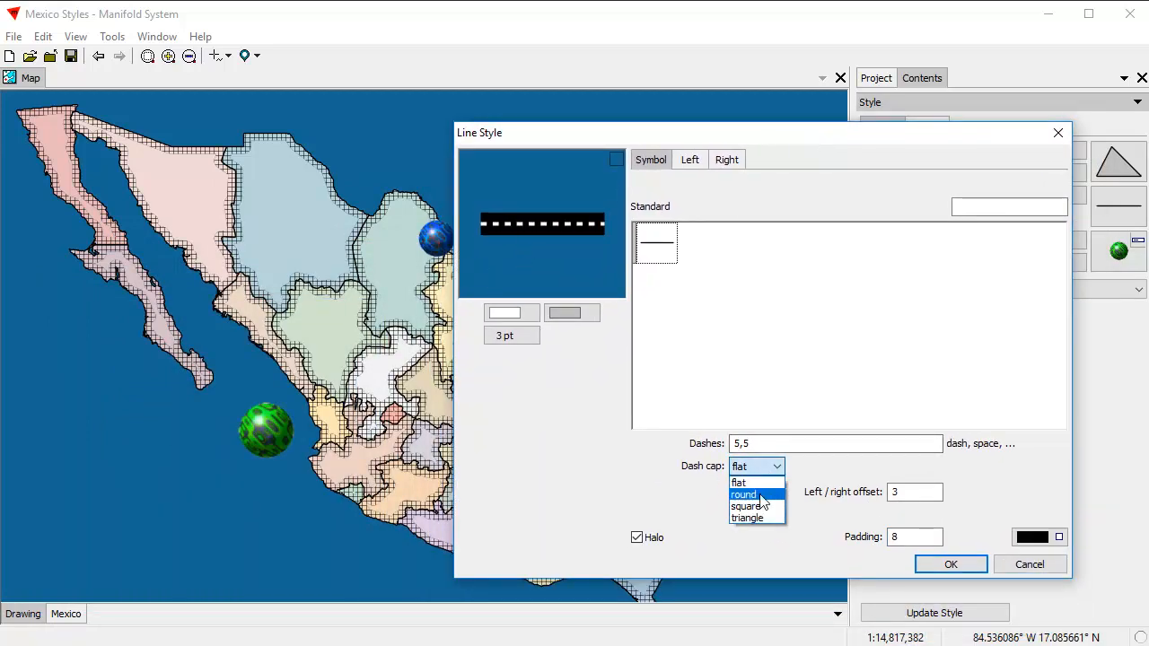
left_click(759, 494)
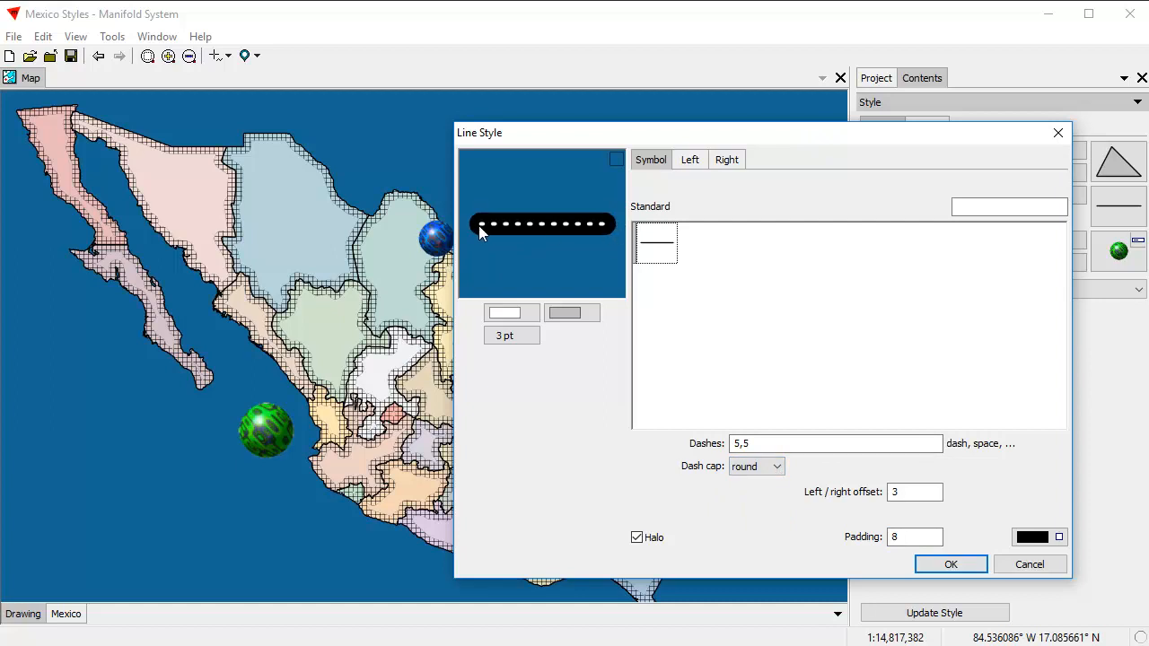
left_click(769, 465)
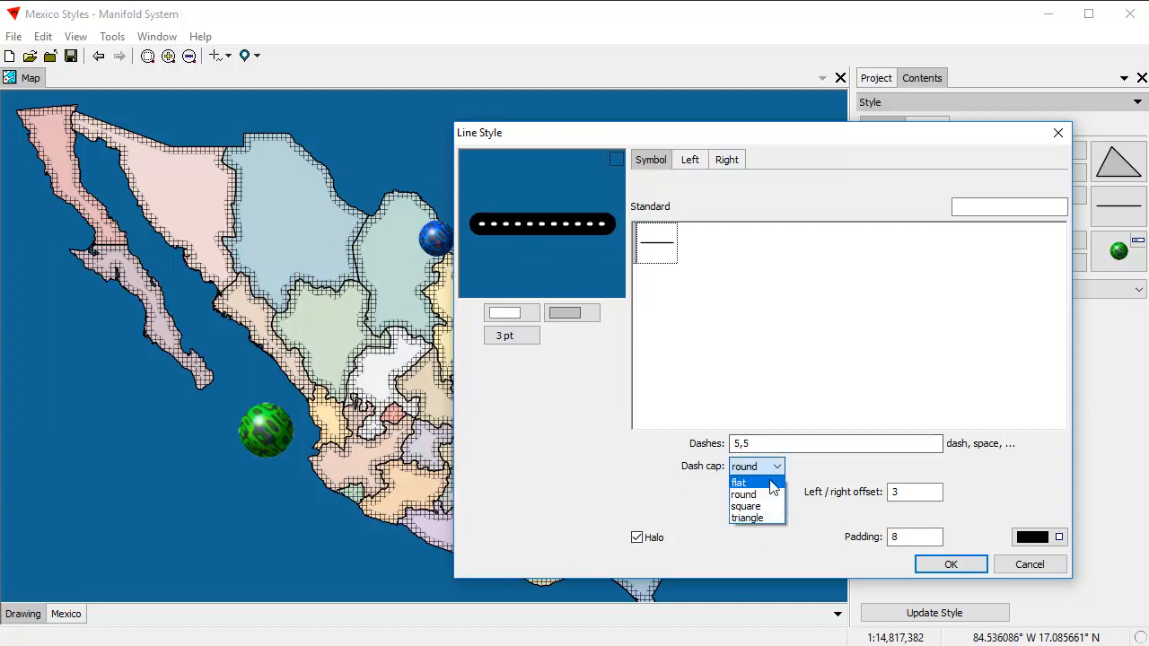
left_click(761, 508)
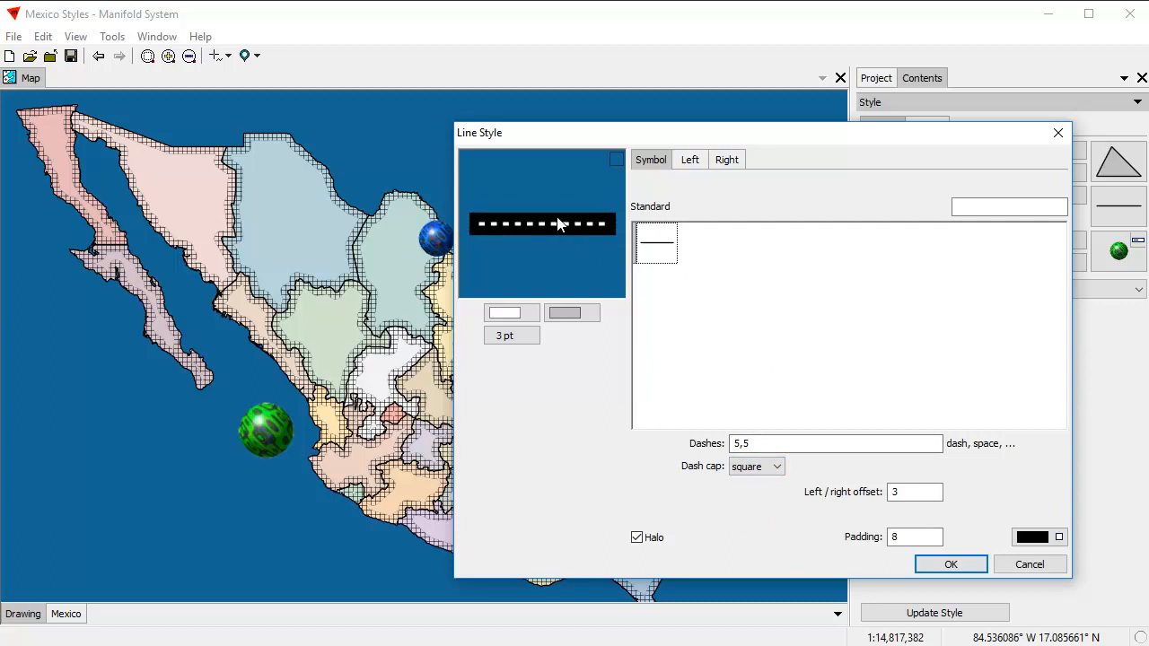
left_click(769, 466)
left_click(768, 519)
left_click(764, 475)
left_click(758, 484)
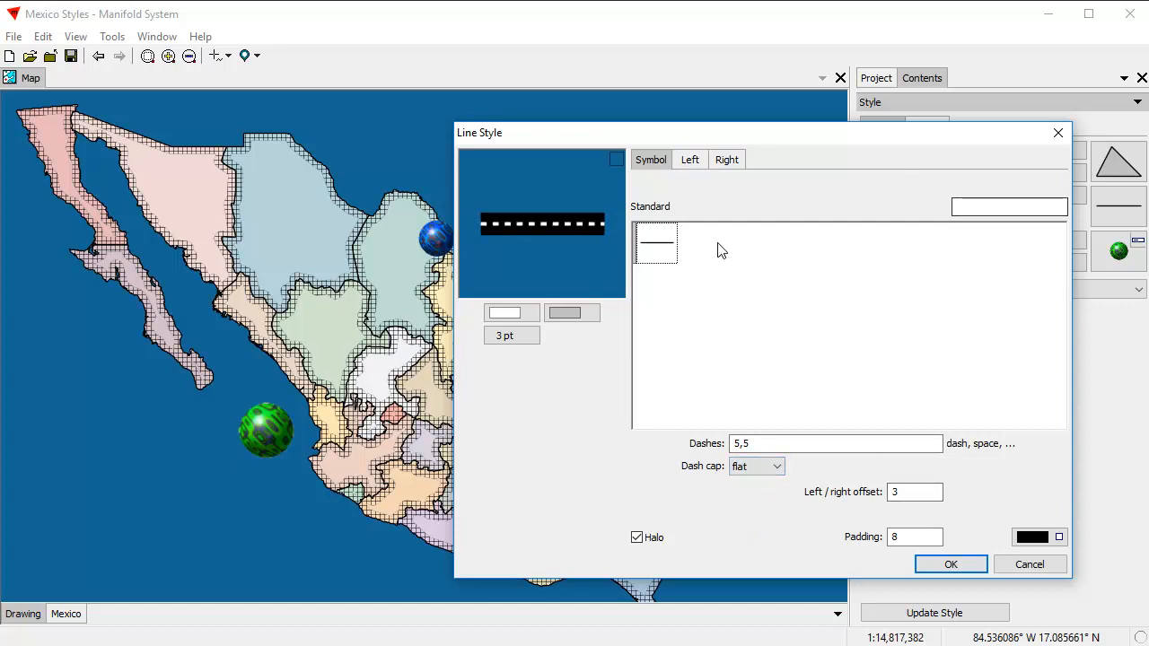
left_click(951, 565)
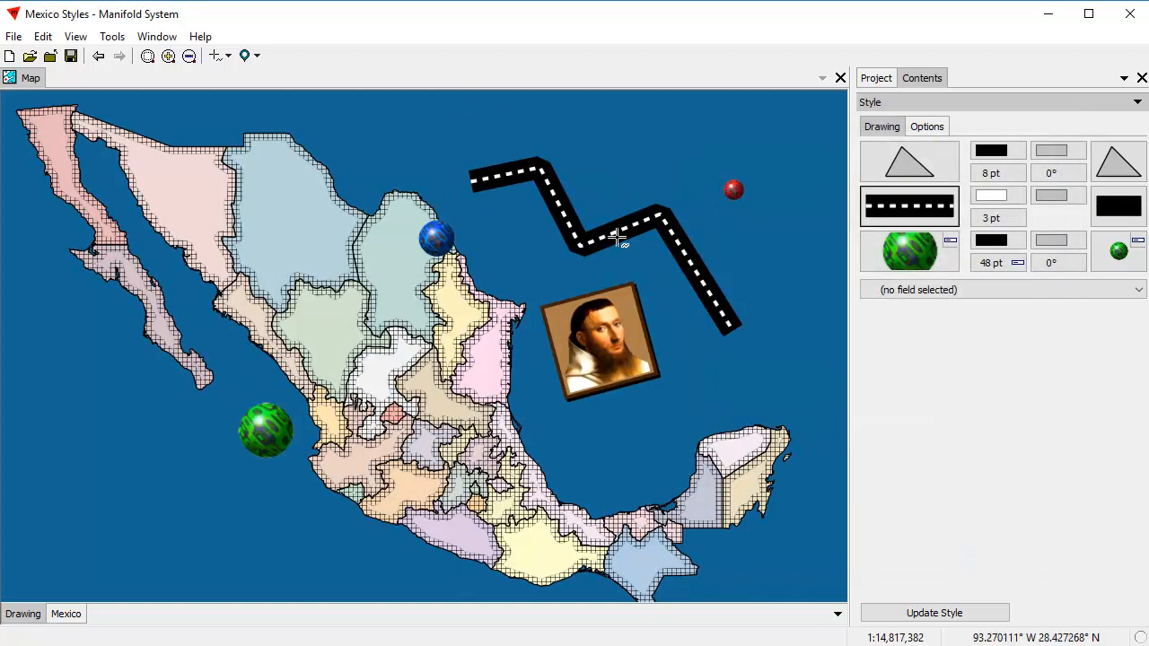
Reopen the full settings of the drawing's line style and sample the map's blue for the preview background
left_click(922, 222)
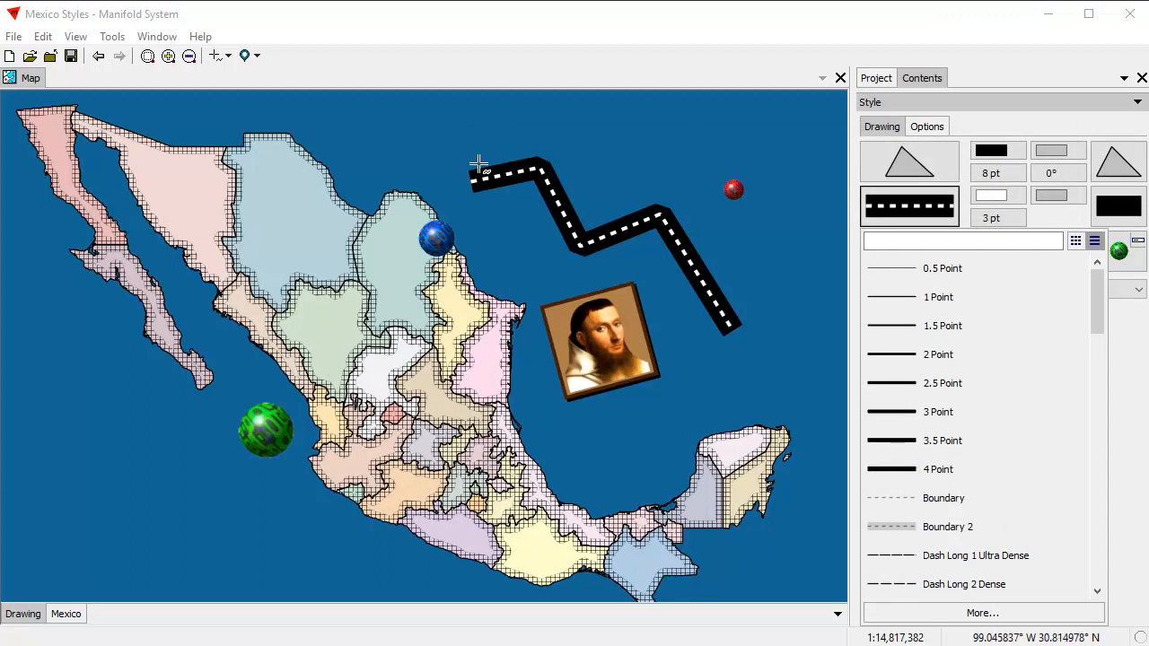
left_click(992, 613)
left_click_drag(601, 110, 378, 125)
left_click(213, 151)
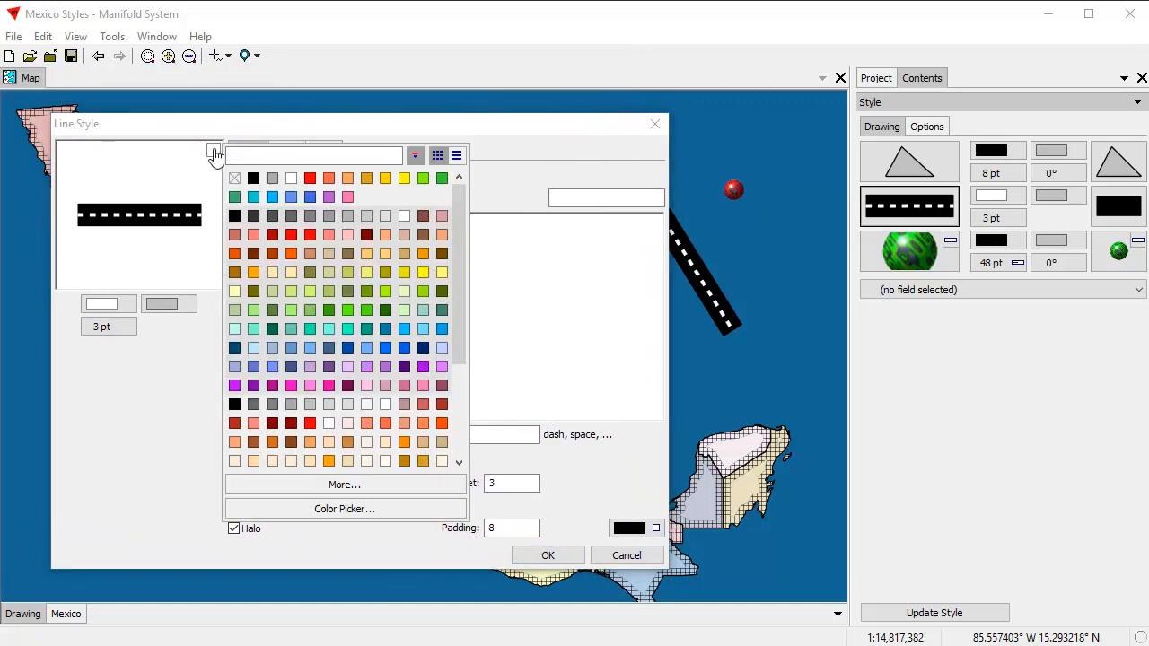
left_click(345, 509)
left_click(786, 387)
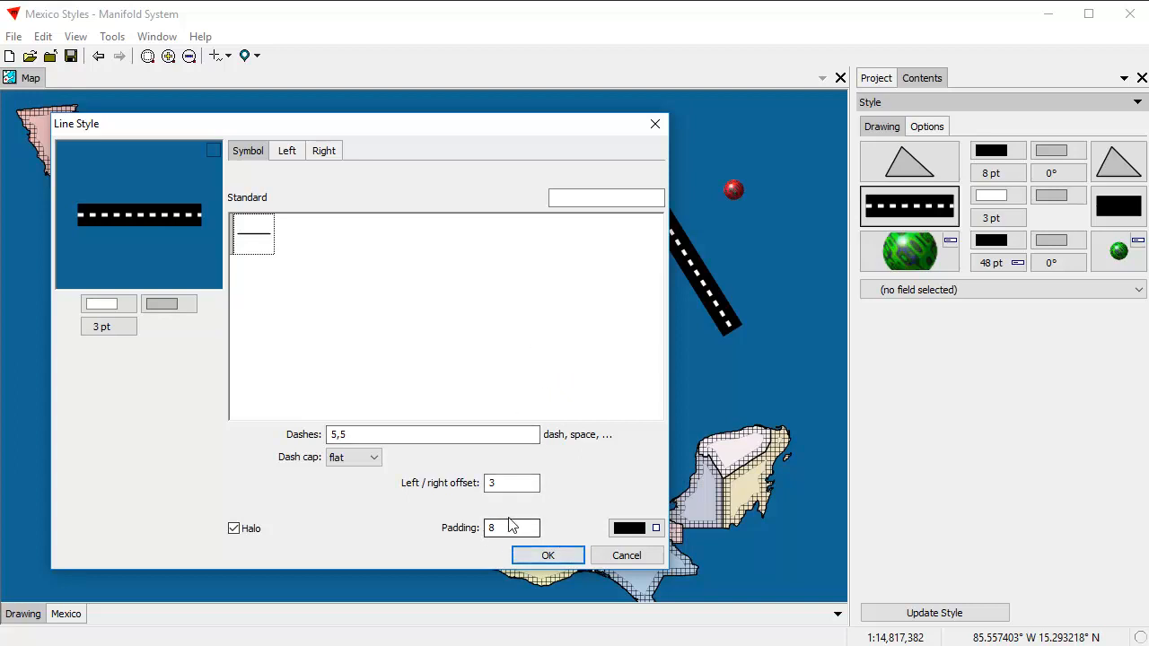
Enable the left accessory line and, after trying a left/right offset of 13, set the offset to 10
left_click(287, 153)
left_click(235, 175)
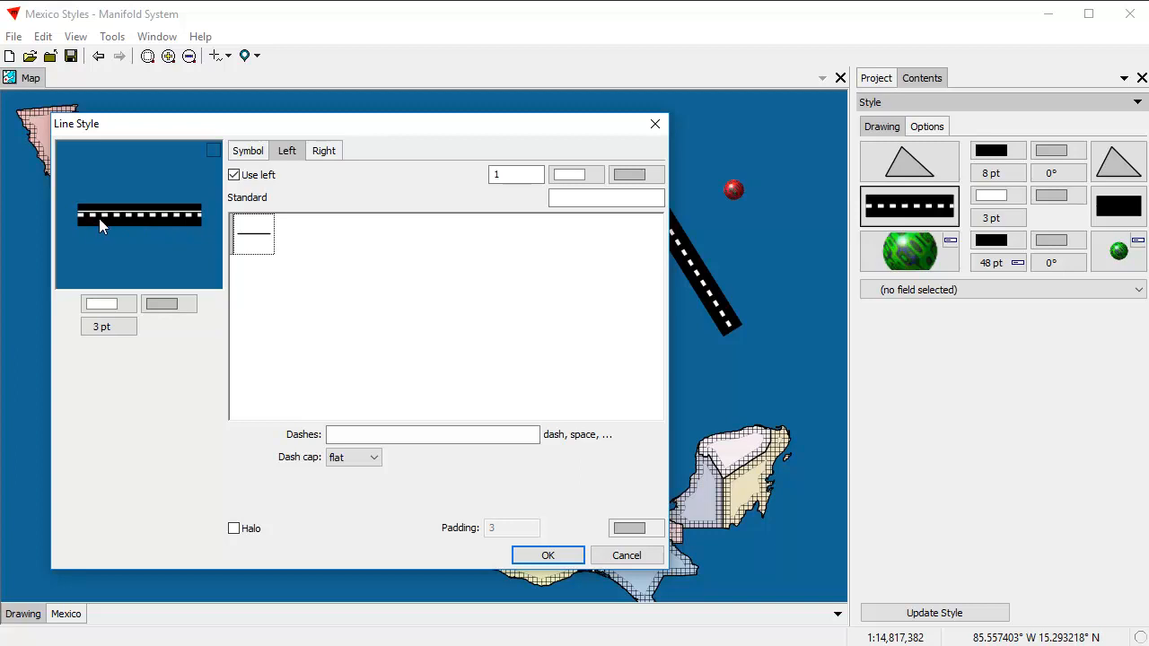
left_click(247, 151)
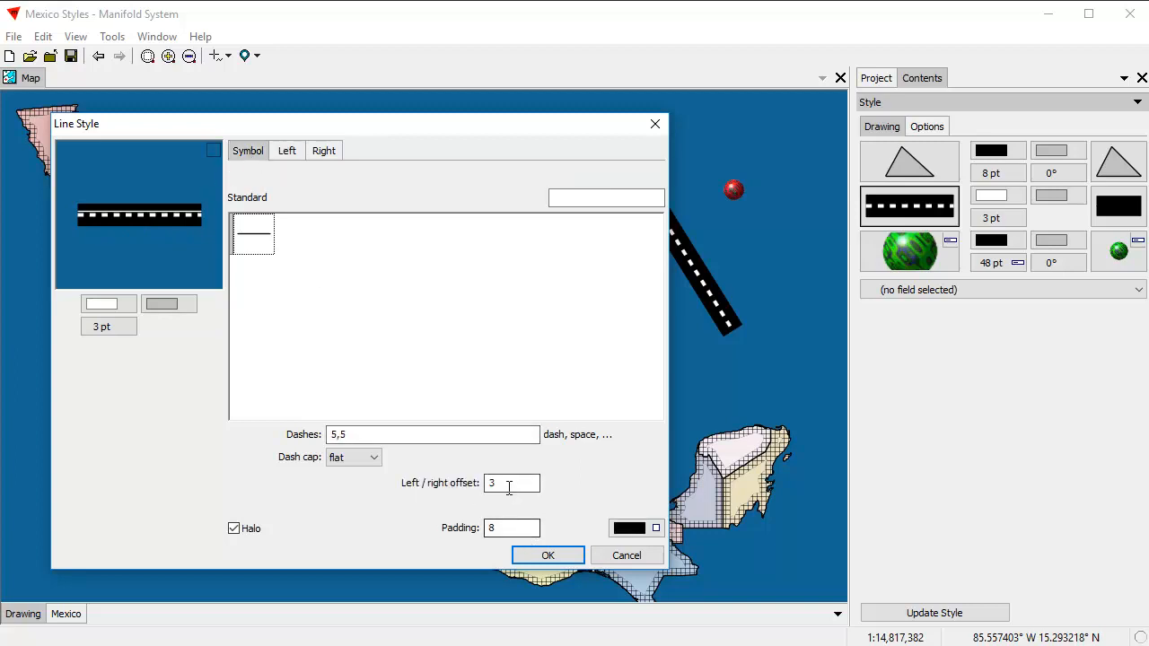
left_click_drag(498, 483, 477, 485)
type("13")
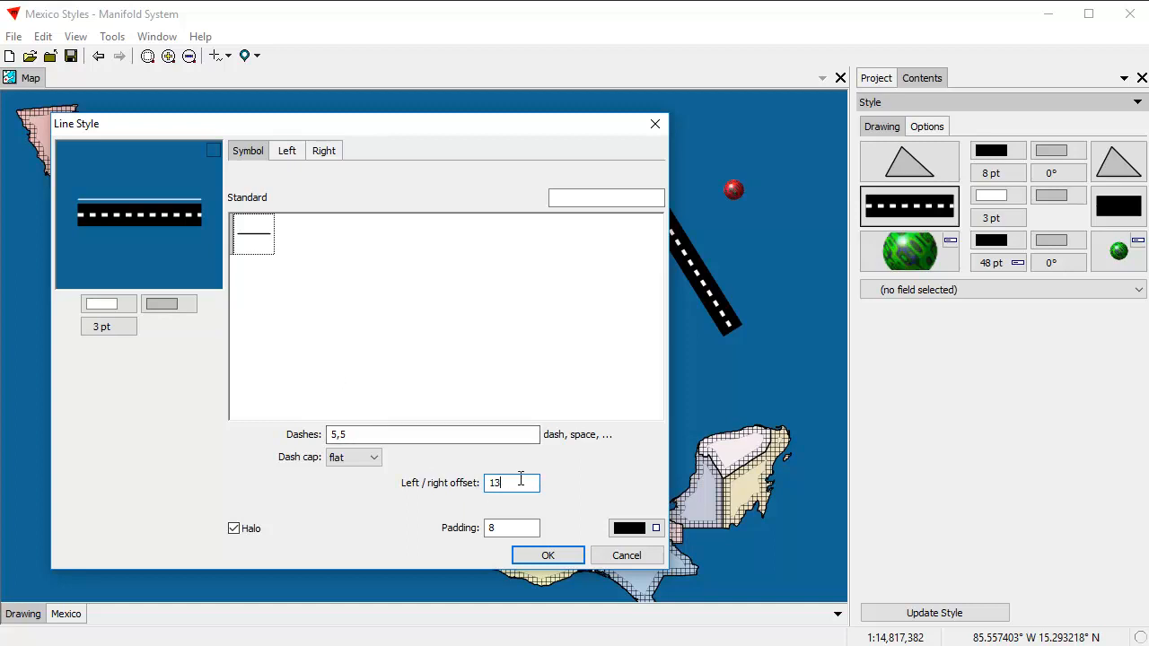
type("1")
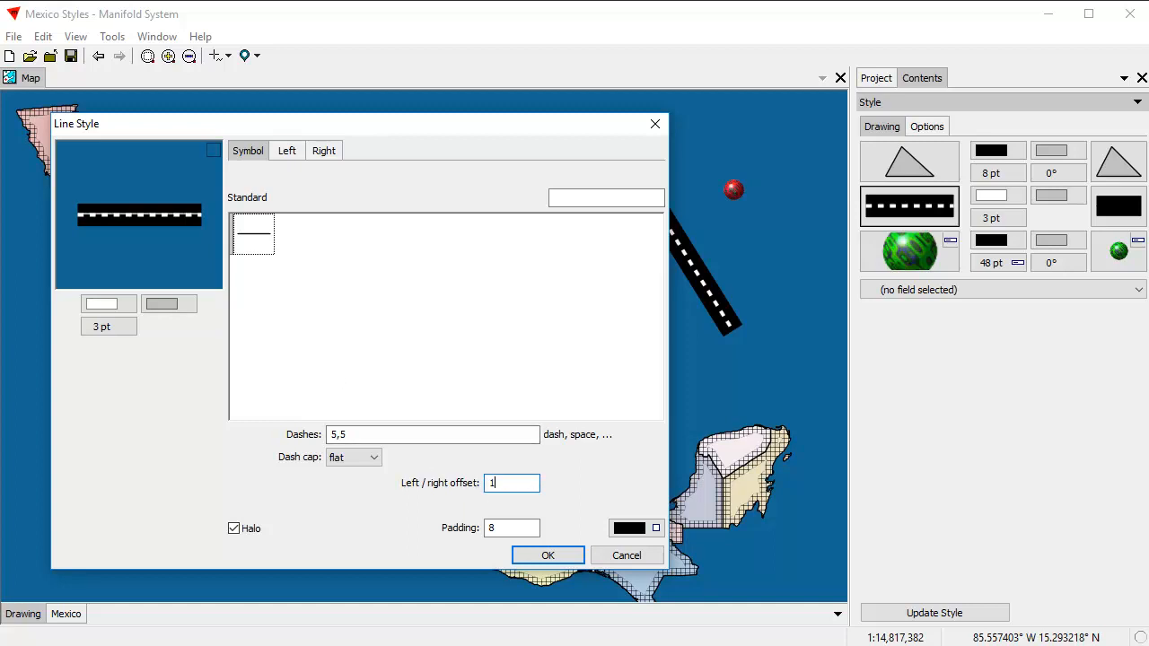
type("0")
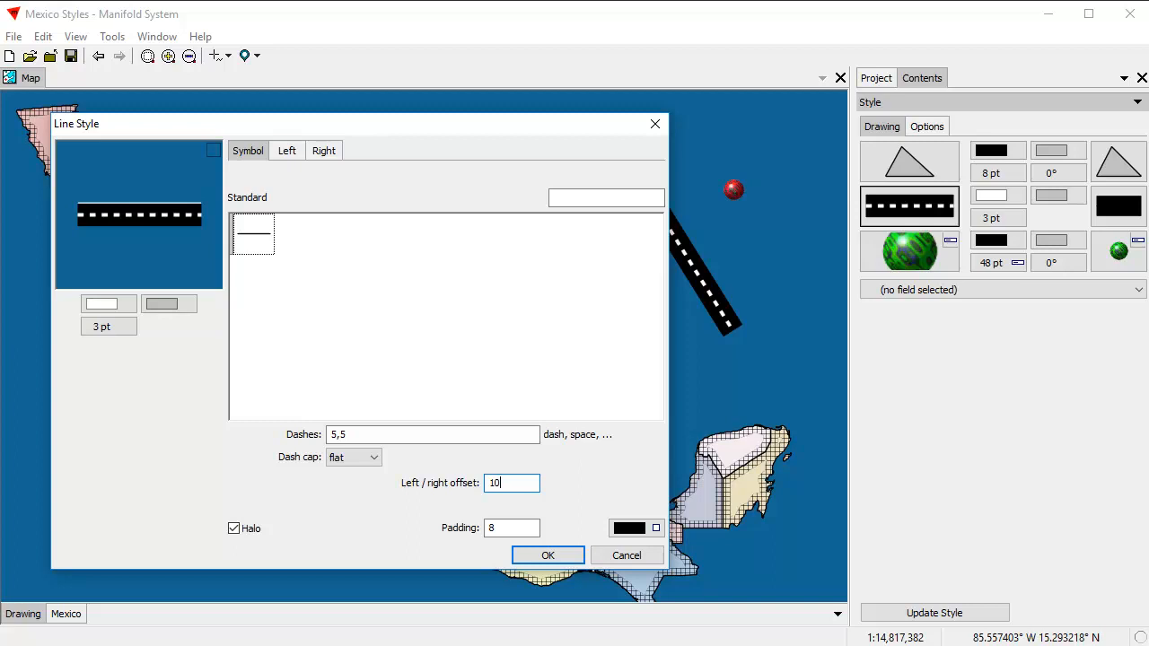
Set the left accessory line's width to 6 and its dash pattern to 1,5
left_click(286, 151)
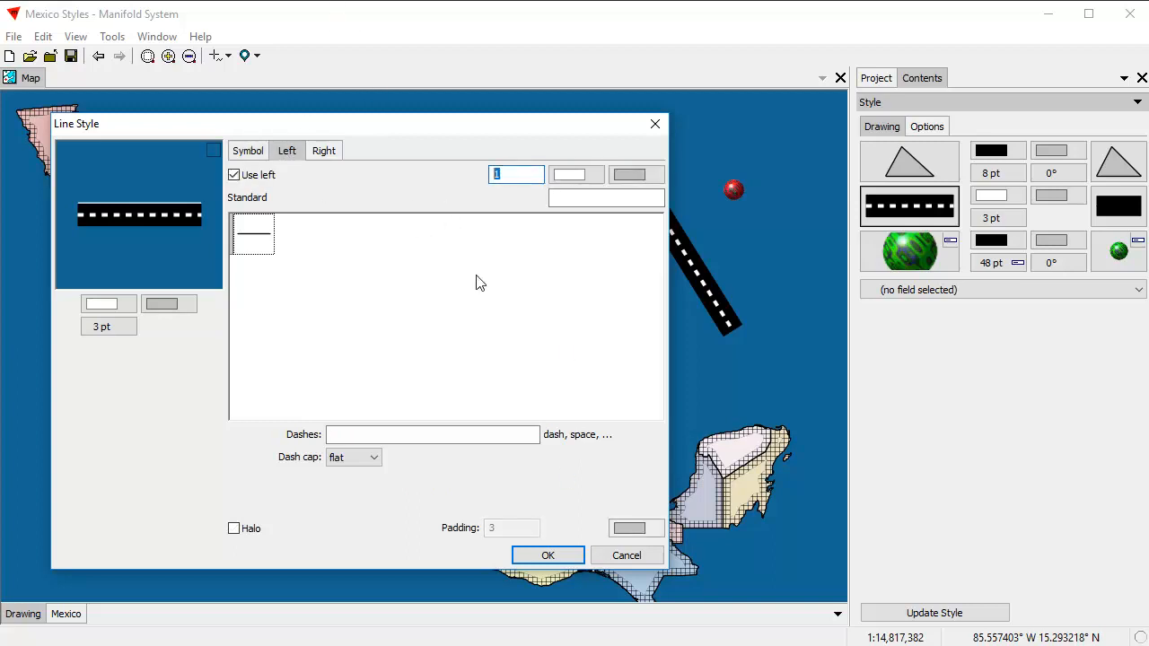
type("6")
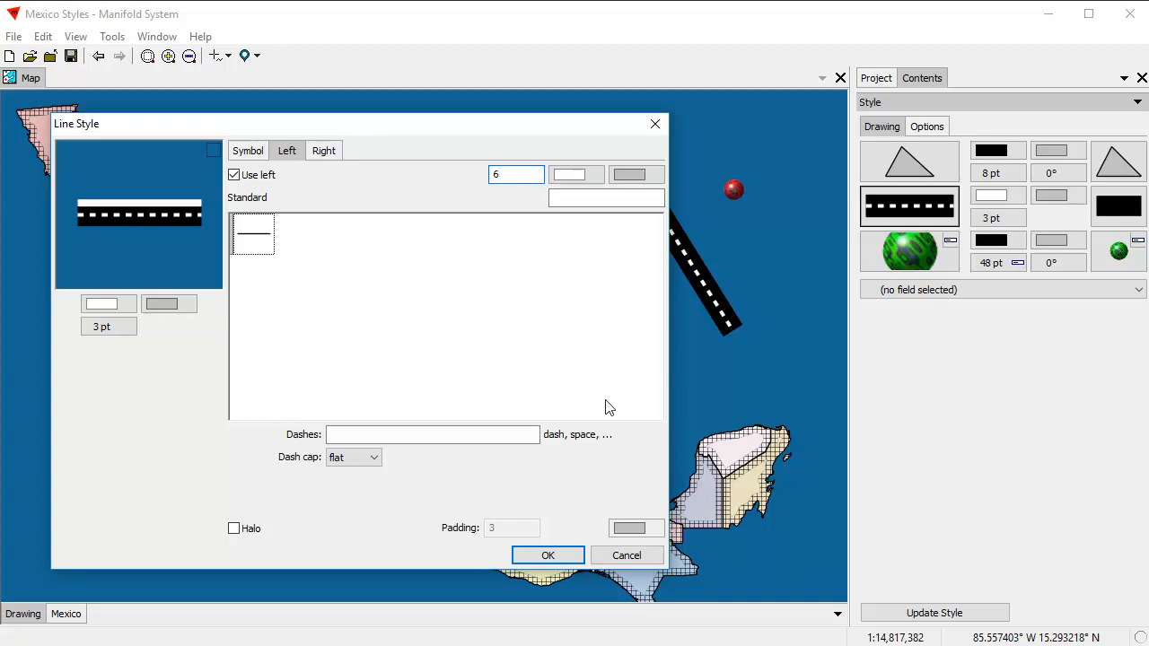
left_click(381, 432)
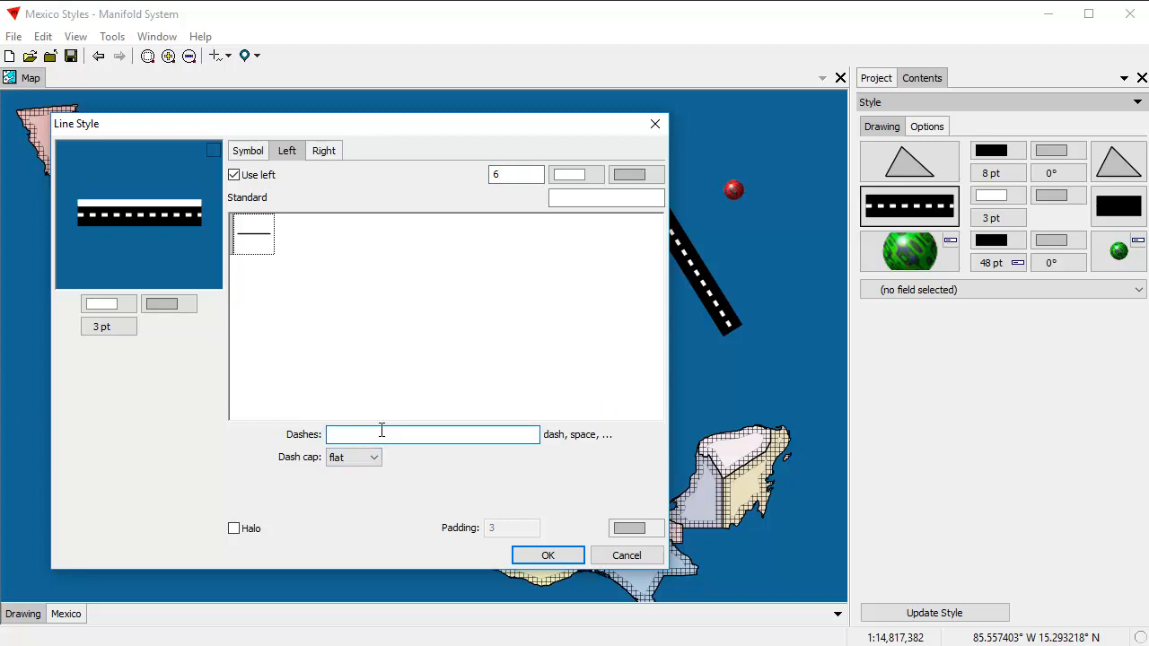
type("1,5")
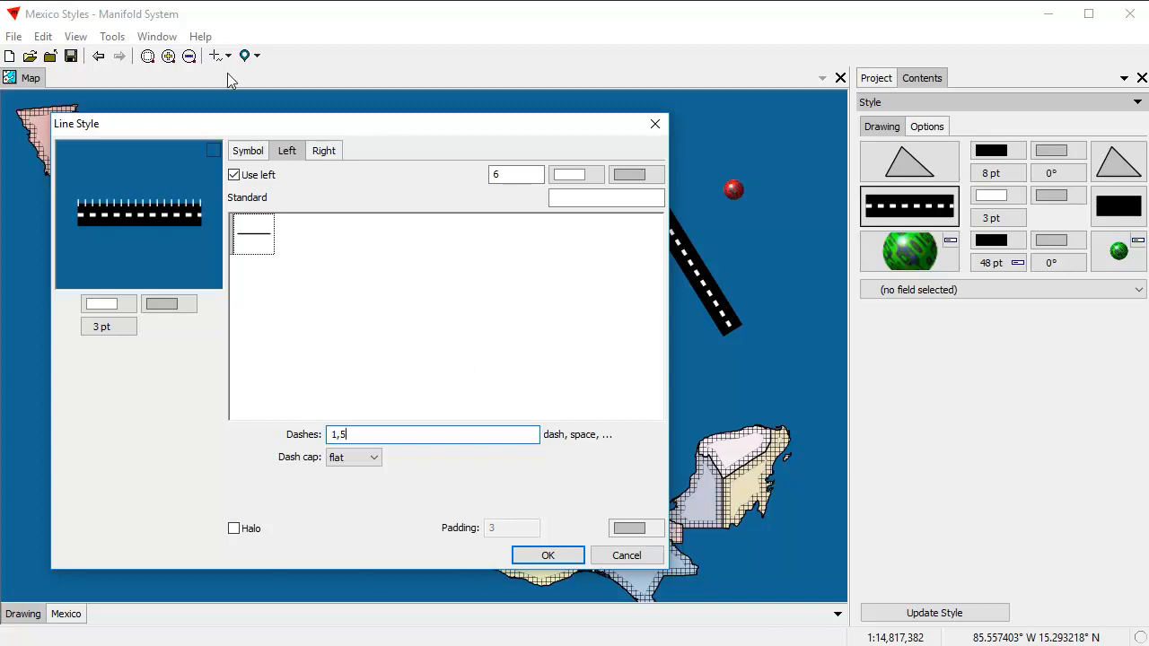
Increase the left/right offset of the line style to 13
left_click(247, 153)
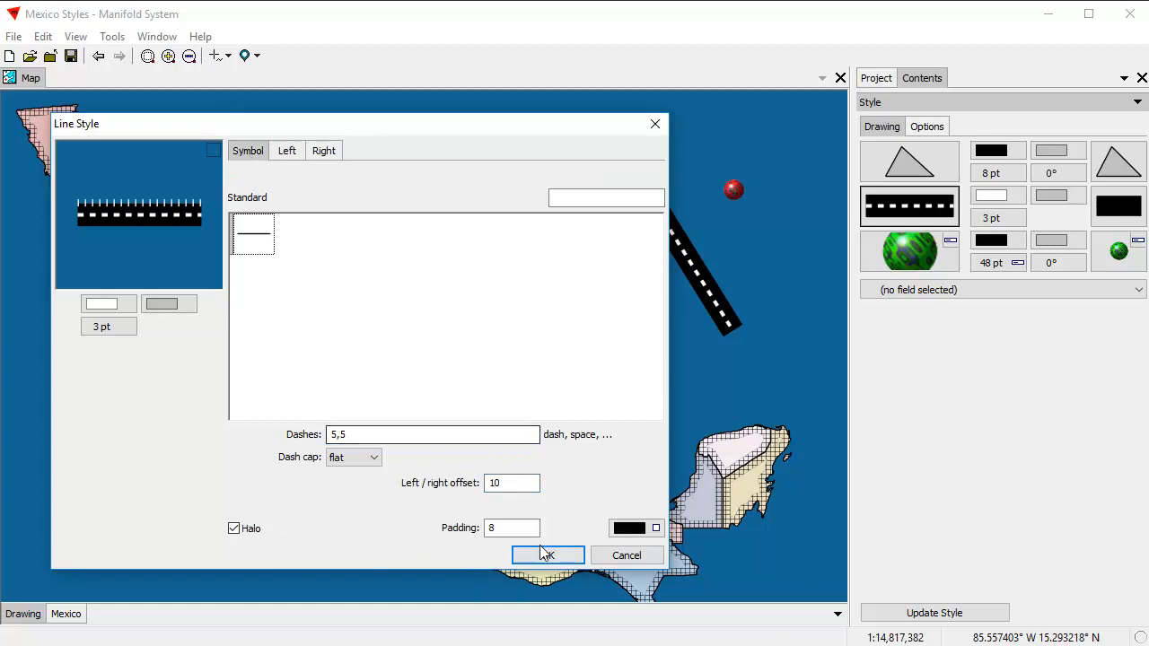
left_click(496, 483)
type("3")
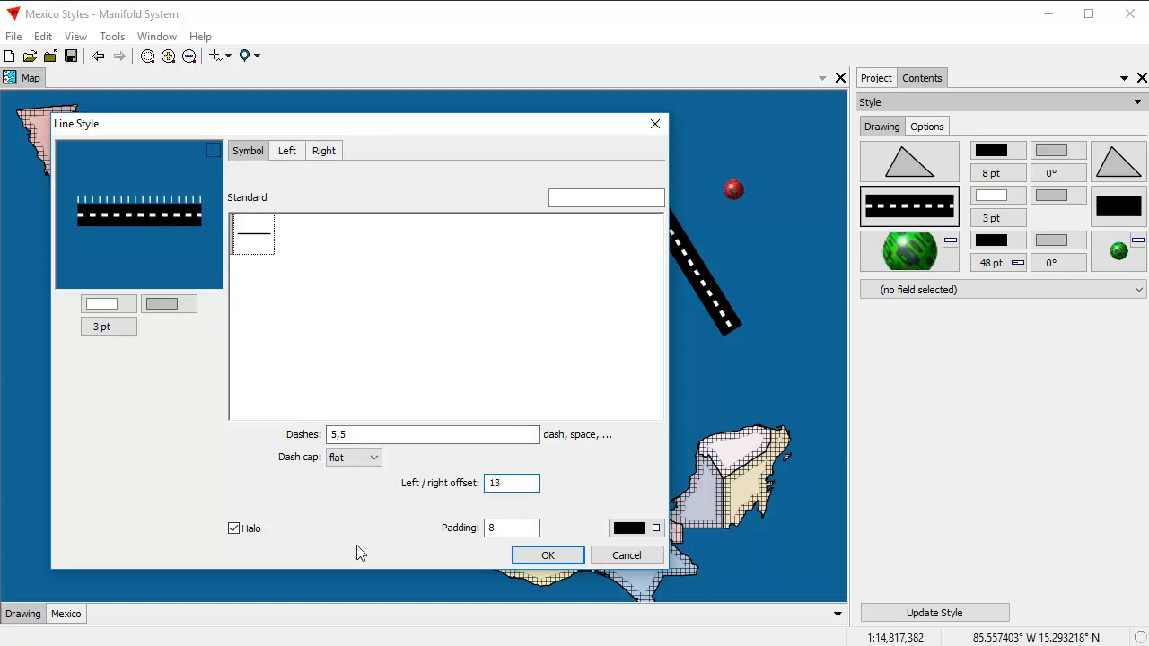
Give the left accessory line a black halo with a padding of 0.1 and apply the line style
left_click(288, 151)
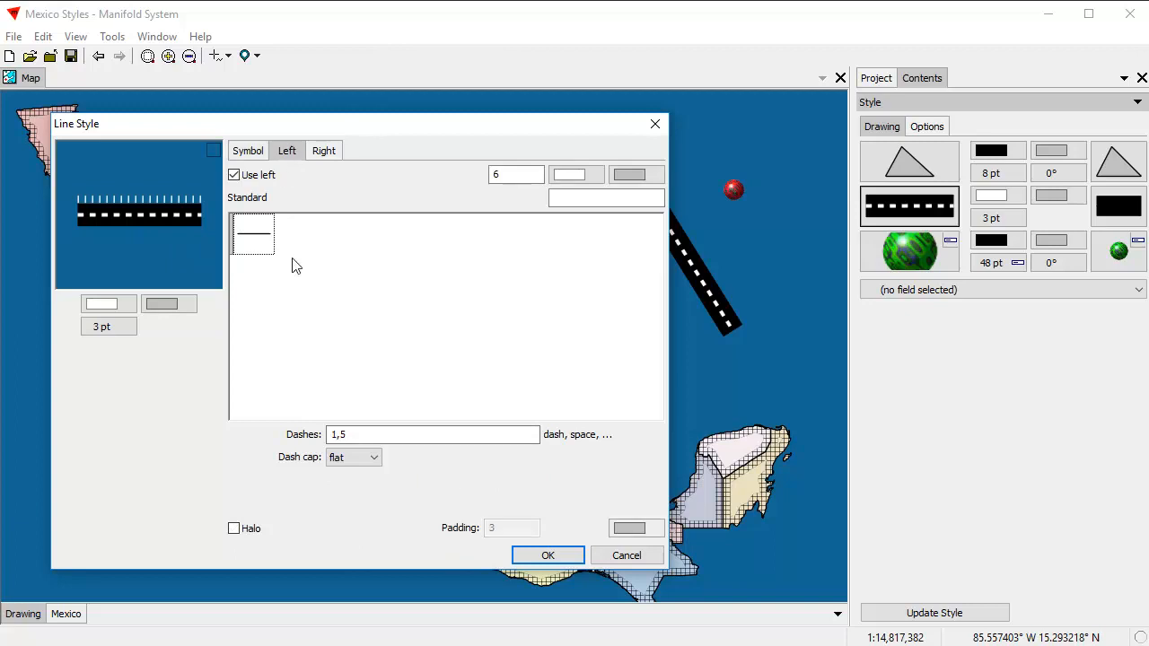
left_click(234, 529)
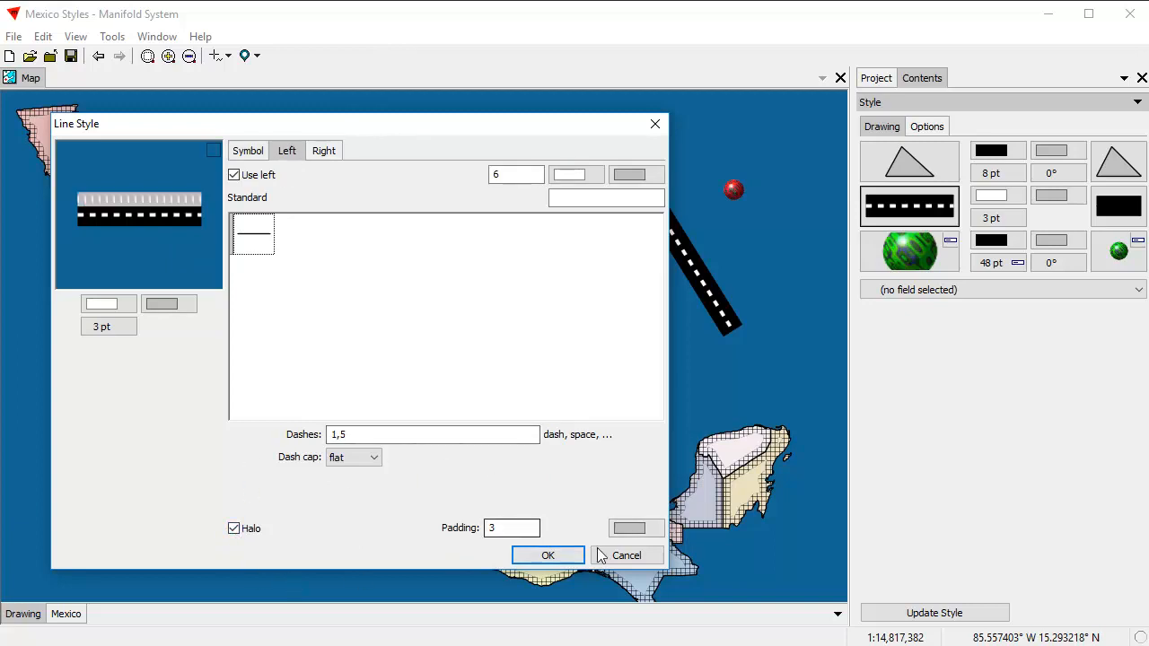
left_click(489, 530)
type("0.1")
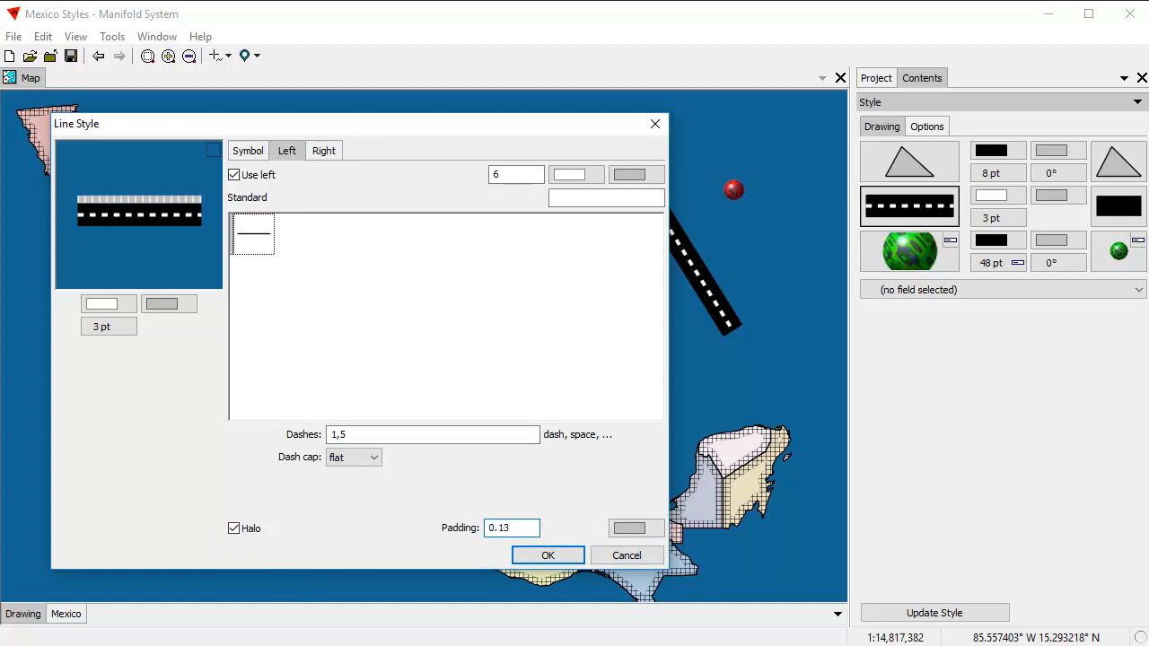
key("Delete")
left_click(629, 528)
left_click(640, 538)
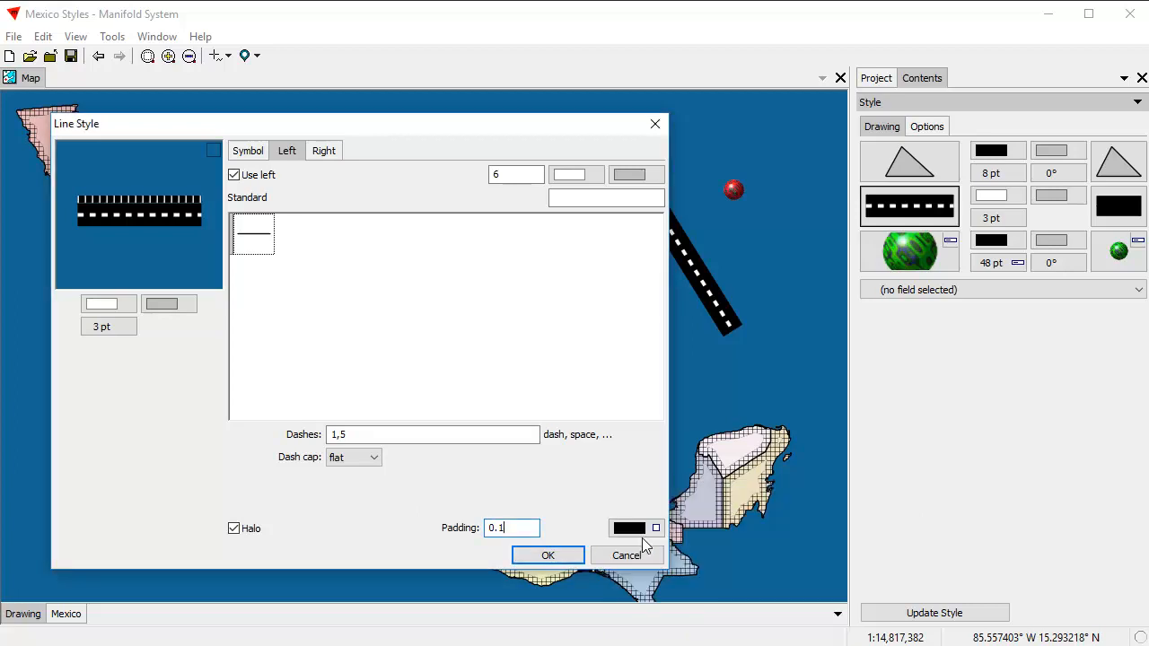
left_click(547, 555)
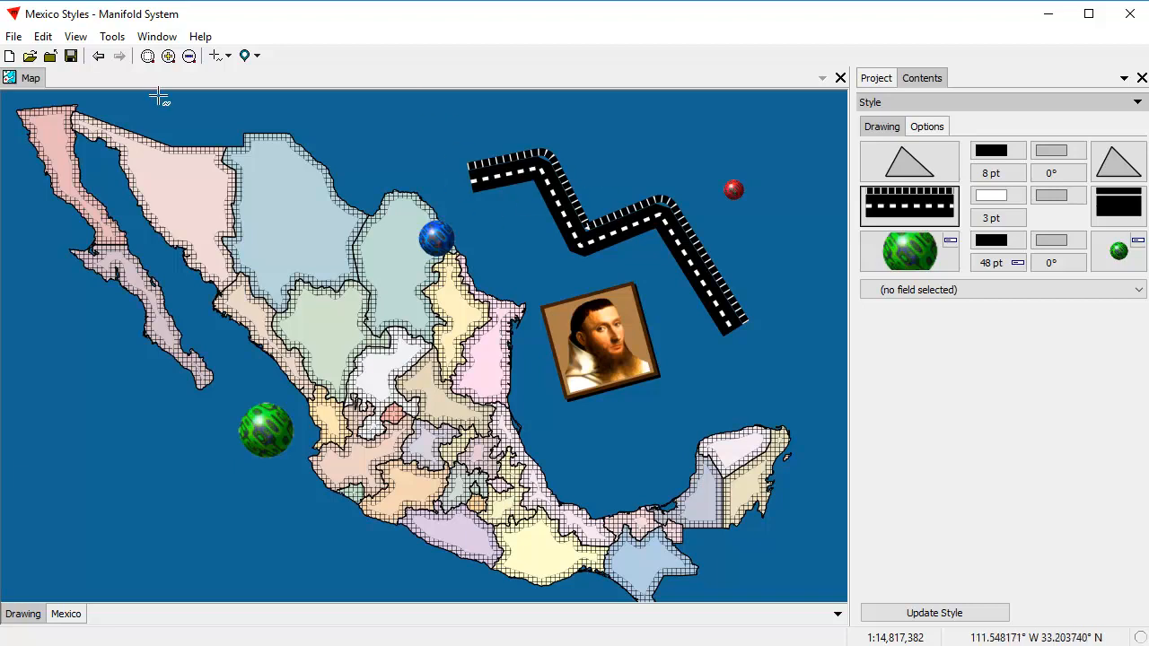
Select the road line for editing, move its middle vertex up above the line's other vertices and update the record
left_click(227, 56)
left_click(254, 78)
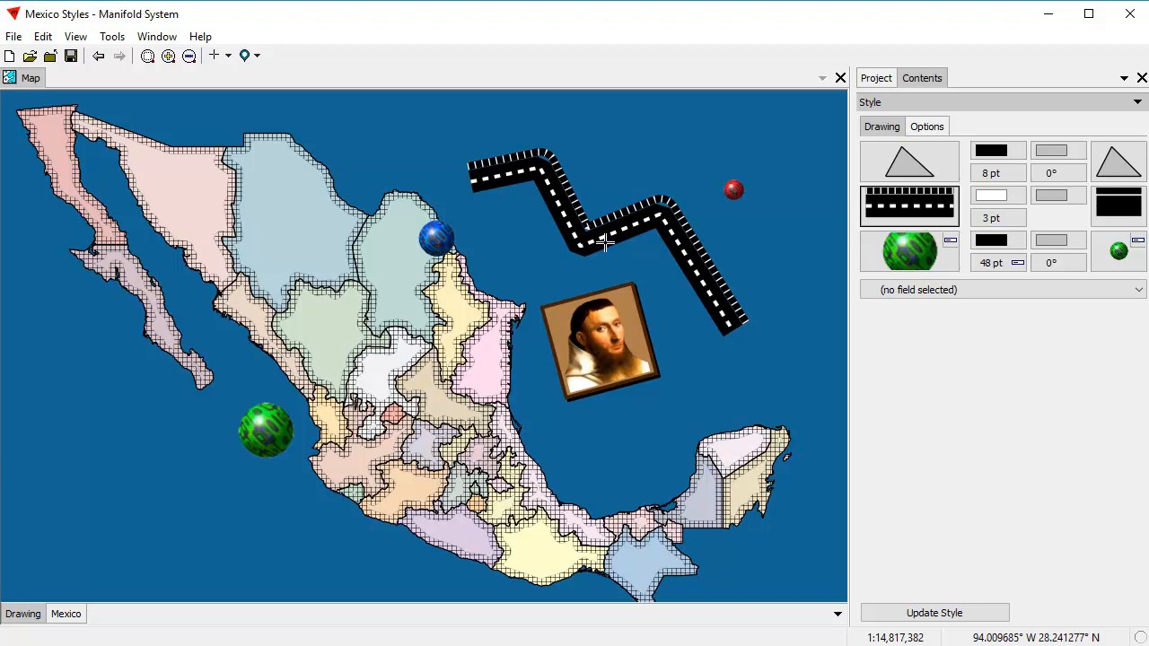
left_click(595, 236, "alt")
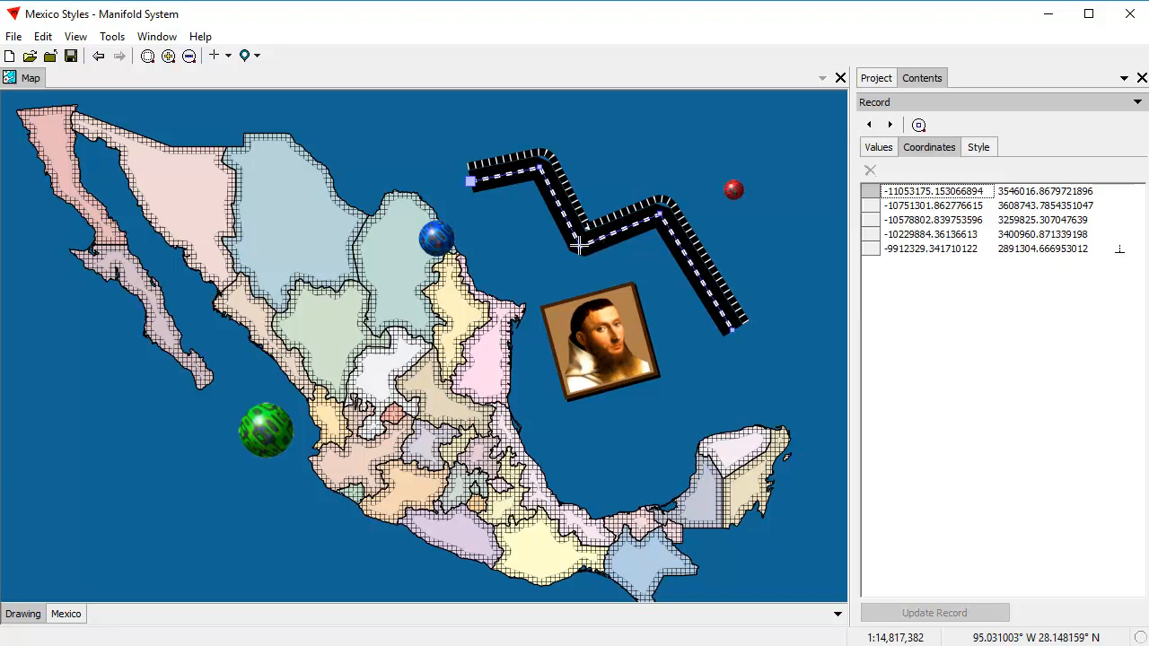
left_click(579, 246)
left_click_drag(579, 246, 616, 129)
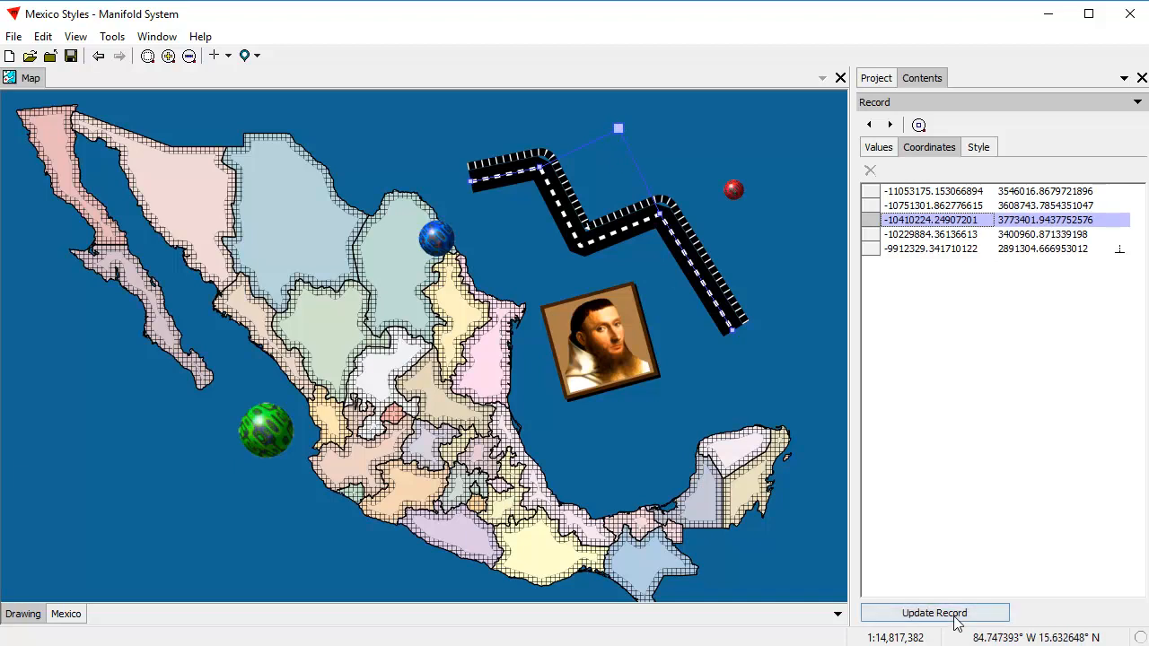
left_click(951, 612)
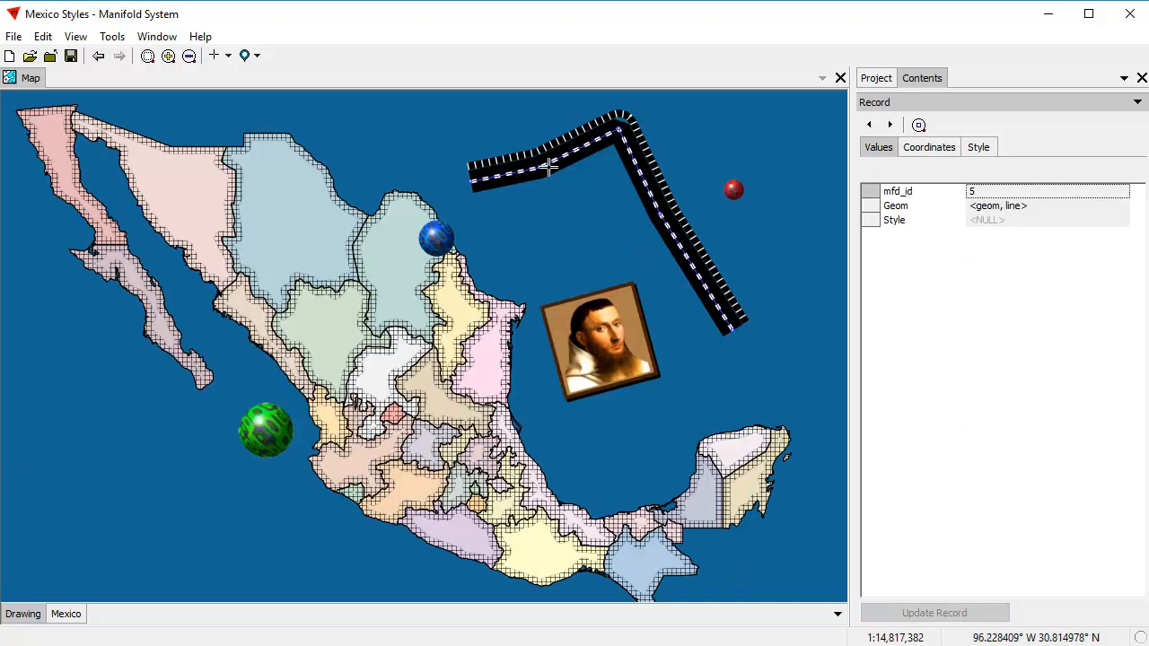
Move the road line's second vertex slightly down and update the record
left_click(928, 149)
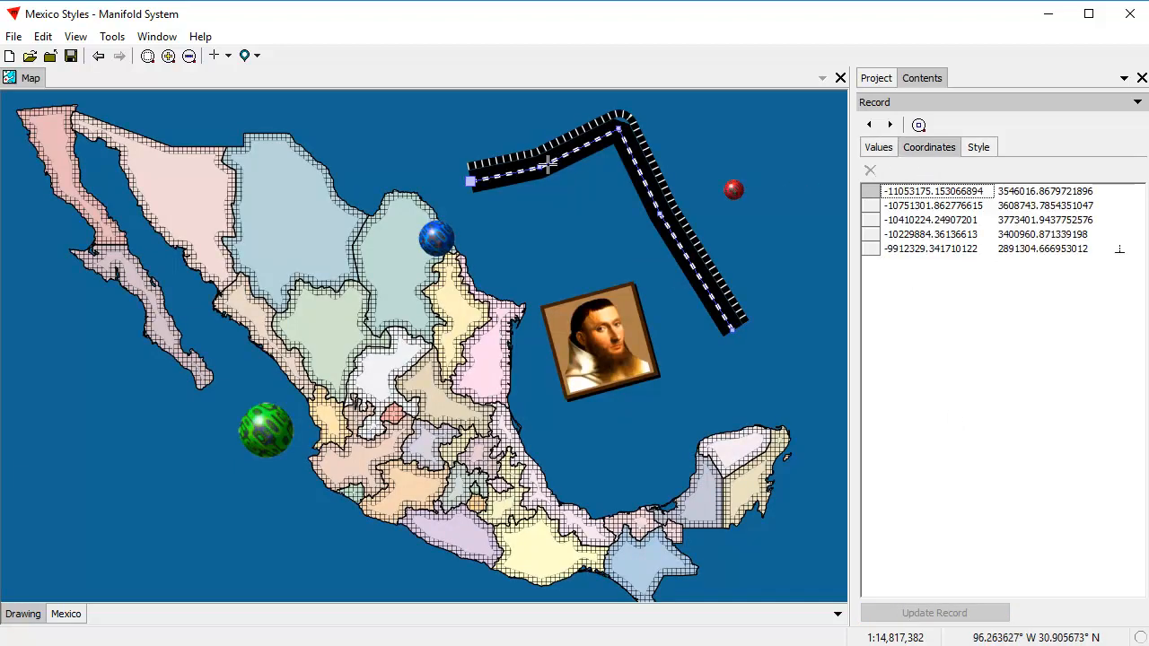
left_click_drag(542, 167, 541, 191)
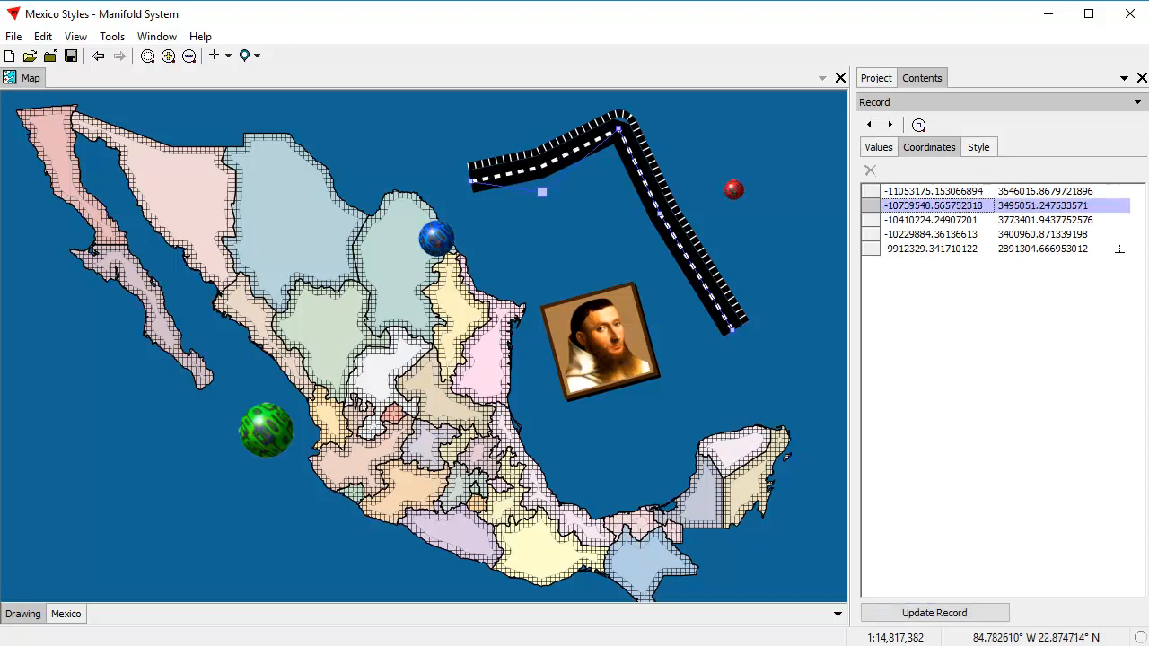
left_click(946, 610)
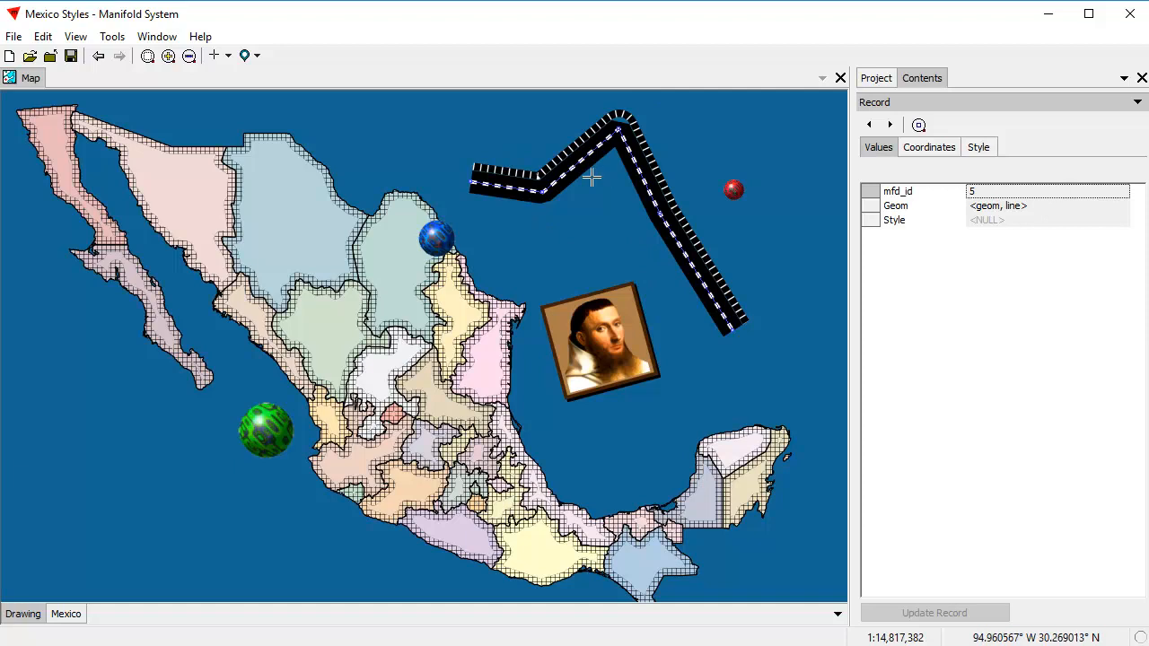
left_click(978, 149)
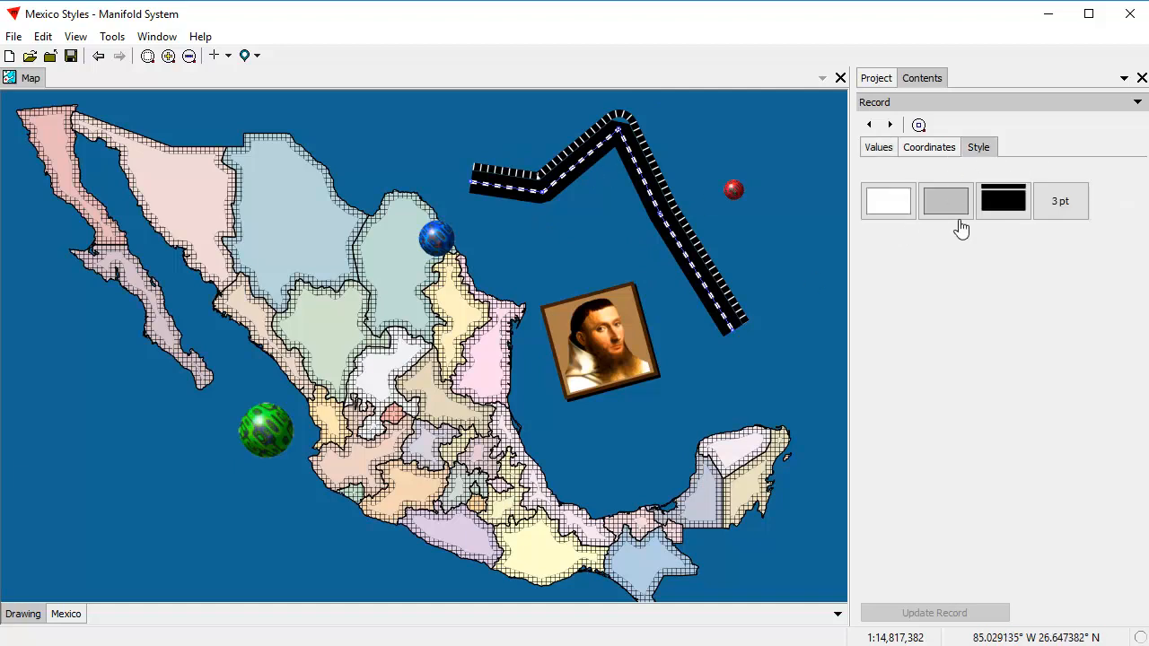
left_click(993, 214)
left_click(1022, 630)
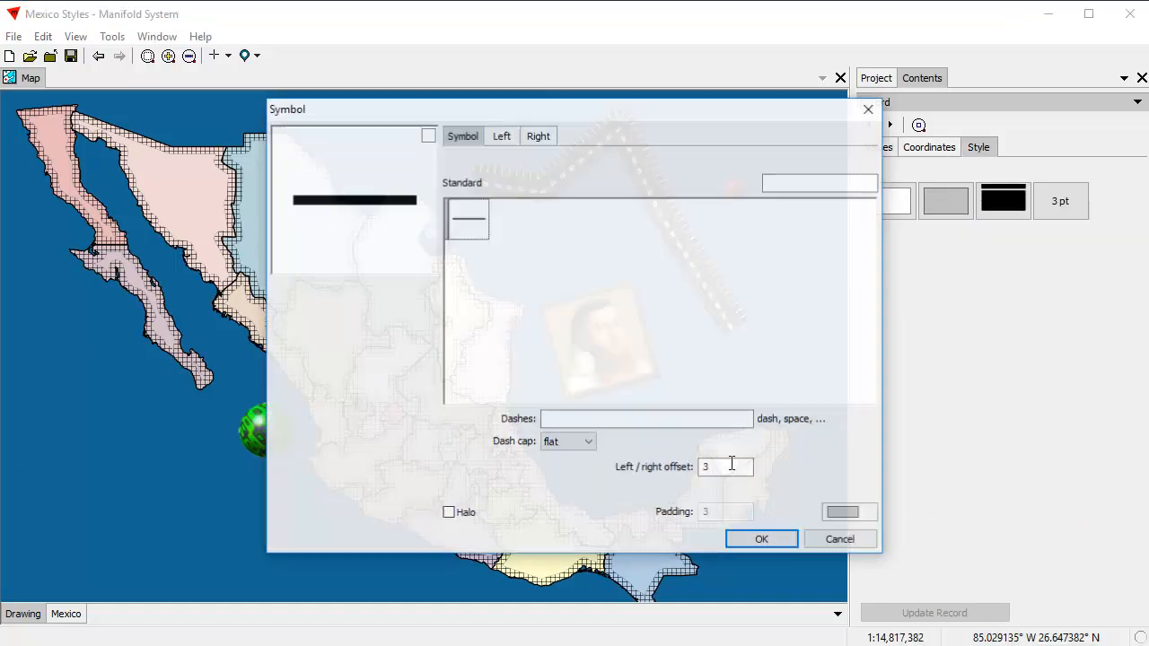
left_click(588, 444)
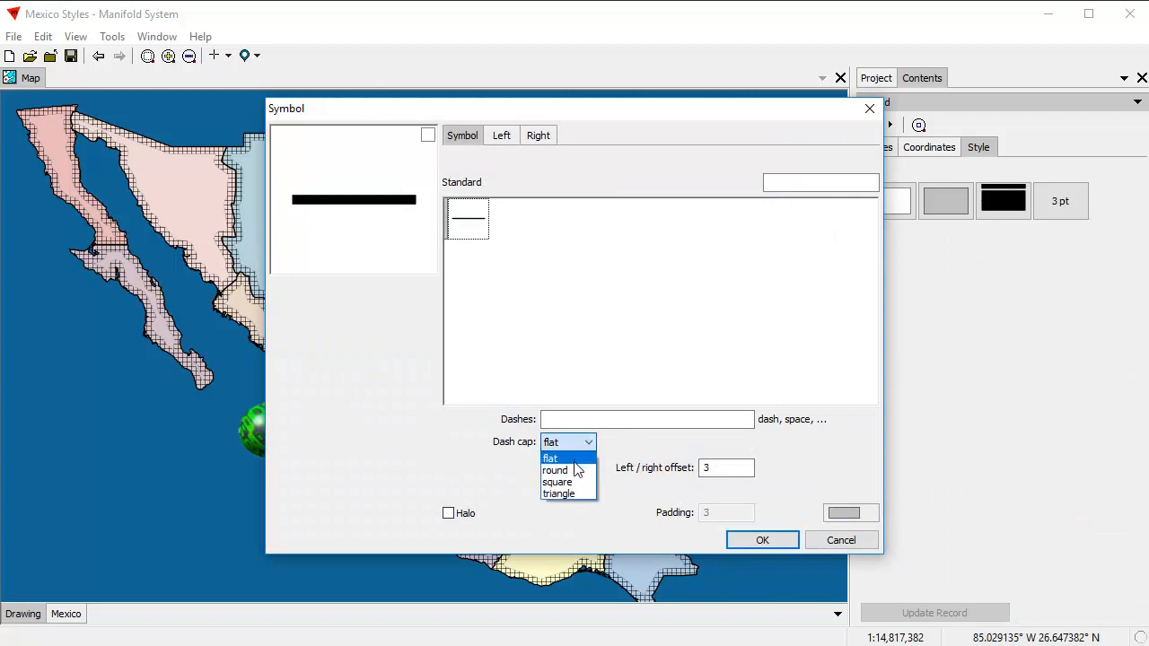
left_click(575, 471)
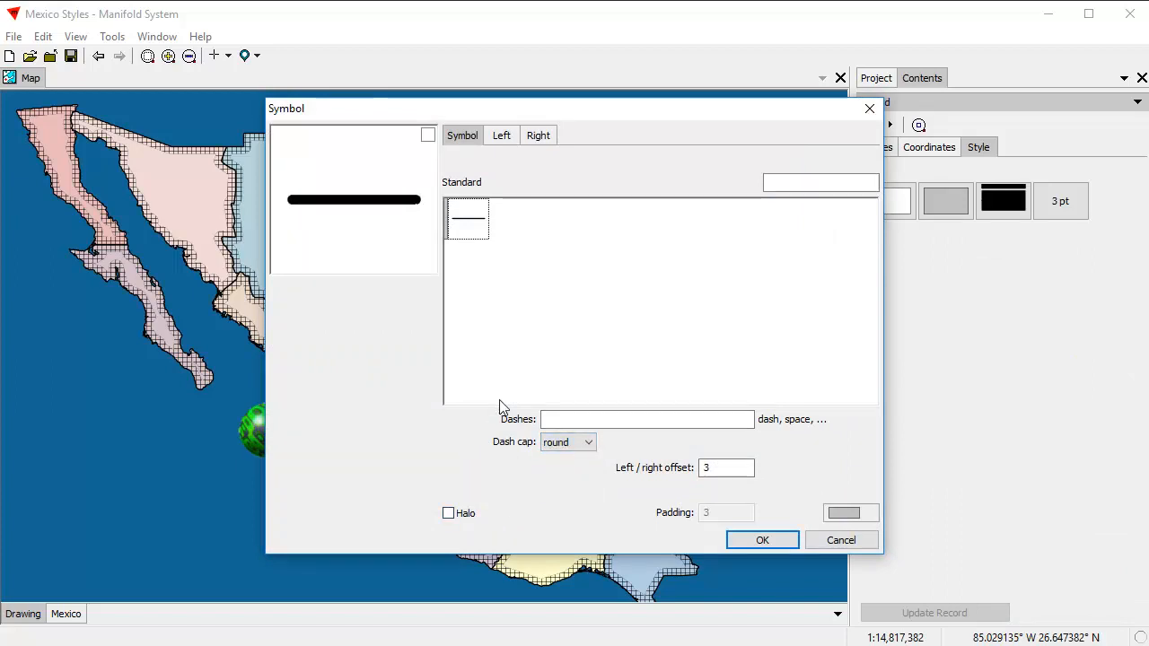
left_click(504, 139)
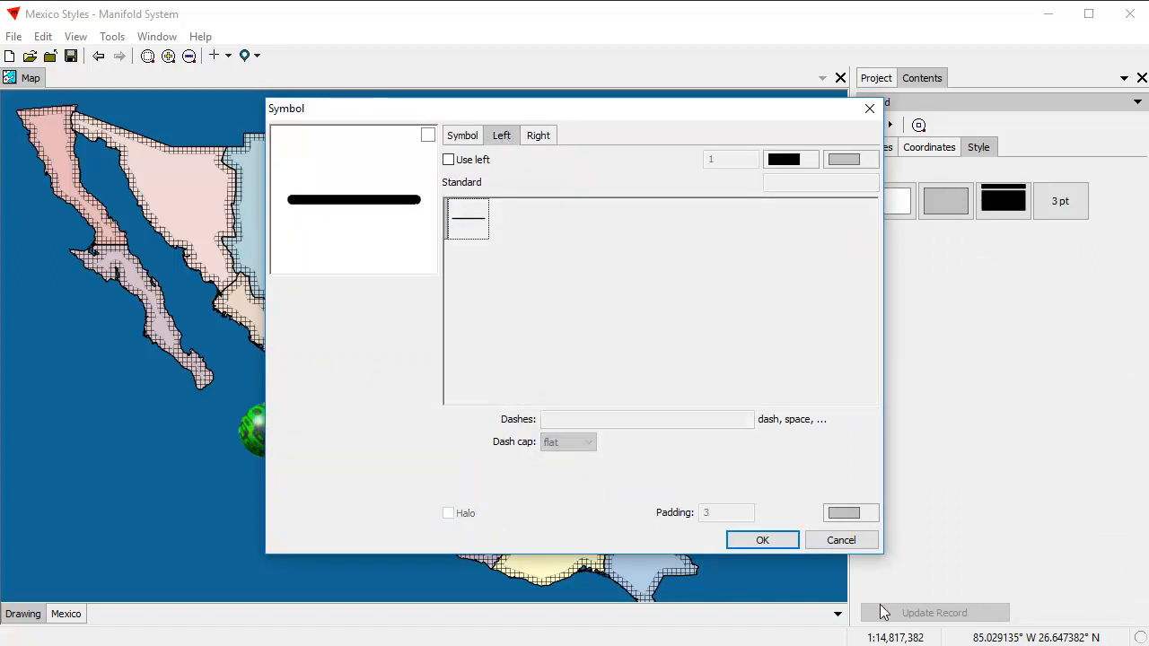
left_click(860, 541)
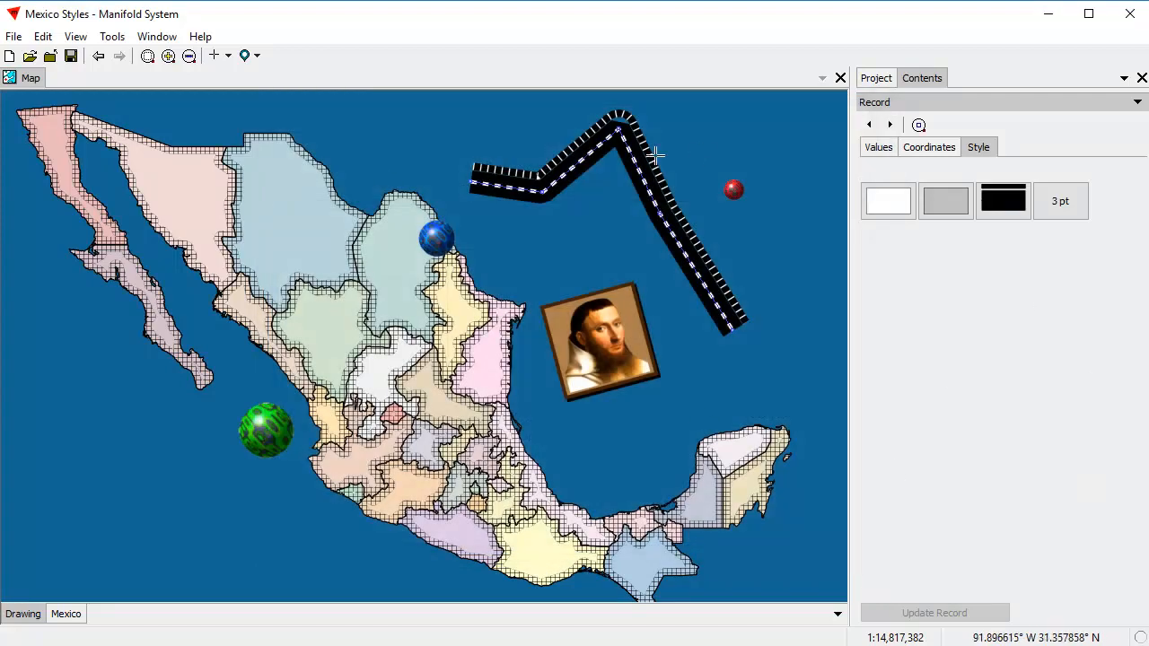
left_click(804, 261)
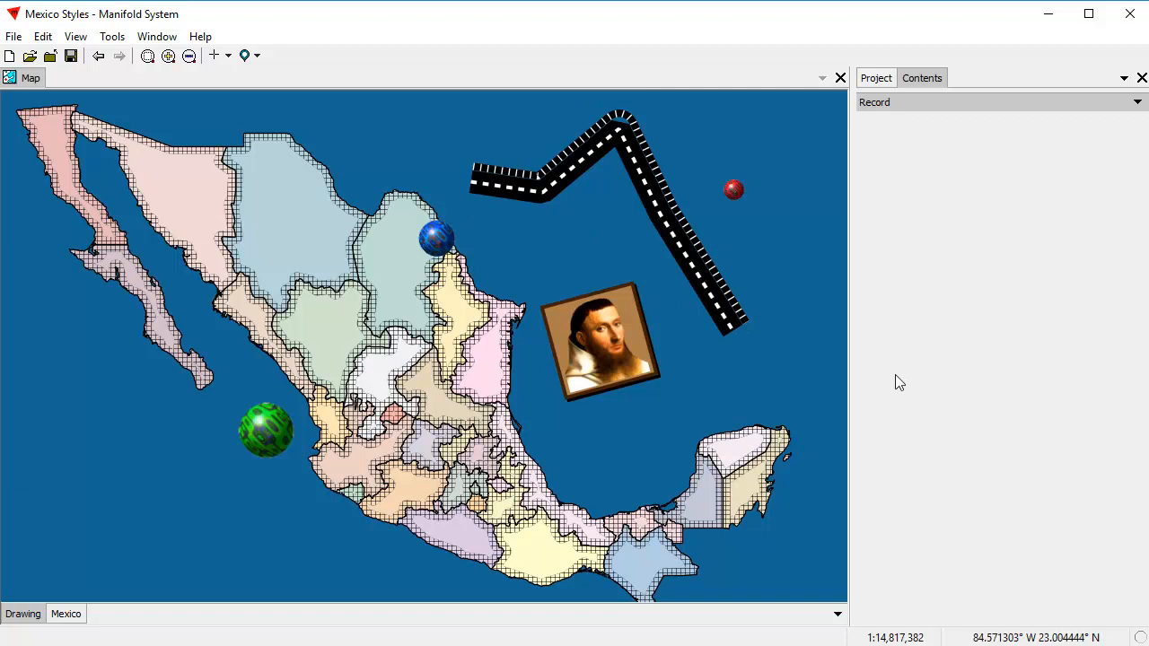
Select the road line for editing, move its middle vertex down to flatten the peak and update the record
left_click(591, 158)
left_click_drag(618, 119, 609, 178)
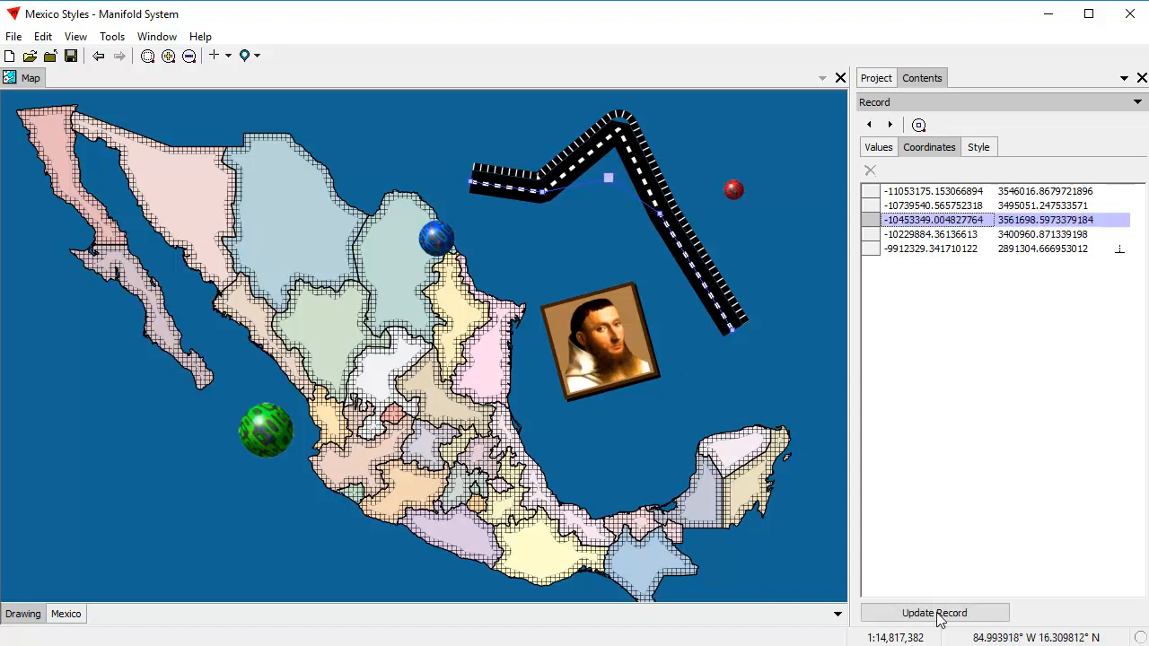
left_click(934, 612)
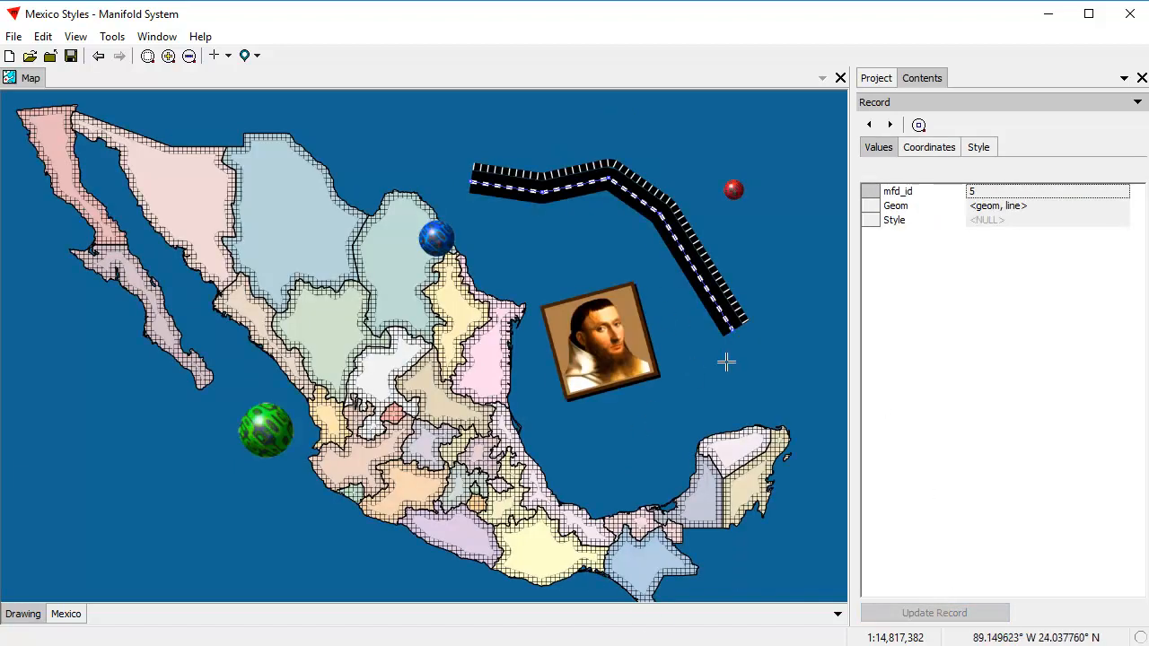
left_click_drag(704, 430, 702, 406)
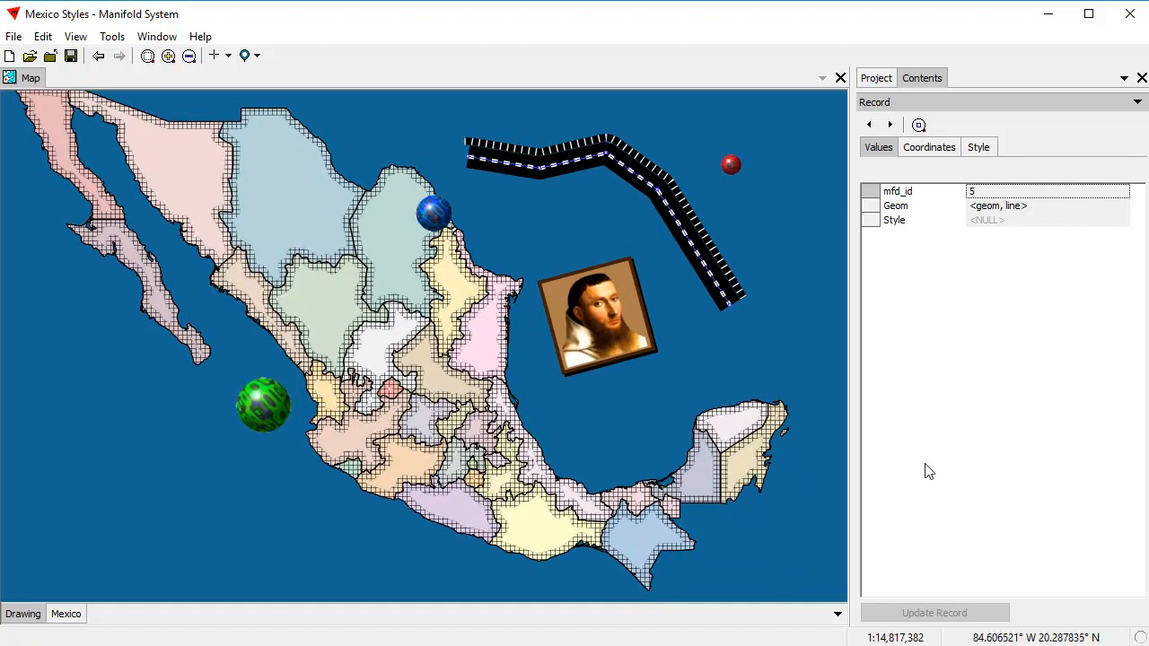
left_click_drag(387, 366, 398, 371)
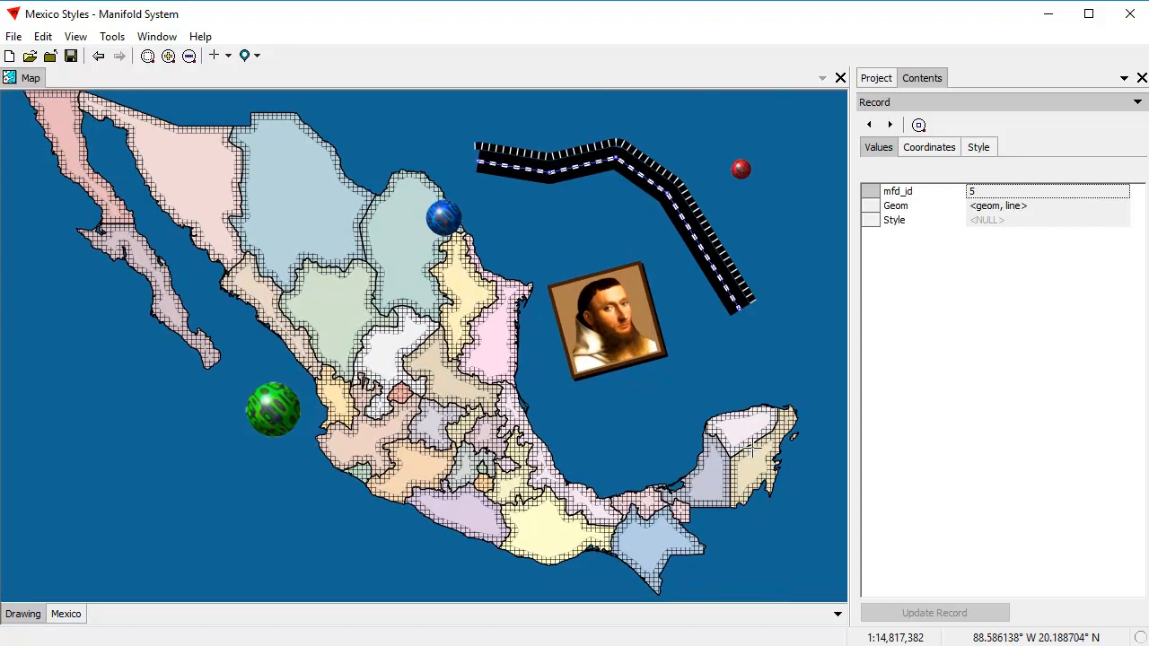